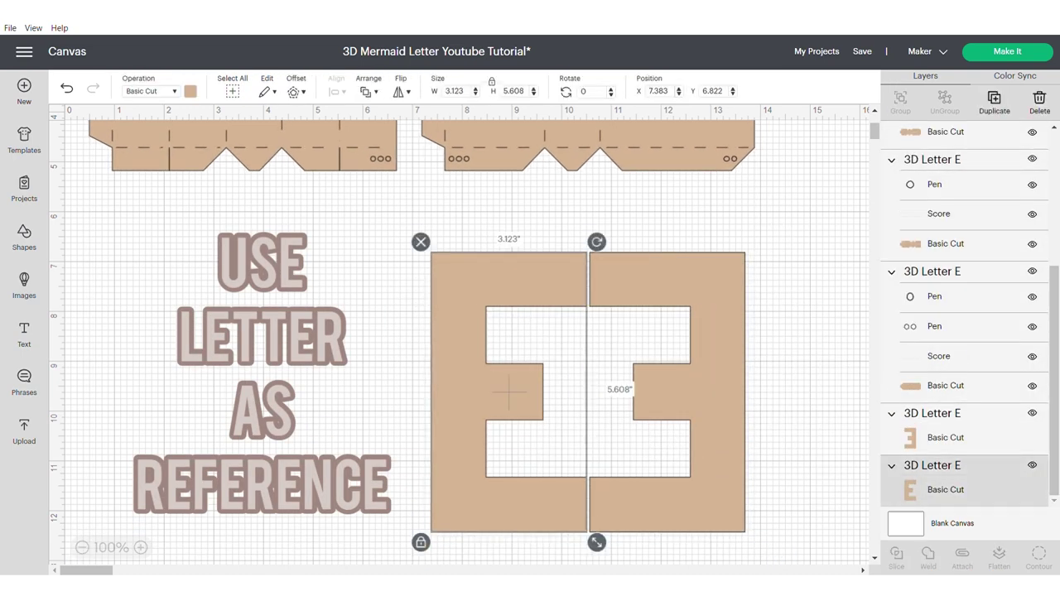
# Recolor all the 3D Letter E pieces mint green
pyautogui.click(191, 91)
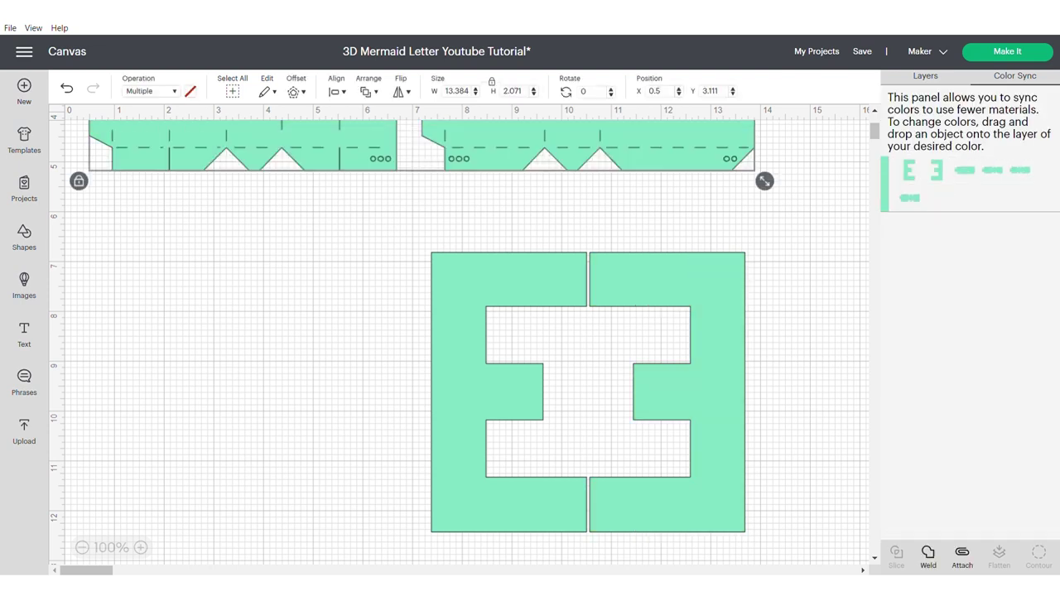
pyautogui.press('Escape')
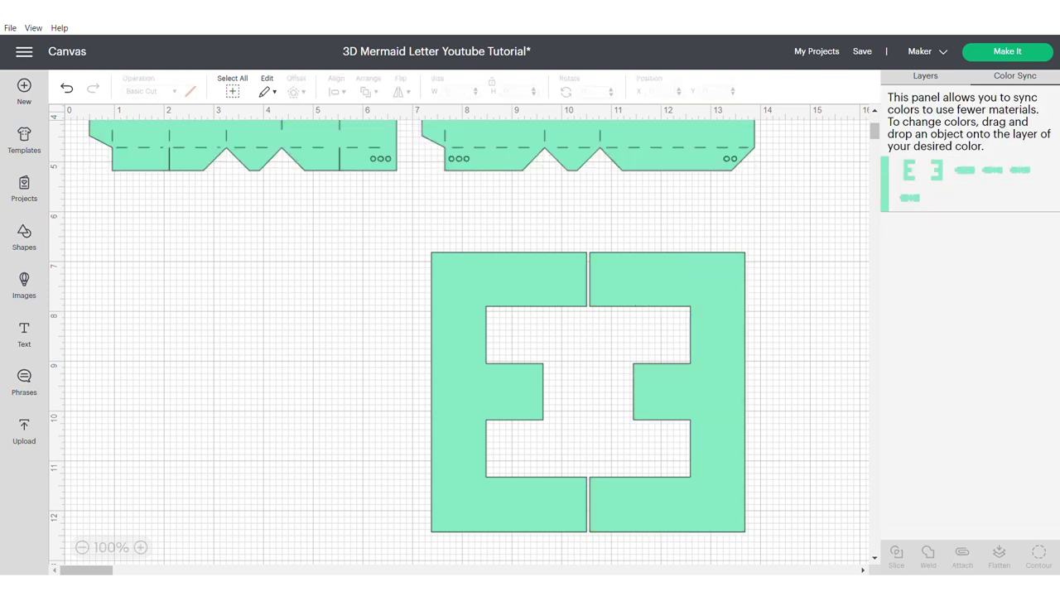
pyautogui.click(925, 75)
# Group the four scored tab strips and hide the group
pyautogui.click(244, 137)
pyautogui.keyDown('shift'); pyautogui.click(572, 137); pyautogui.keyUp('shift')
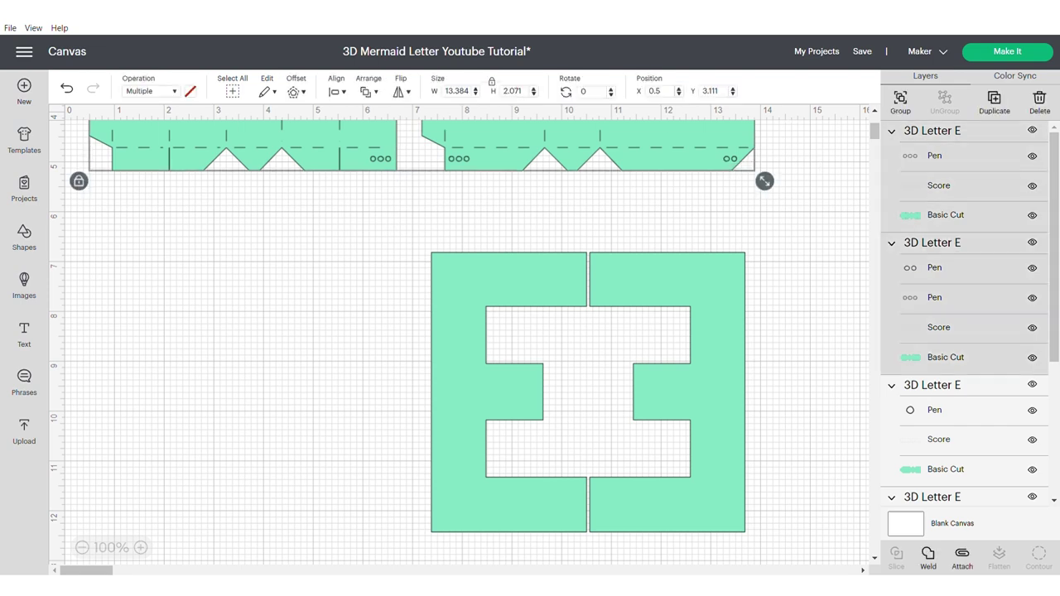
pyautogui.scroll(3, 422, 249)
pyautogui.moveTo(74, 131); pyautogui.dragTo(672, 381)
pyautogui.hotkey('ctrl', 'g')
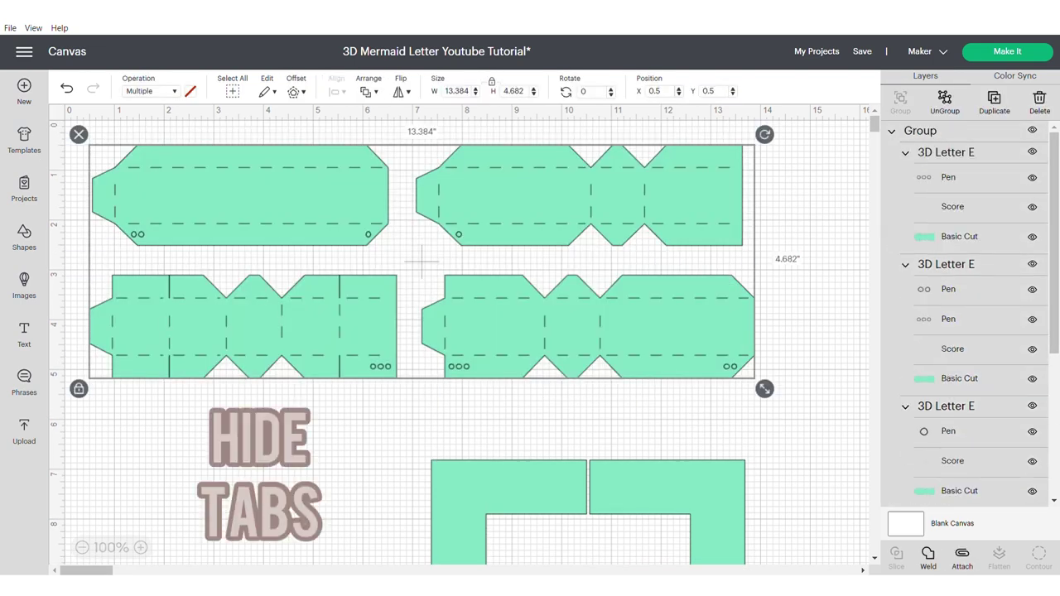
pyautogui.click(1032, 130)
# Move the normal-facing E to about X 2.6, Y 3.6 and hide the mirrored E
pyautogui.scroll(-2, 463, 340)
pyautogui.moveTo(459, 414); pyautogui.dragTo(321, 343)
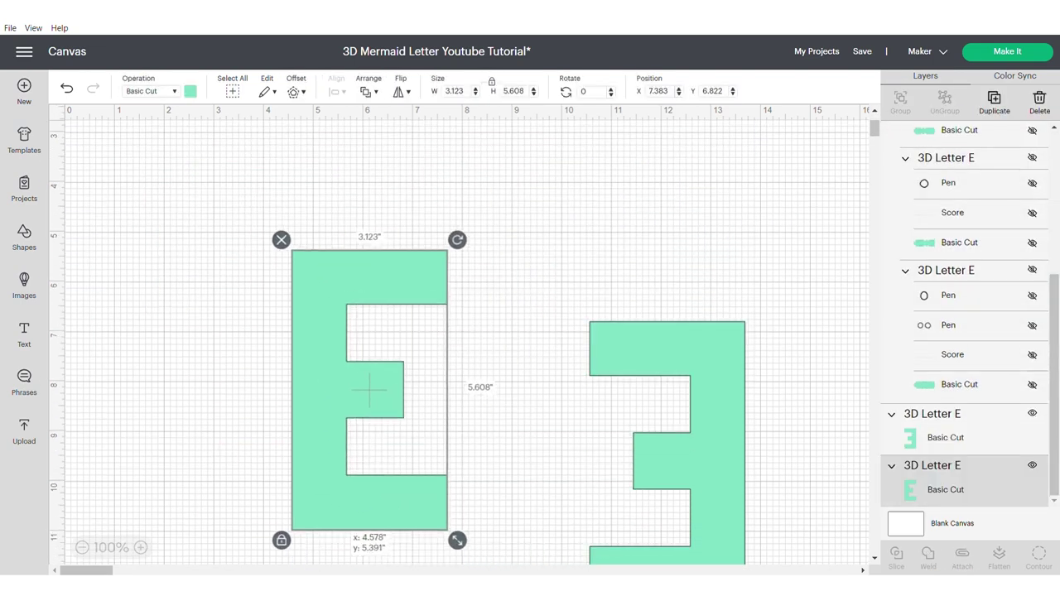
pyautogui.moveTo(319, 390); pyautogui.dragTo(231, 330)
pyautogui.moveTo(717, 414); pyautogui.dragTo(517, 292)
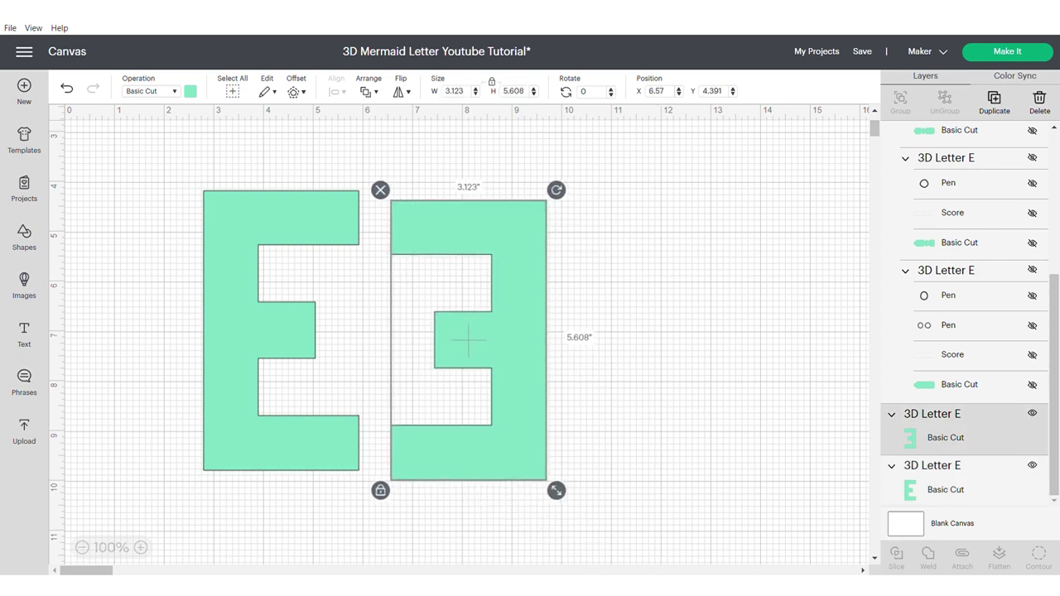
pyautogui.click(1032, 413)
pyautogui.moveTo(231, 331); pyautogui.dragTo(222, 303)
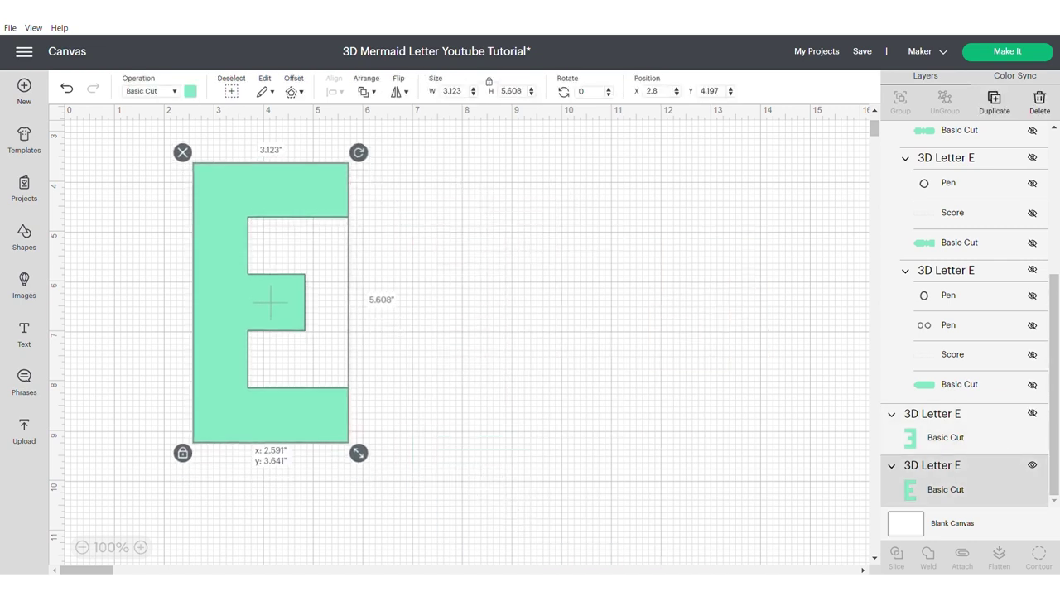
# Insert the Ocean With Ship image and place it beside the letter E
pyautogui.click(514, 331)
pyautogui.write('#')
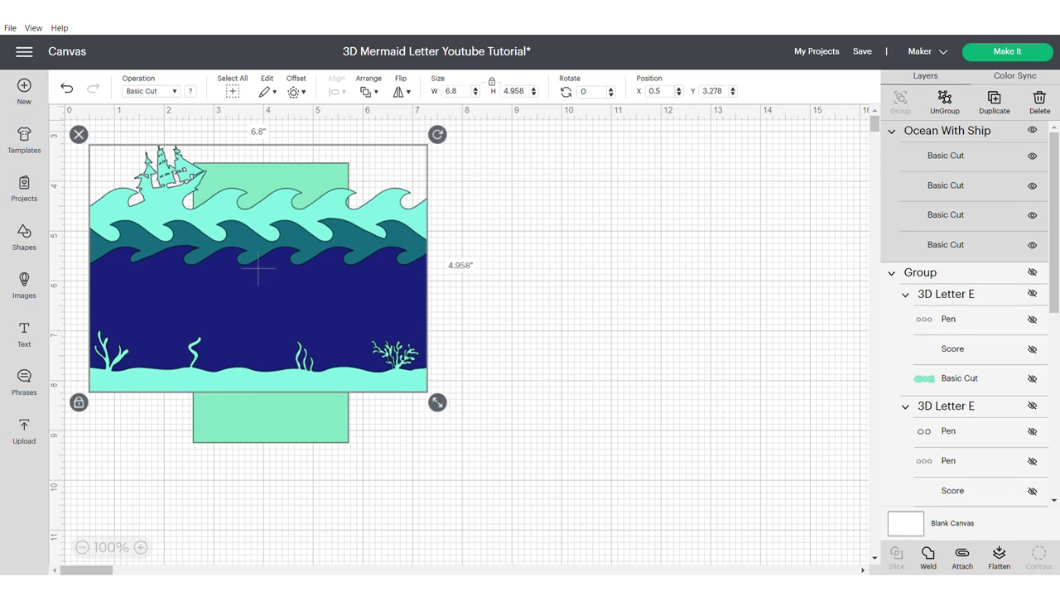
pyautogui.moveTo(258, 270); pyautogui.dragTo(565, 325)
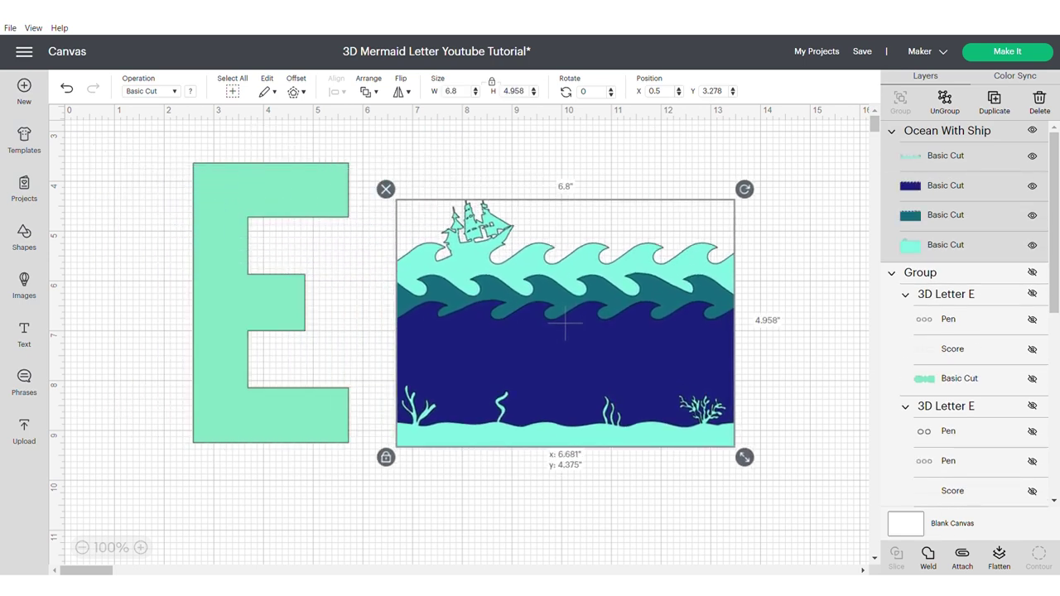
# Duplicate the letter E, move the copy away from the original and hide it
pyautogui.click(271, 169)
pyautogui.rightClick(265, 165)
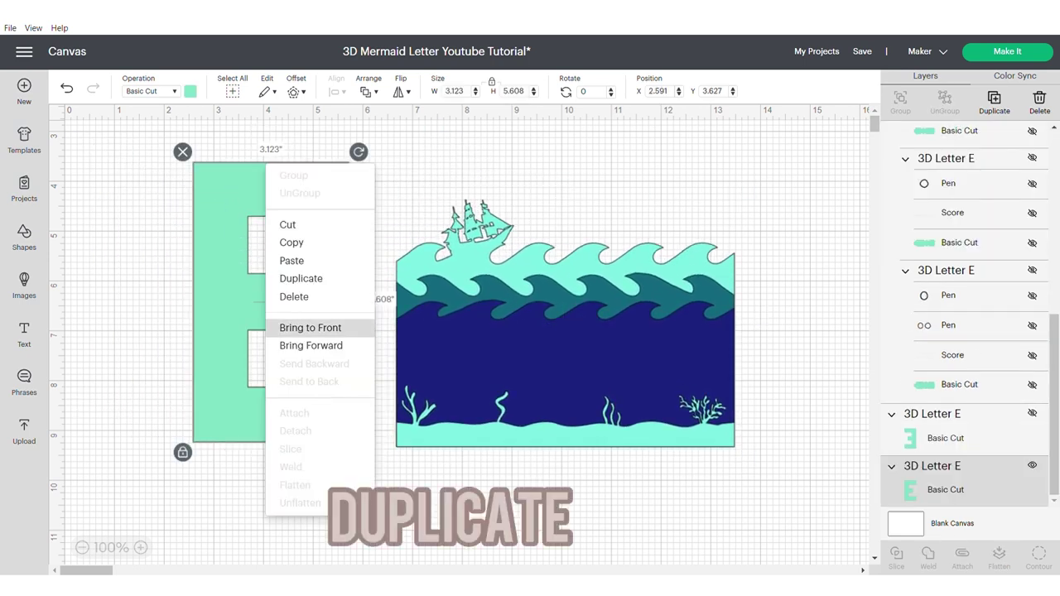
pyautogui.click(301, 278)
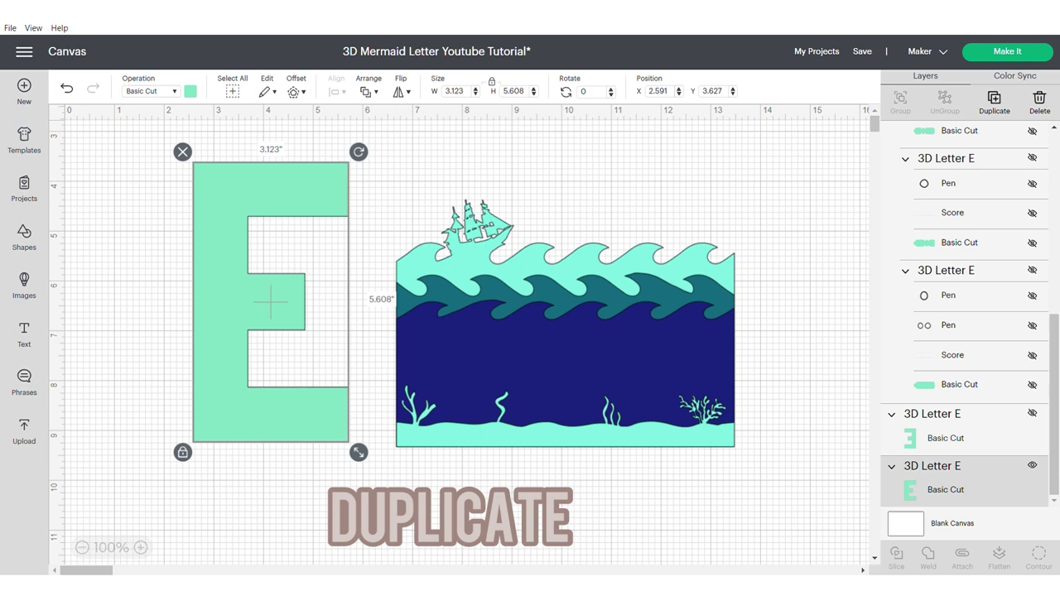
pyautogui.moveTo(282, 308); pyautogui.dragTo(698, 298)
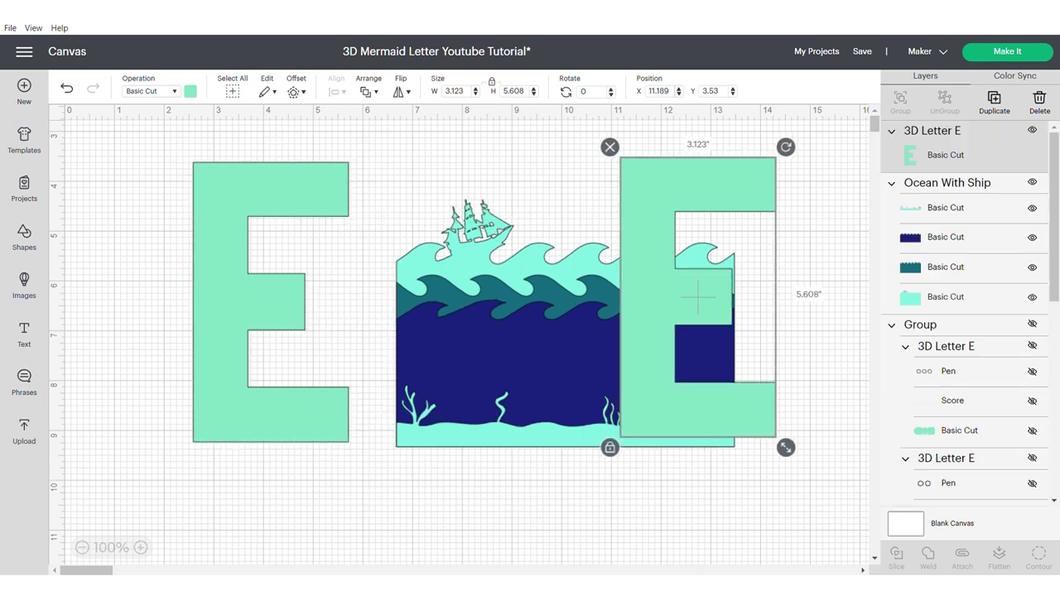
pyautogui.click(1031, 130)
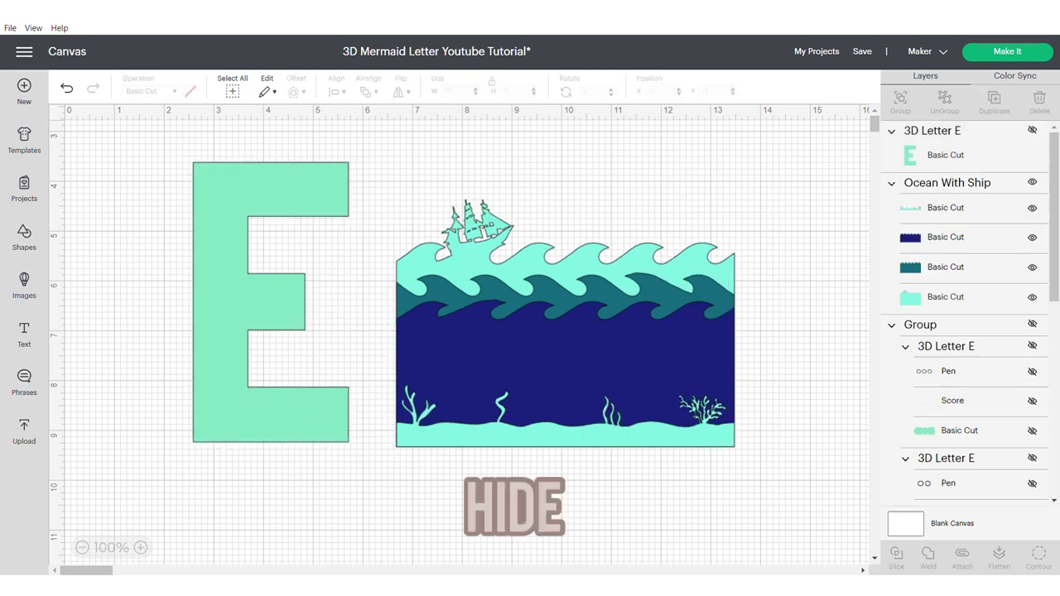
# Place the ocean scene over the letter E and stretch it to the letter's height, about 6.84 × 5.61 in
pyautogui.moveTo(566, 323); pyautogui.dragTo(359, 296)
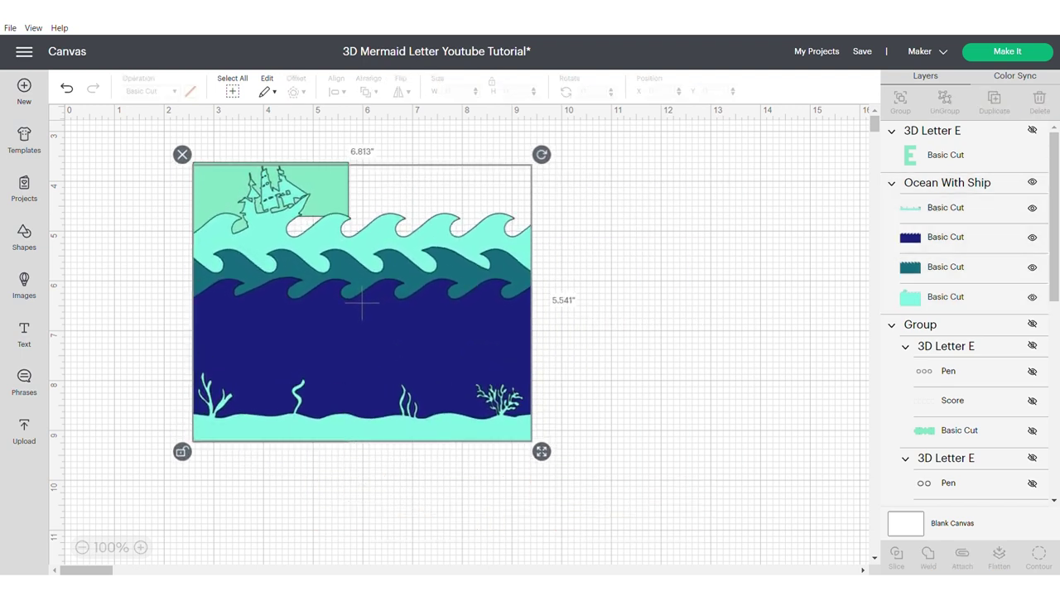
pyautogui.moveTo(359, 303); pyautogui.dragTo(362, 302)
pyautogui.hotkey('ctrl', 'z')
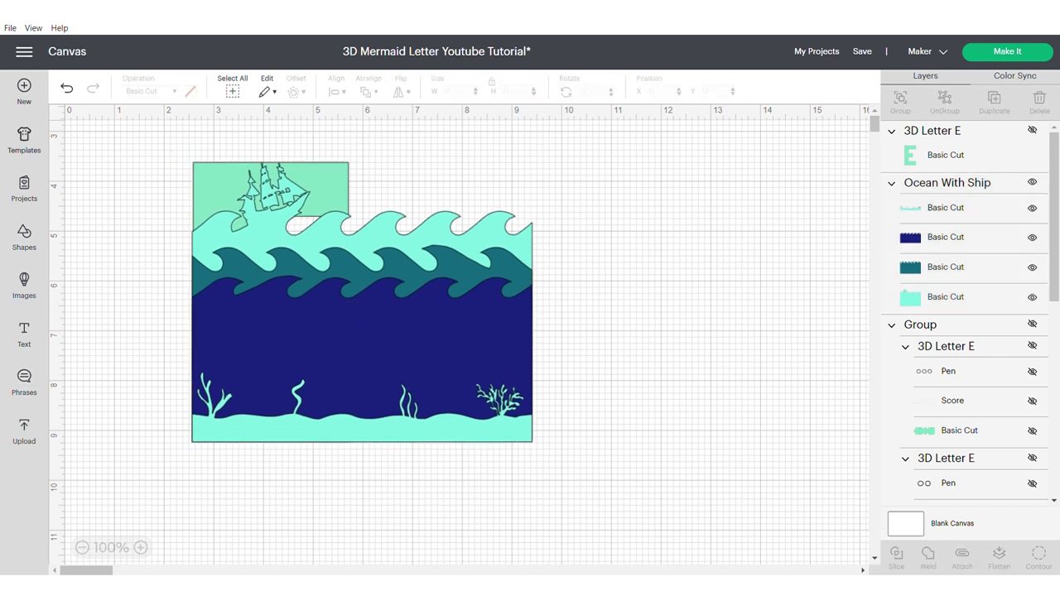
pyautogui.rightClick(362, 302)
pyautogui.click(430, 399)
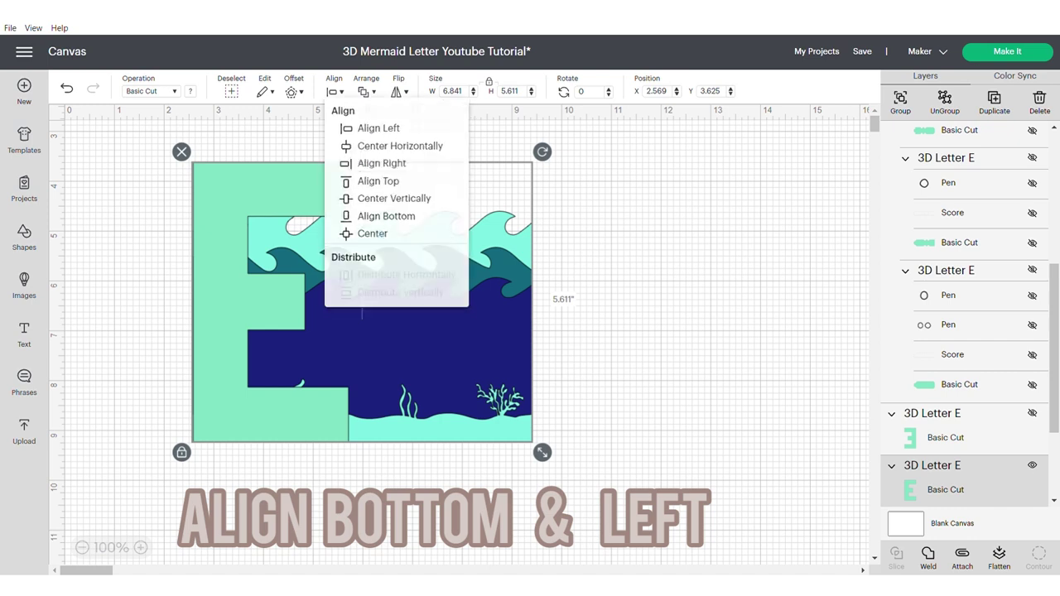
# Align the ocean scene and the letter E along their bottom and left edges
pyautogui.click(386, 216)
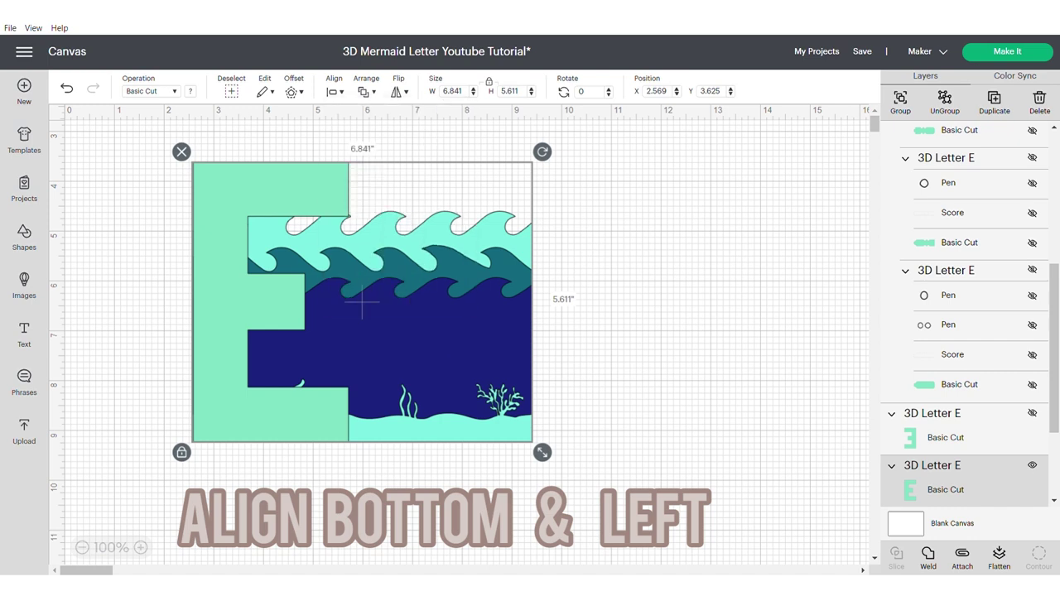
pyautogui.click(334, 91)
pyautogui.click(379, 128)
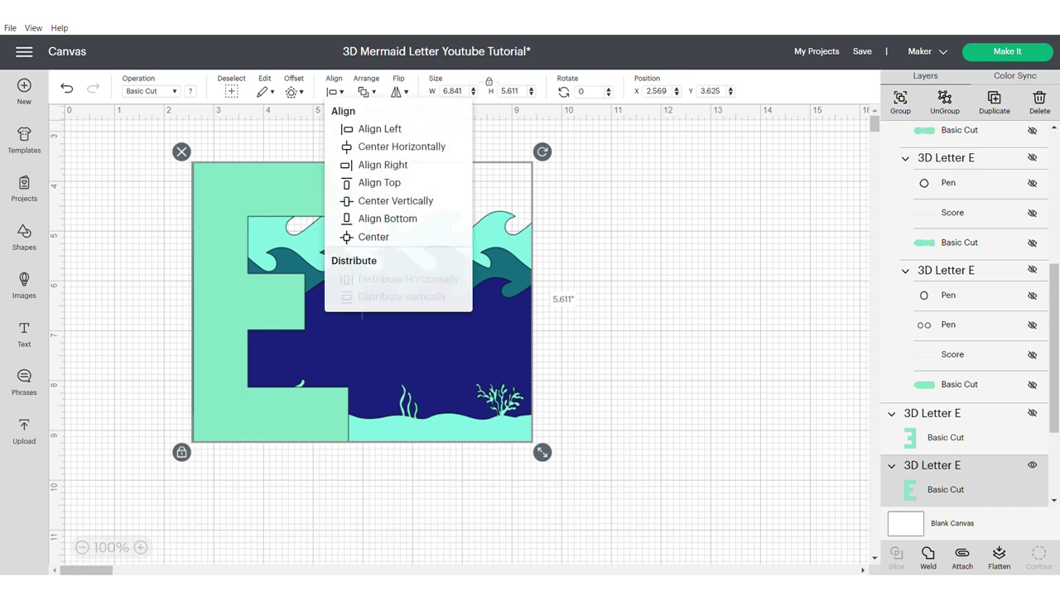
# Rearrange the stacked scene and letter, and ungroup Ocean With Ship into its separate layers
pyautogui.click(366, 91)
pyautogui.click(416, 165)
pyautogui.click(945, 101)
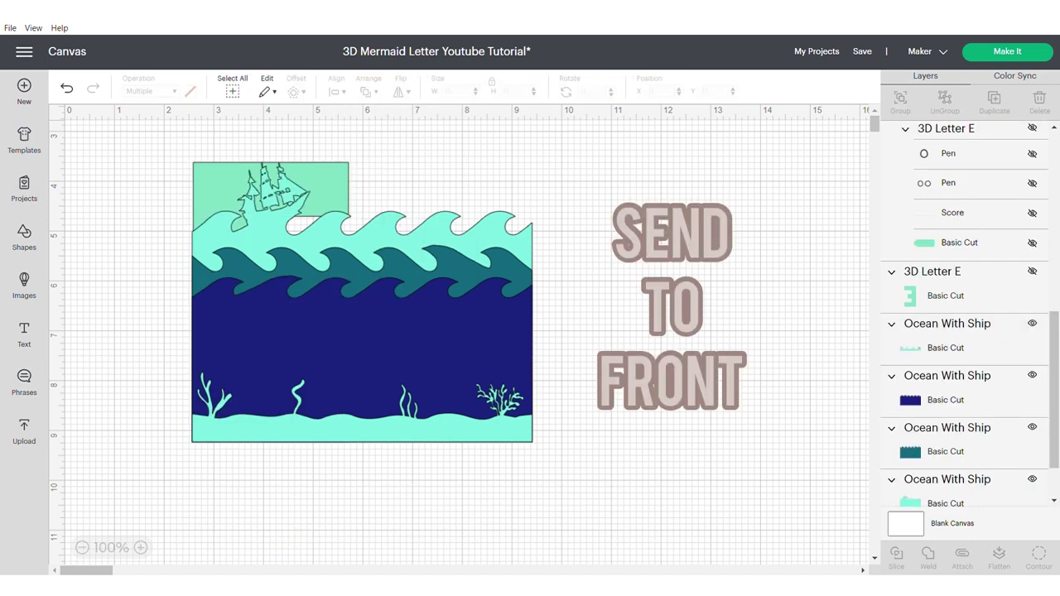
# Slice the seabed layer of the ocean scene with the visible letter E
pyautogui.scroll(7, 960, 315)
pyautogui.click(944, 155)
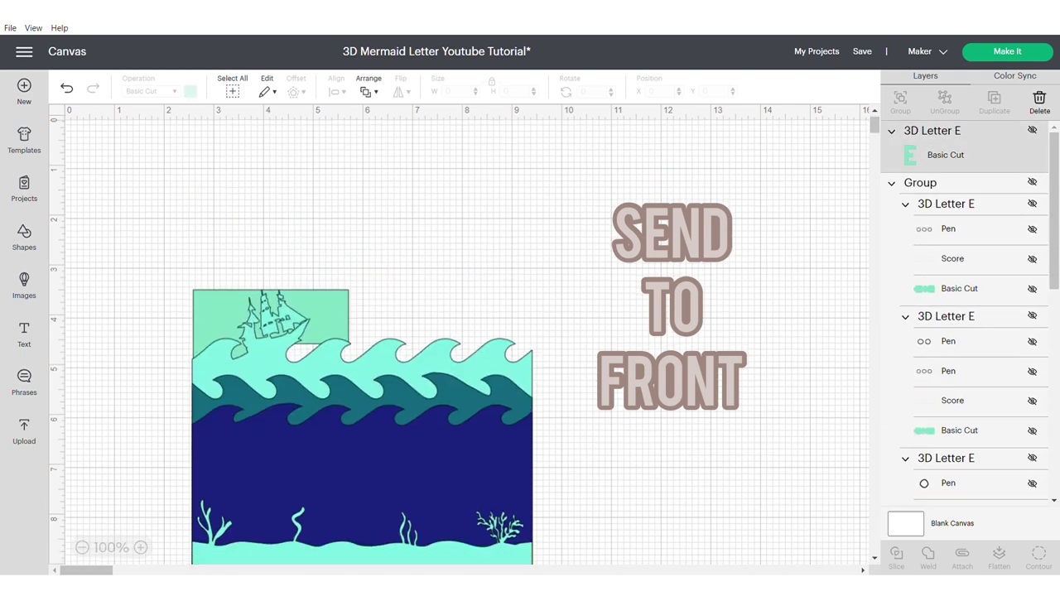
pyautogui.scroll(-5, 965, 315)
pyautogui.click(361, 474)
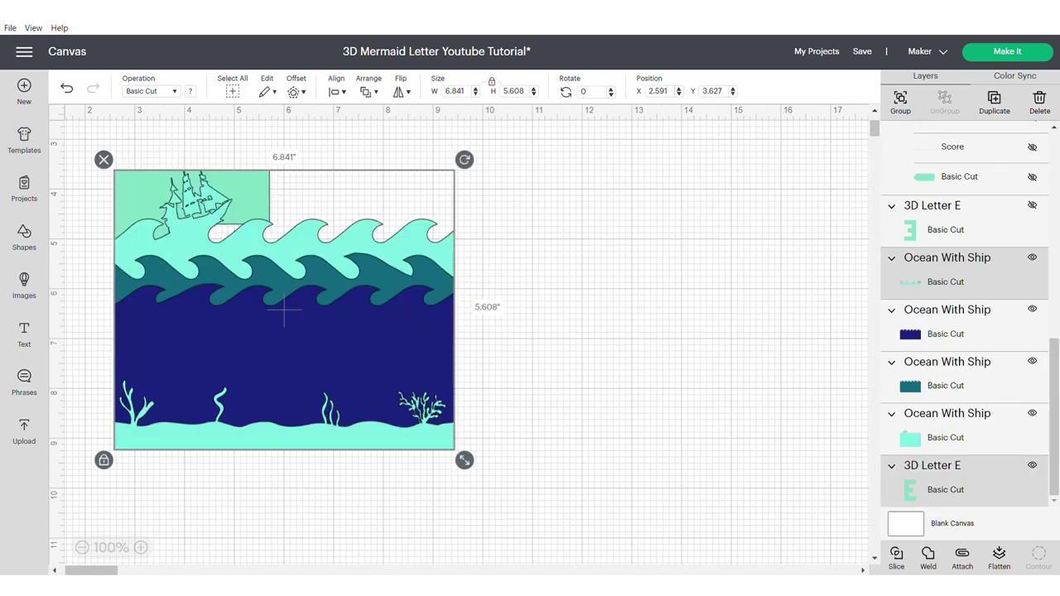
pyautogui.click(896, 558)
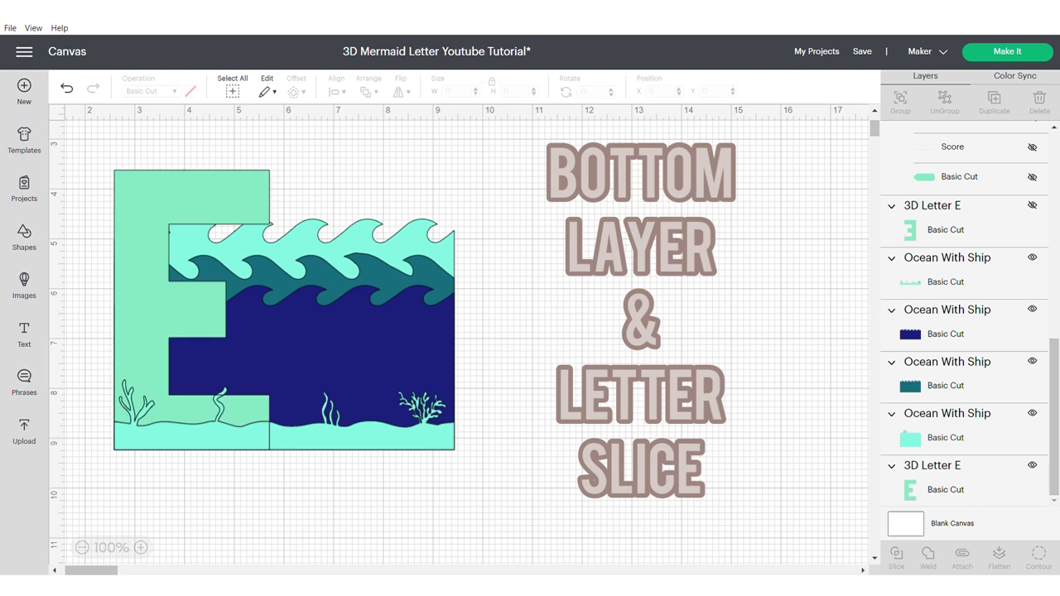
# Move the sliced seabed piece away from the artwork and weld the remaining letter parts back into a full E
pyautogui.click(191, 414)
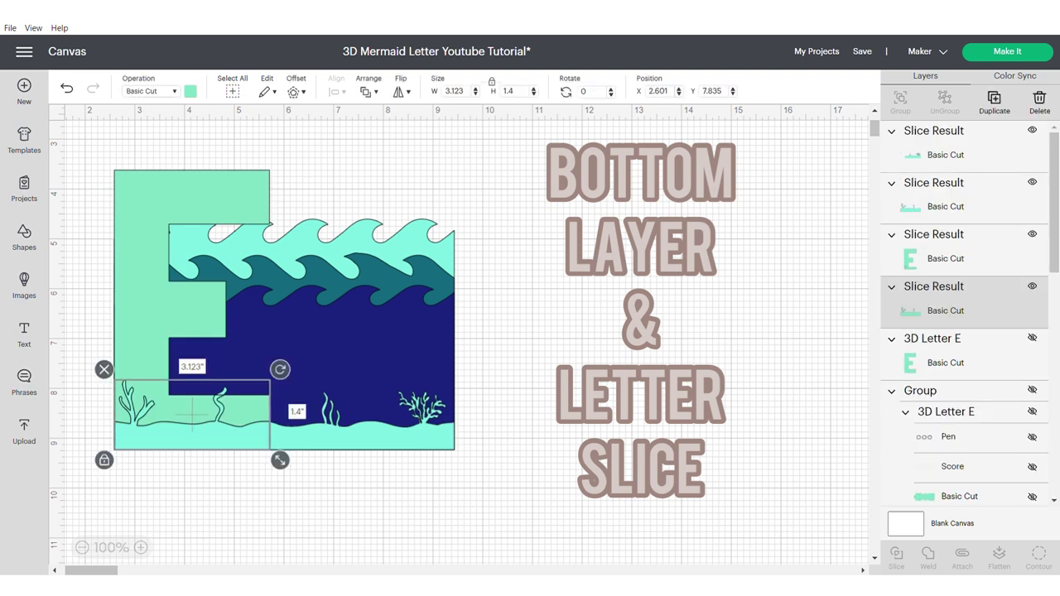
pyautogui.moveTo(200, 414); pyautogui.dragTo(398, 412)
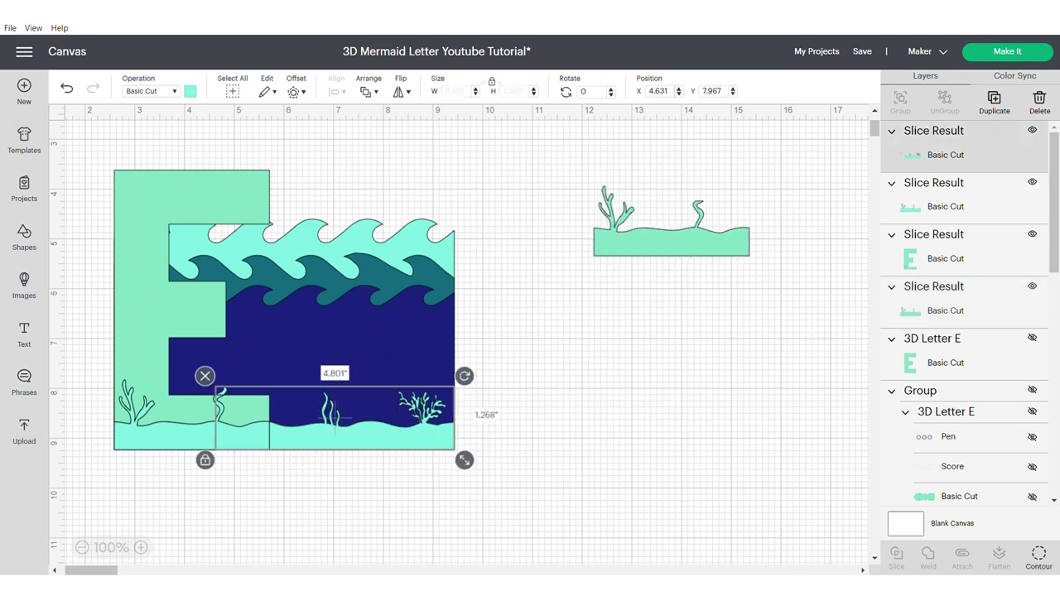
pyautogui.moveTo(331, 411); pyautogui.dragTo(190, 411)
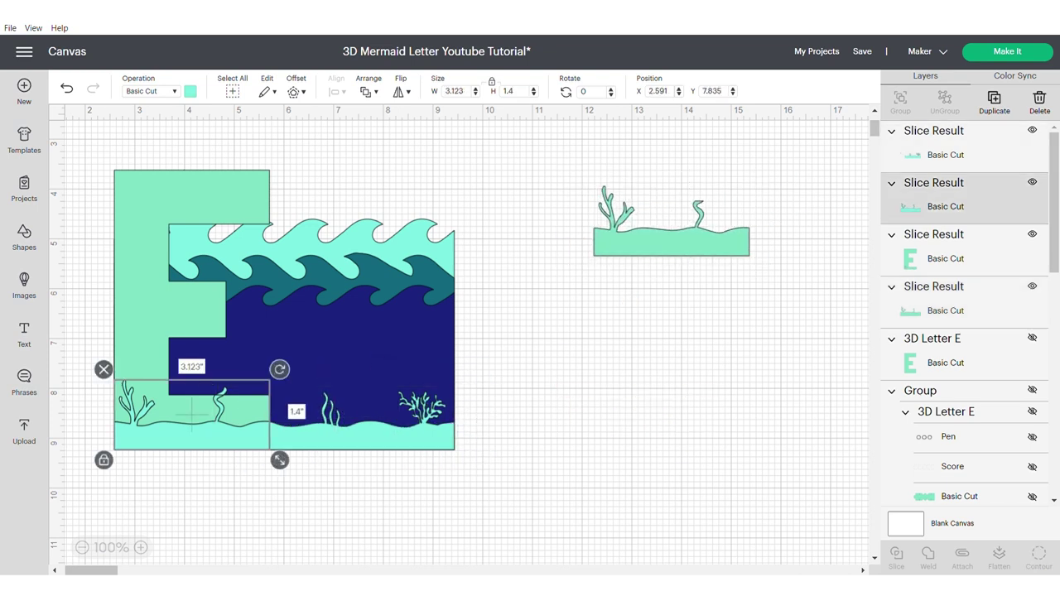
pyautogui.keyDown('shift'); pyautogui.click(192, 310); pyautogui.keyUp('shift')
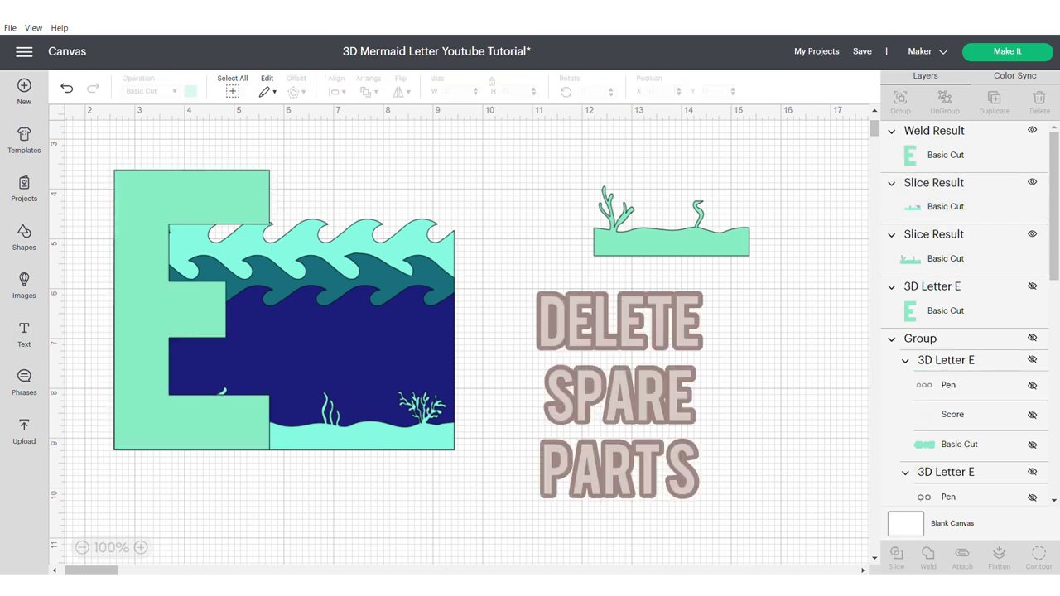
# Delete the spare seabed parts left over outside the letter
pyautogui.moveTo(362, 437); pyautogui.dragTo(474, 491)
pyautogui.press('Delete')
# Slice the navy wave layer with the letter E and move the navy letter piece out to the empty canvas
pyautogui.scroll(-6, 964, 331)
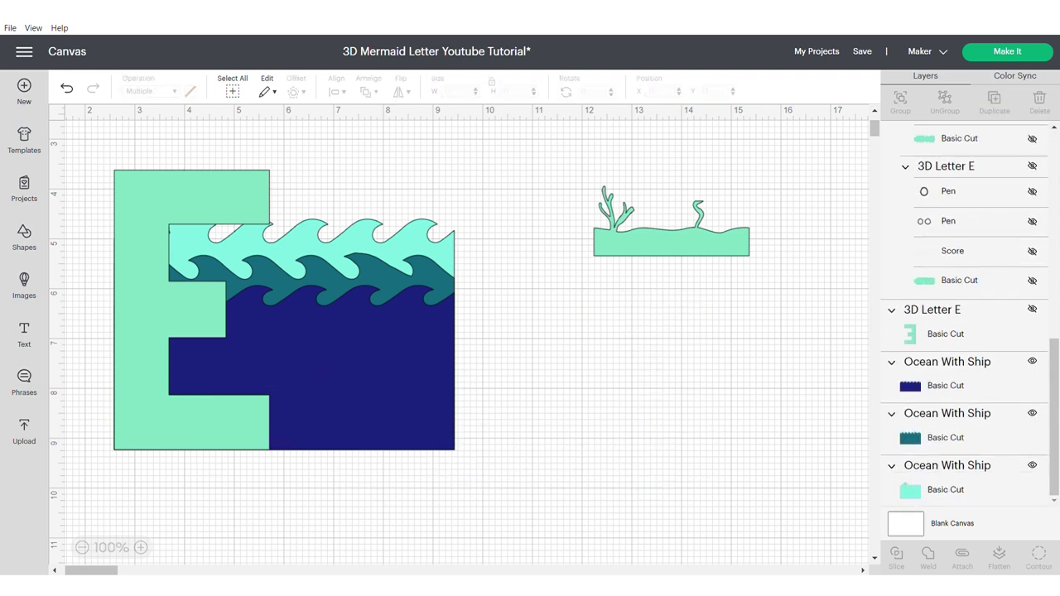
pyautogui.click(284, 366)
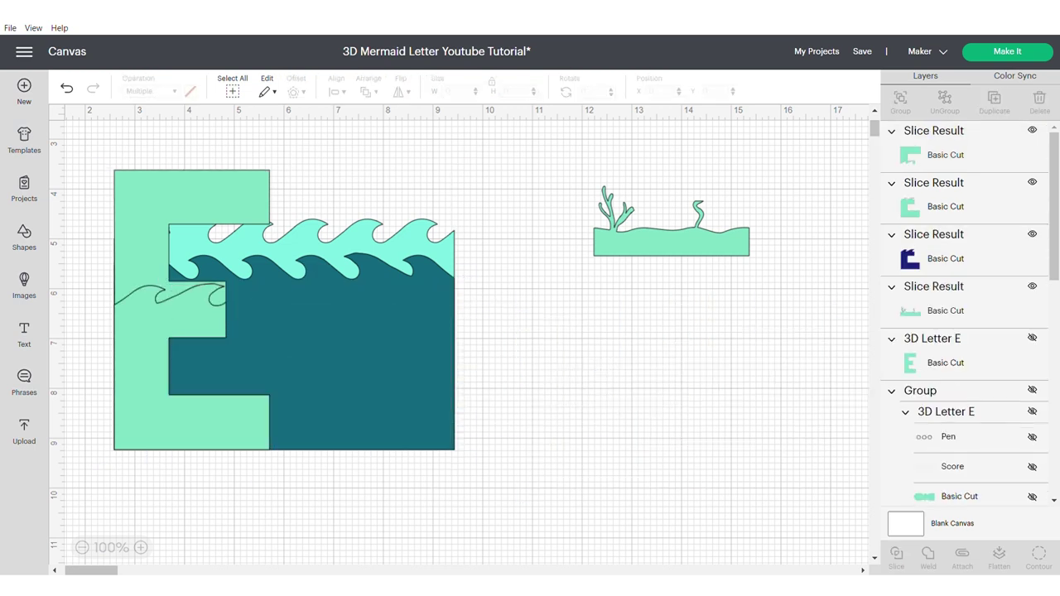
pyautogui.click(201, 369)
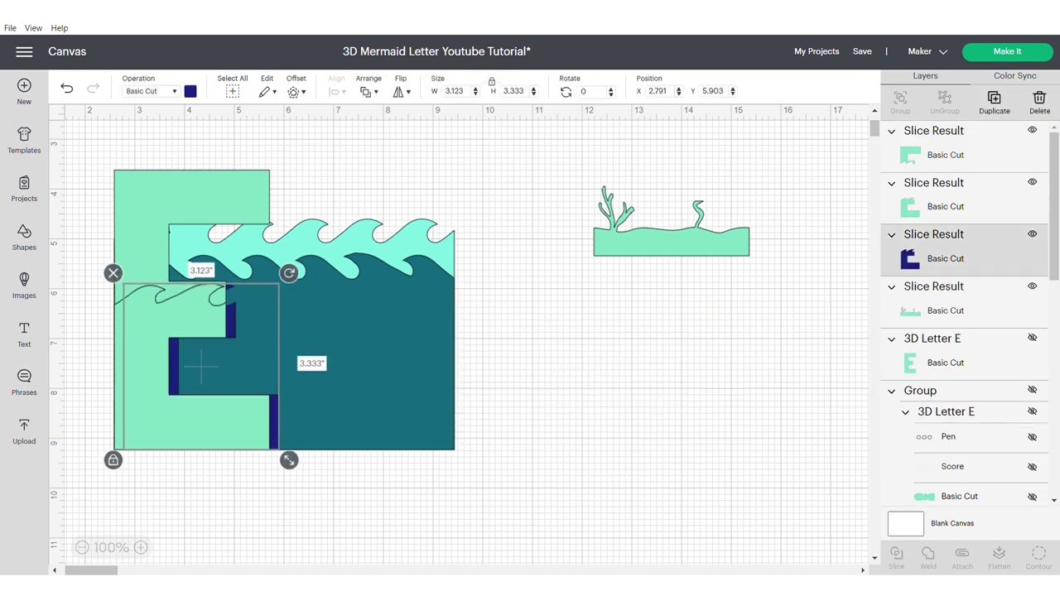
pyautogui.moveTo(201, 369); pyautogui.dragTo(637, 356)
# Place the seabed piece over the base of the navy letter piece, keeping the navy piece behind it
pyautogui.moveTo(670, 243); pyautogui.dragTo(644, 424)
pyautogui.moveTo(603, 357); pyautogui.dragTo(612, 357)
pyautogui.rightClick(612, 357)
pyautogui.click(660, 419)
pyautogui.moveTo(644, 425); pyautogui.dragTo(647, 425)
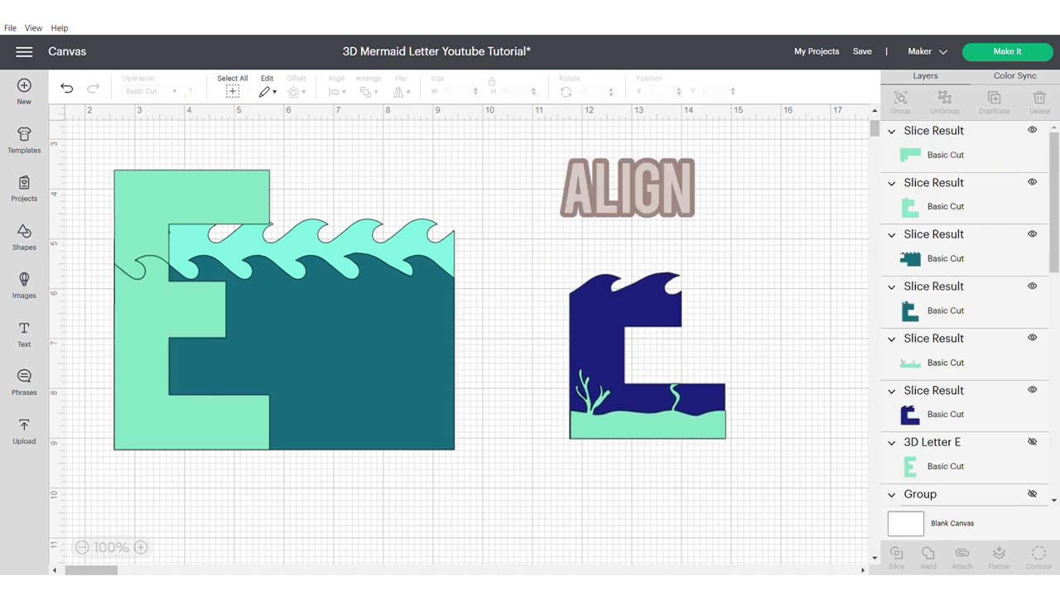
pyautogui.click(142, 354)
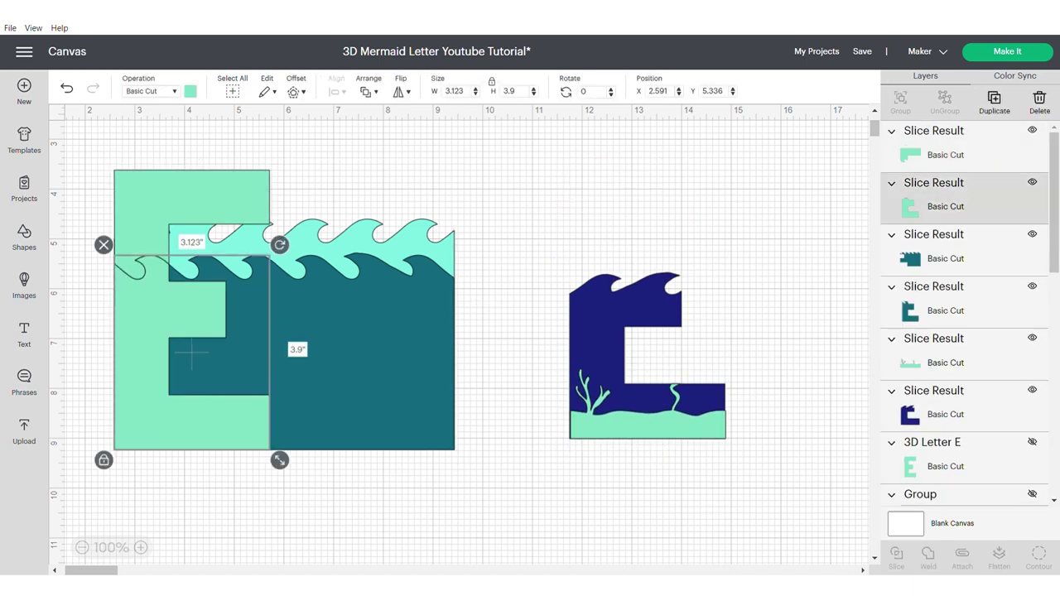
pyautogui.press('Right')
pyautogui.press('Right')
pyautogui.press('Right')
pyautogui.press('Right')
pyautogui.press('Right')
pyautogui.press('Right')
pyautogui.press('Right')
pyautogui.press('Right')
pyautogui.hotkey('ctrl', 'z')
pyautogui.hotkey('ctrl', 'z')
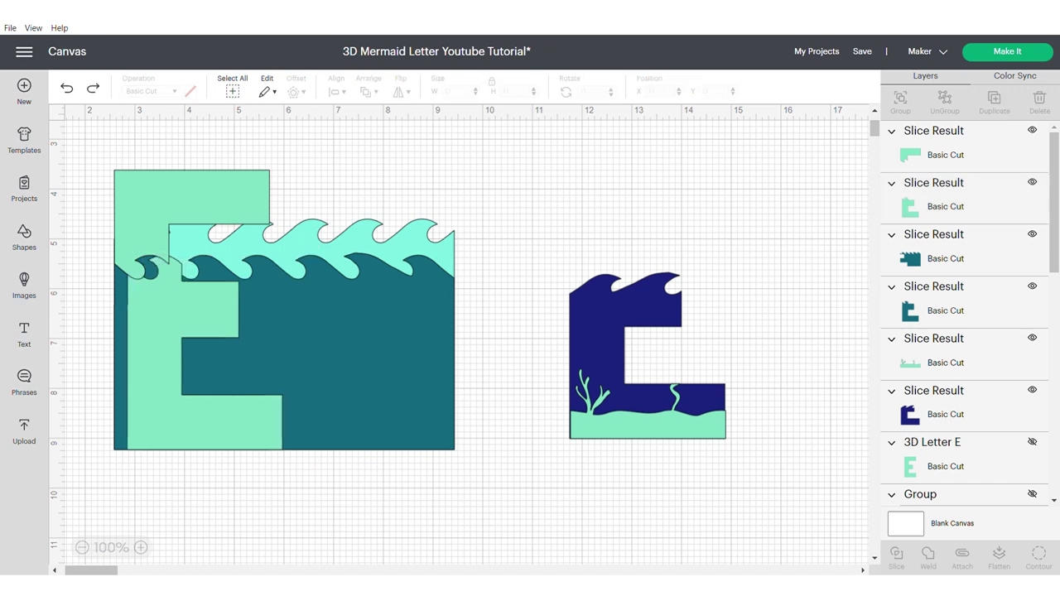
pyautogui.hotkey('ctrl', 'z')
pyautogui.hotkey('ctrl', 'z')
pyautogui.hotkey('ctrl', 'z')
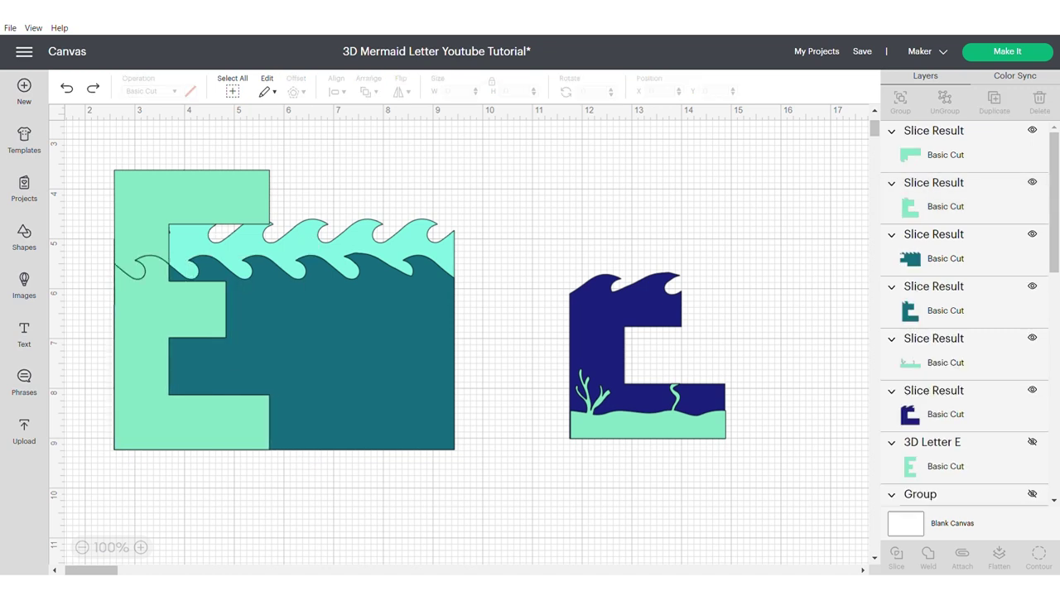
# Move the sliced teal letter piece onto the navy and seabed stack and send it to the back
pyautogui.click(248, 353)
pyautogui.moveTo(248, 353); pyautogui.dragTo(639, 331)
pyautogui.click(368, 86)
pyautogui.click(418, 165)
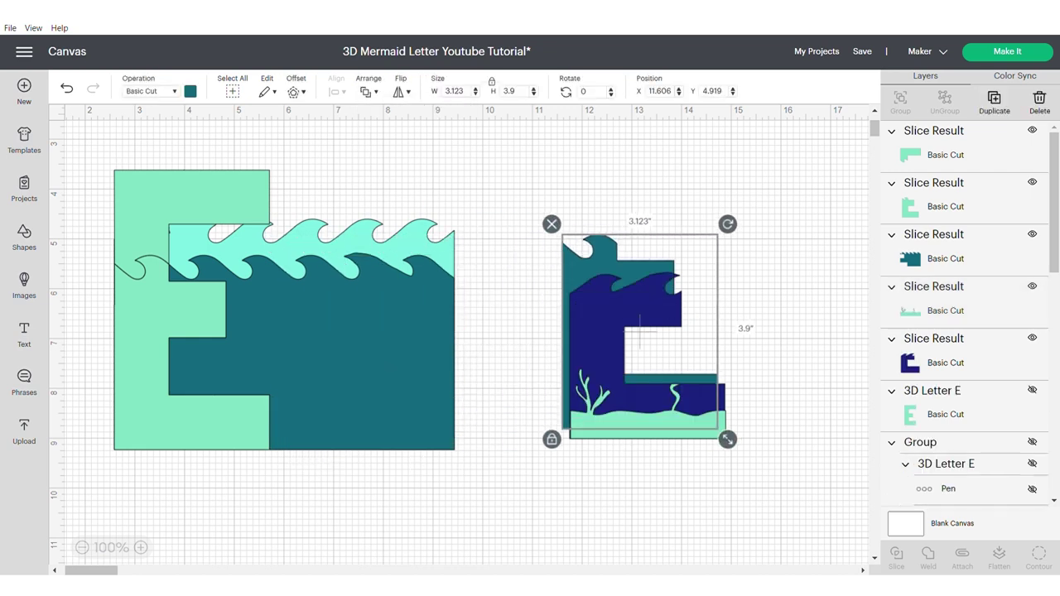
# Align the teal, navy and seabed pieces along their left and bottom edges
pyautogui.moveTo(531, 211); pyautogui.dragTo(758, 468)
pyautogui.click(369, 86)
pyautogui.click(337, 86)
pyautogui.click(385, 129)
pyautogui.click(337, 86)
pyautogui.click(373, 223)
# Delete the leftover teal wave piece and weld the two letter E fragments back into one letter
pyautogui.click(331, 352)
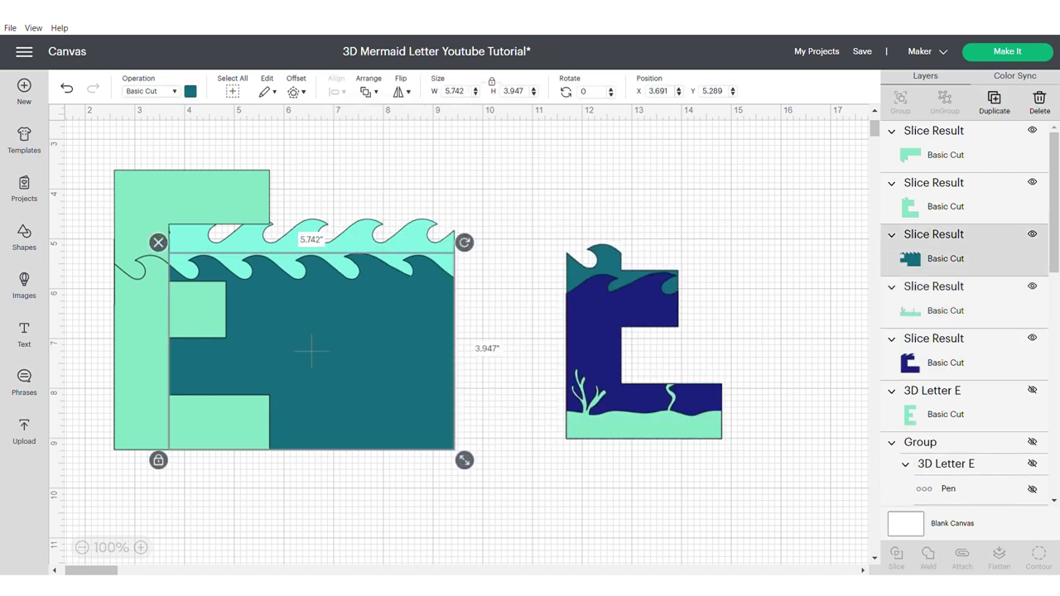
pyautogui.press('Delete')
pyautogui.click(190, 199)
pyautogui.keyDown('shift'); pyautogui.click(166, 406); pyautogui.keyUp('shift')
pyautogui.click(929, 558)
# Slice the ship and wave layer with the letter E and delete the leftovers, keeping the letter-shaped ship piece
pyautogui.keyDown('shift'); pyautogui.click(365, 348); pyautogui.keyUp('shift')
pyautogui.click(897, 558)
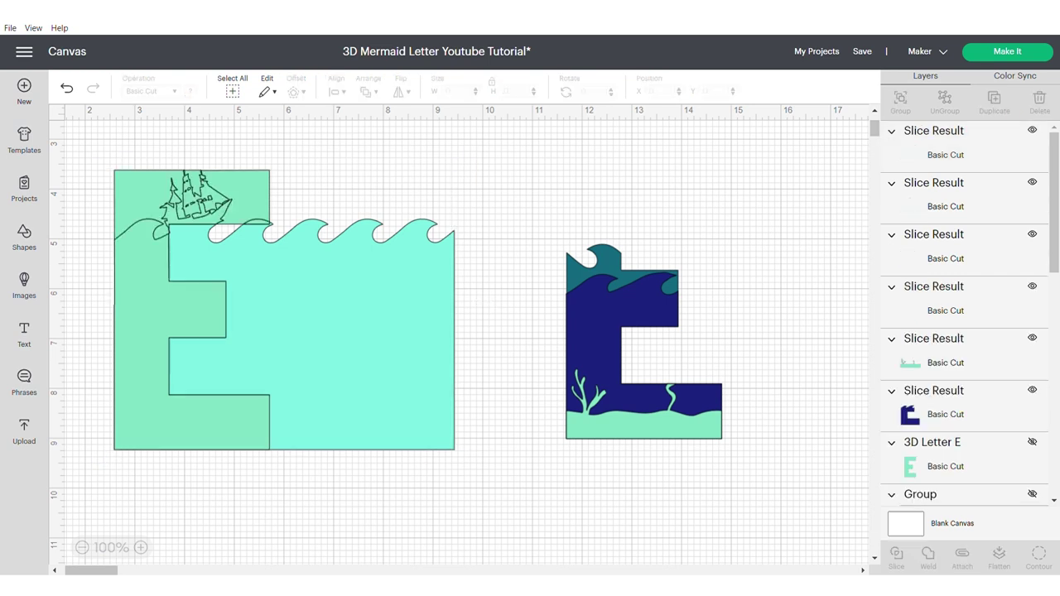
pyautogui.moveTo(137, 195); pyautogui.dragTo(335, 160)
pyautogui.click(365, 348)
pyautogui.press('Delete')
pyautogui.press('Delete')
pyautogui.moveTo(142, 347); pyautogui.dragTo(326, 335)
pyautogui.click(142, 348)
pyautogui.press('Delete')
# Hide the loose wave sliver contour beside the ship in the sliced letter piece
pyautogui.click(1038, 559)
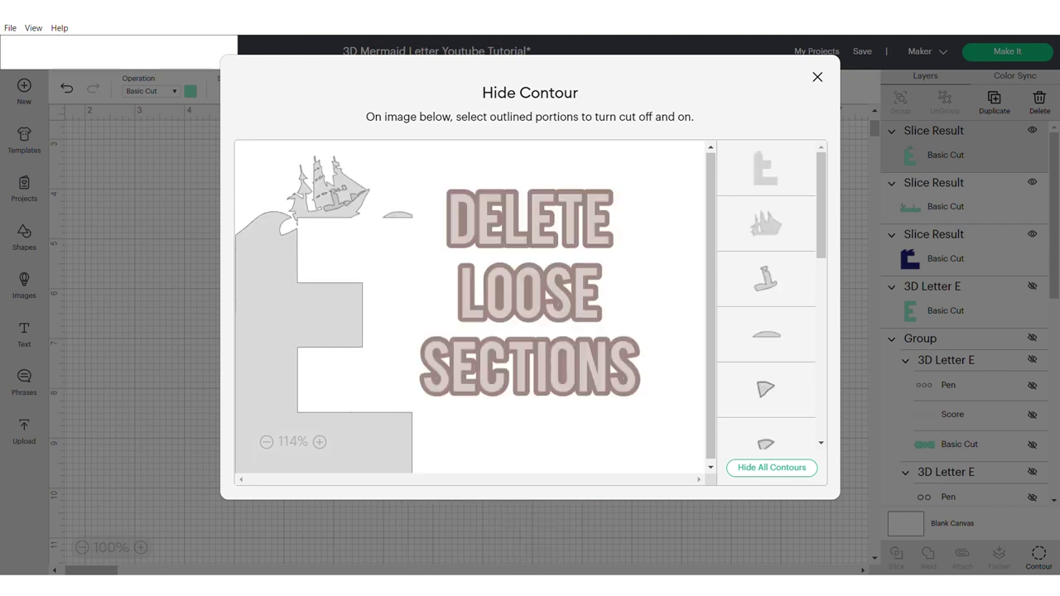
pyautogui.click(398, 215)
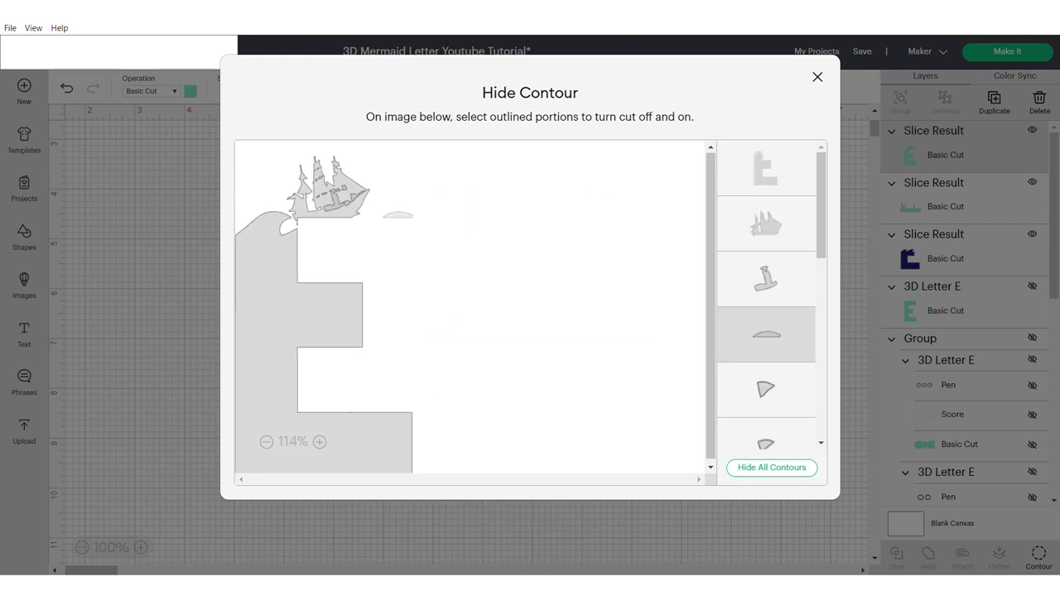
pyautogui.click(817, 77)
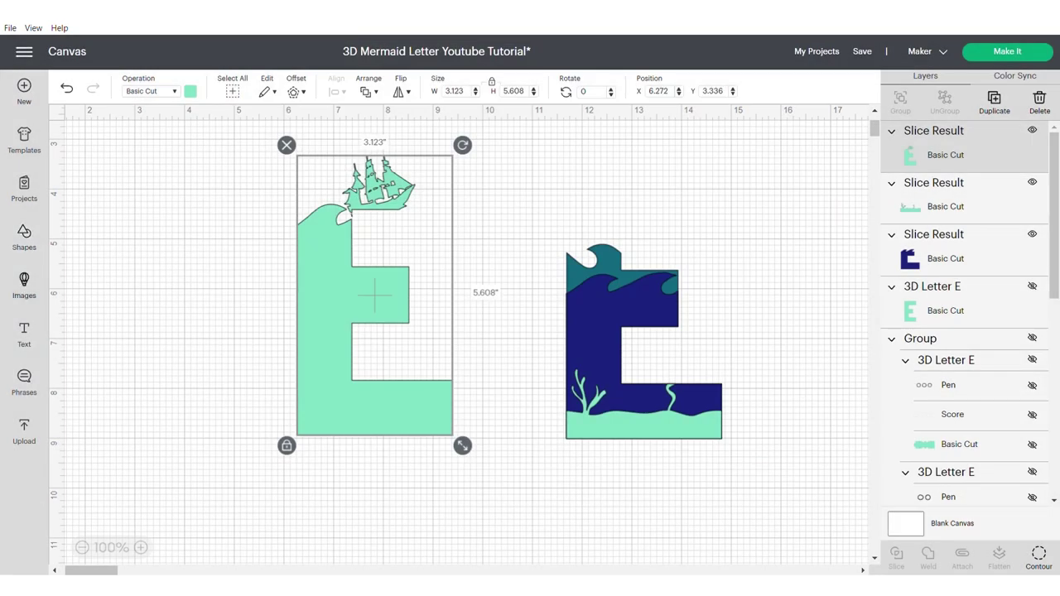
# Add an oval about 0.446 by 0.315 in over the gap between wave and ship, and weld it to the letter piece
pyautogui.click(24, 238)
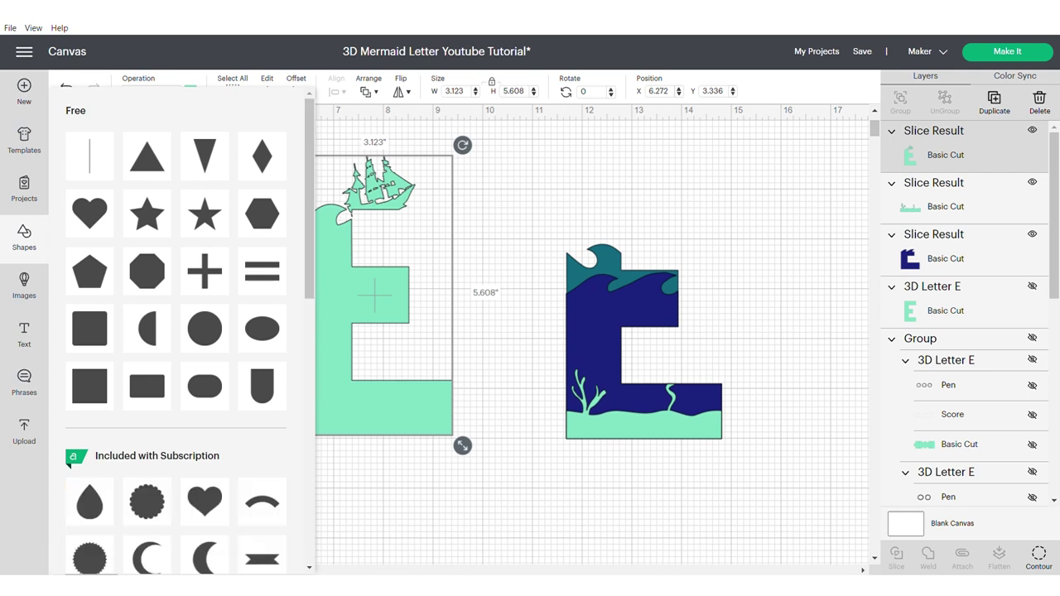
pyautogui.click(89, 386)
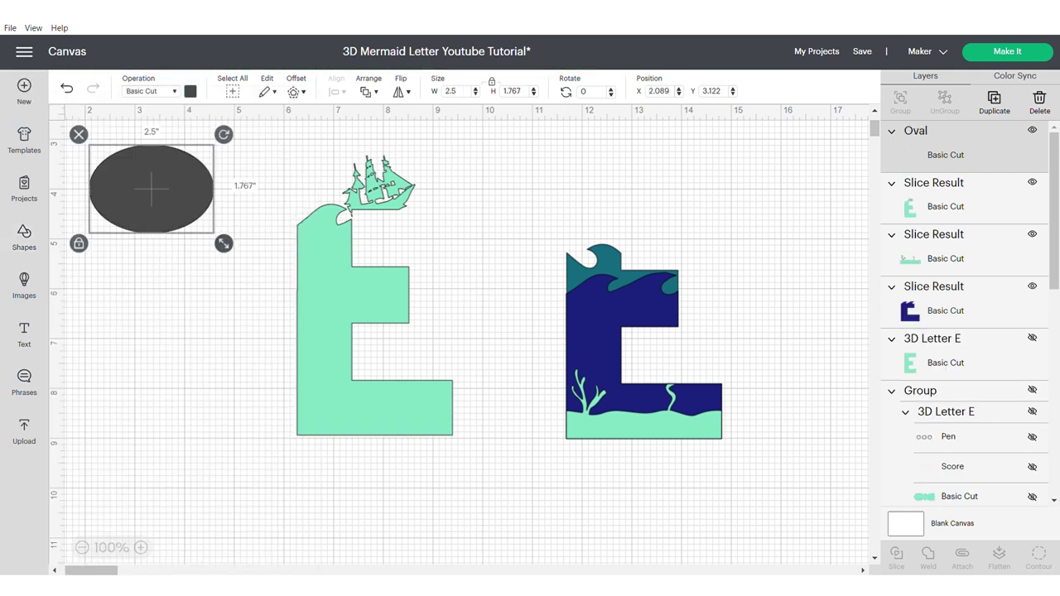
pyautogui.moveTo(225, 244); pyautogui.dragTo(350, 208)
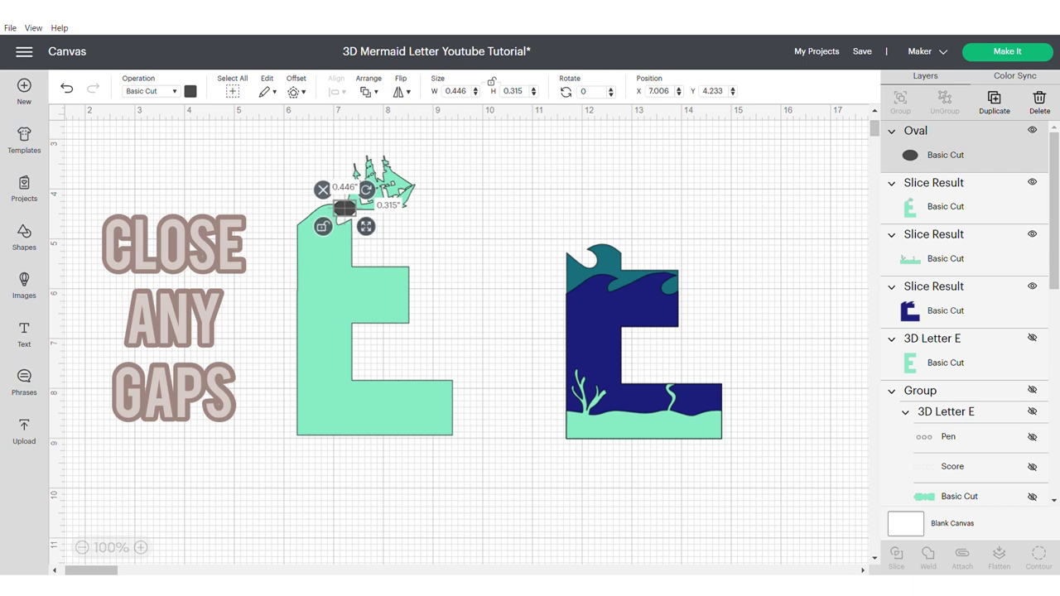
pyautogui.moveTo(213, 135); pyautogui.dragTo(454, 431)
pyautogui.click(928, 558)
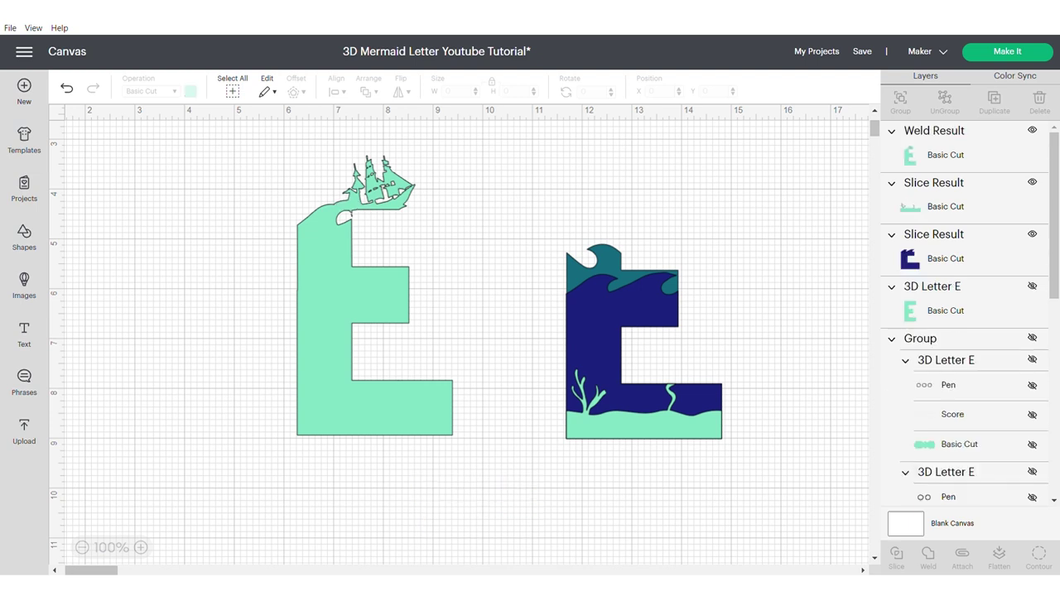
# Move the welded ship piece onto the teal, navy and seabed stack and send it to the back
pyautogui.click(375, 296)
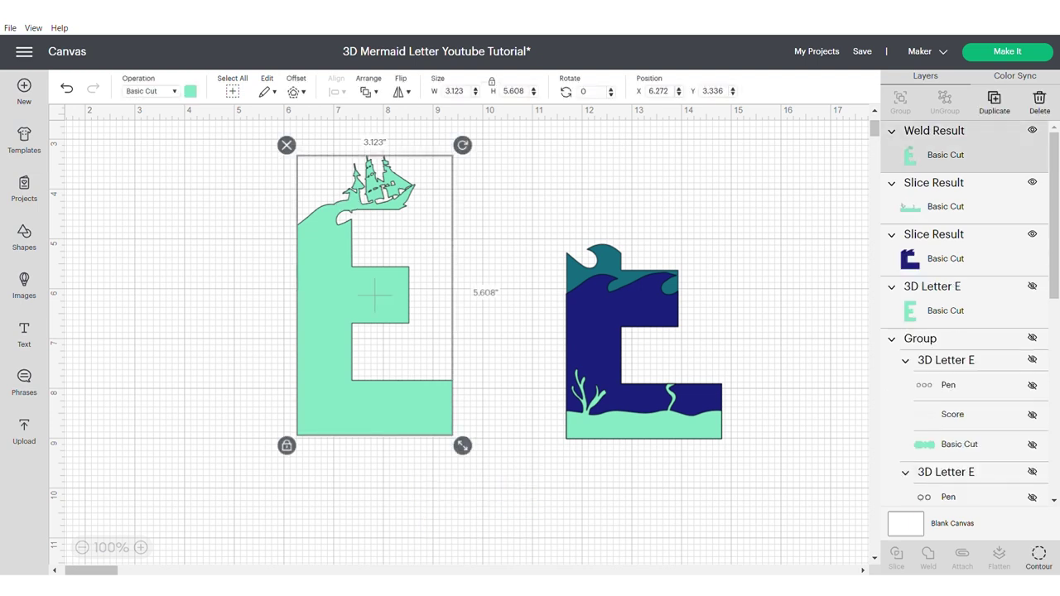
pyautogui.moveTo(374, 296); pyautogui.dragTo(644, 301)
pyautogui.click(368, 91)
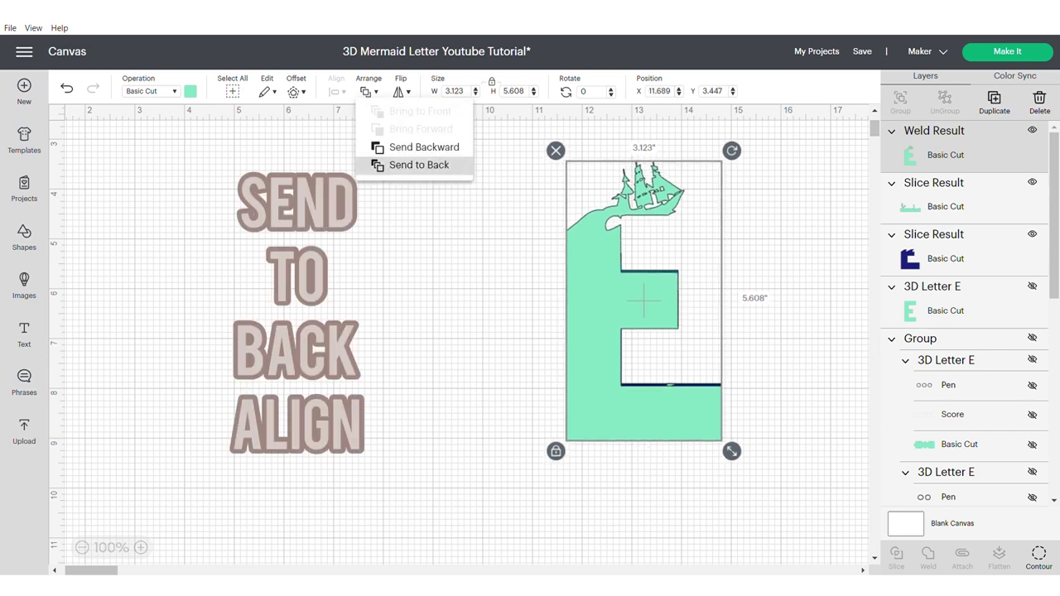
pyautogui.click(419, 165)
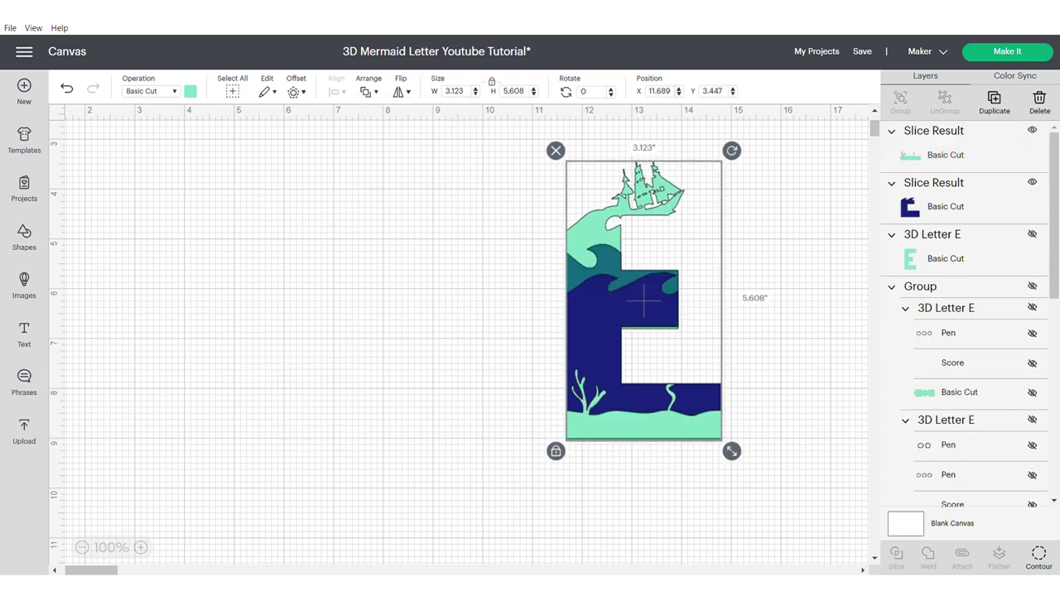
# Centre all the stacked letter pieces horizontally and align them along their bottom edges
pyautogui.hotkey('ctrl', 'a')
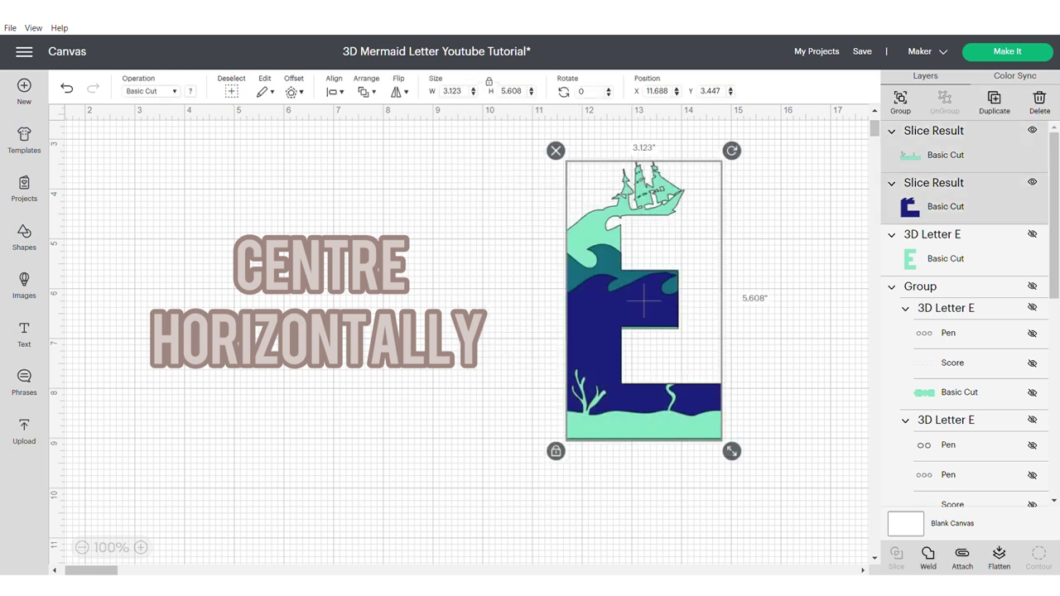
pyautogui.click(335, 92)
pyautogui.click(401, 147)
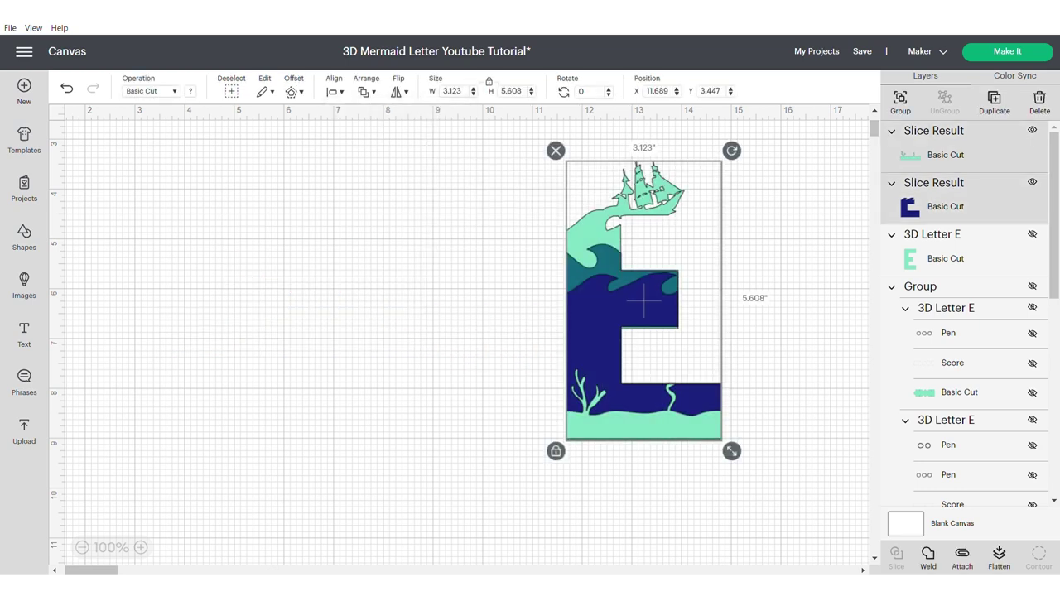
pyautogui.click(336, 91)
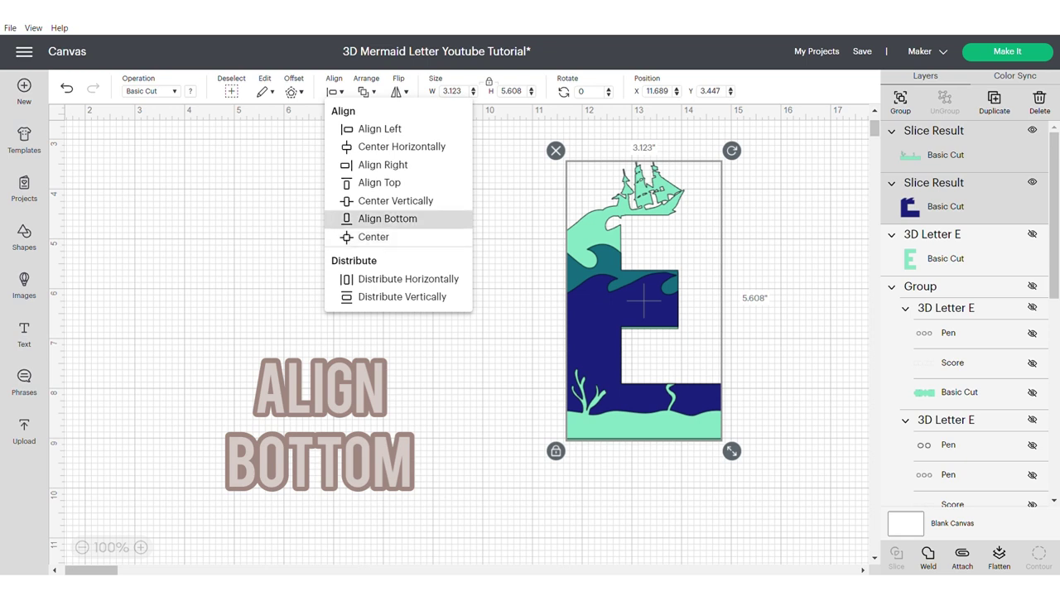
pyautogui.click(387, 218)
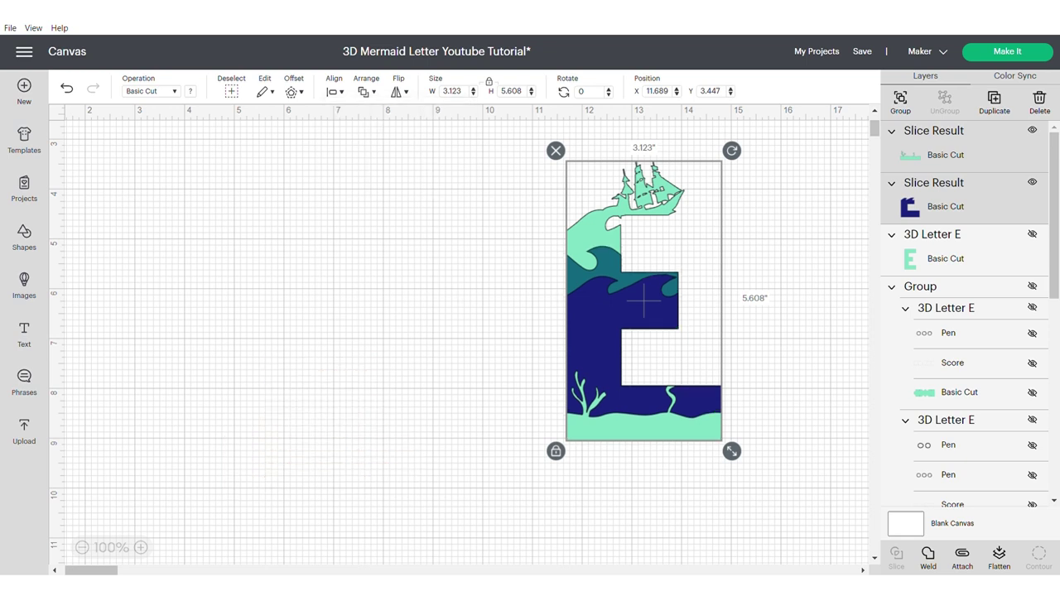
# Unhide the main letter E, move it clear of the stack, and place a duplicate of the seabed piece below it
pyautogui.click(1032, 234)
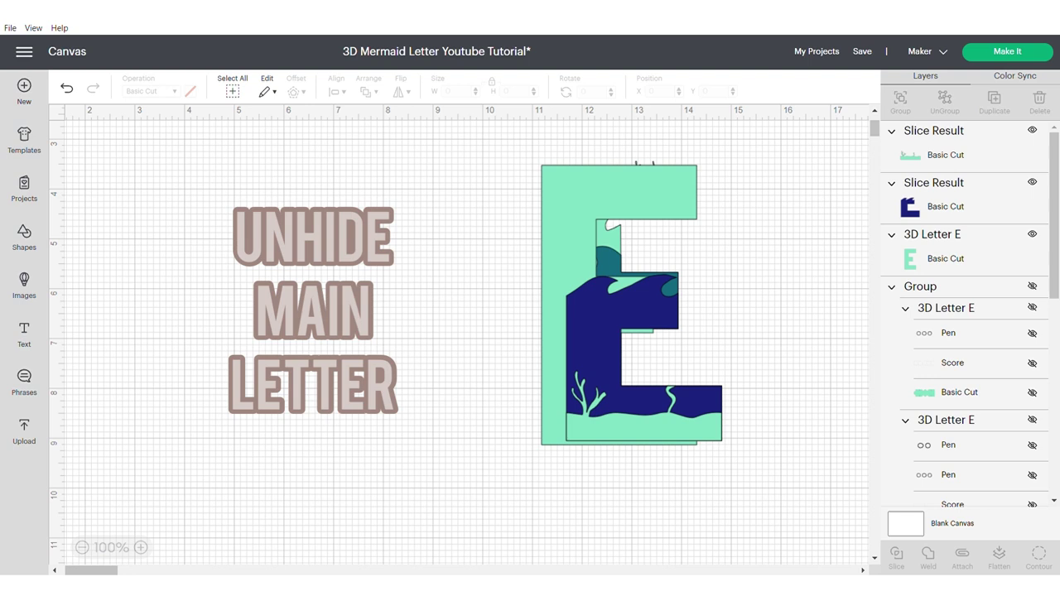
pyautogui.moveTo(572, 240); pyautogui.dragTo(294, 240)
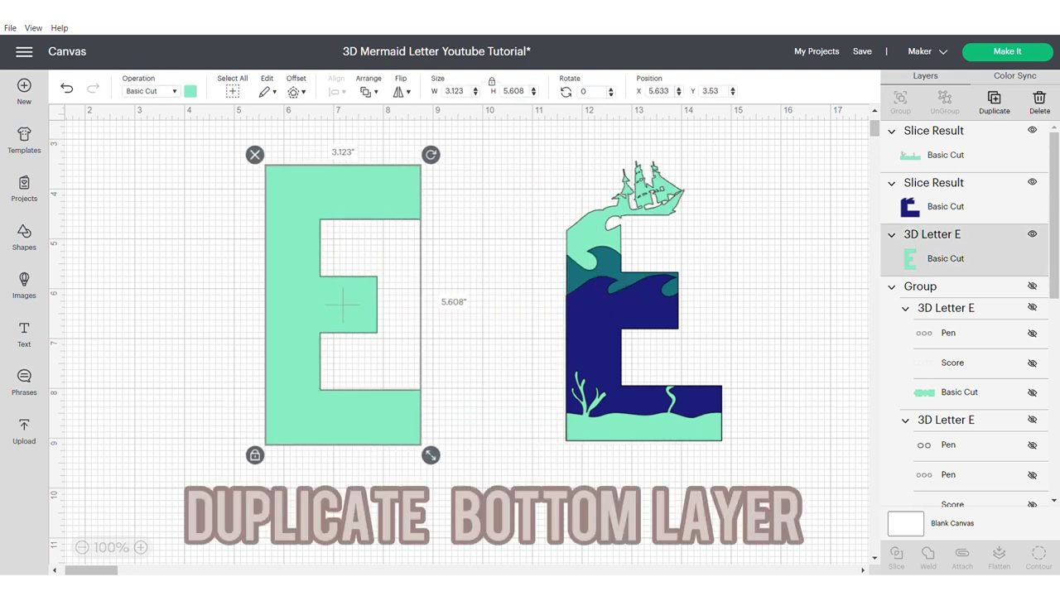
pyautogui.click(644, 404)
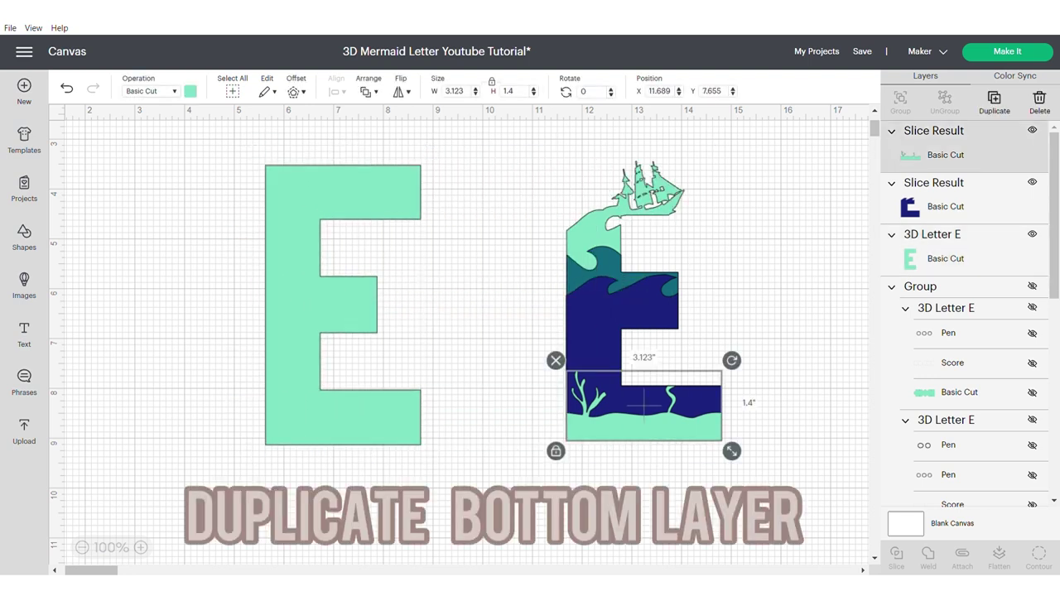
pyautogui.rightClick(644, 404)
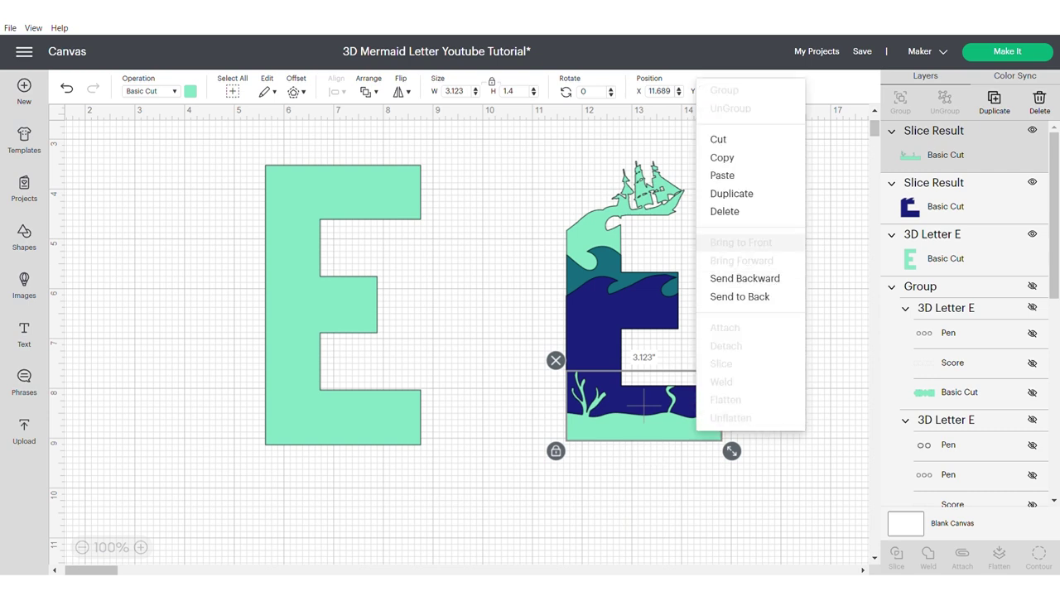
pyautogui.click(731, 193)
pyautogui.moveTo(648, 409); pyautogui.dragTo(405, 497)
# Duplicate the main letter E so that two copies stand apart on the canvas
pyautogui.click(348, 237)
pyautogui.moveTo(348, 237); pyautogui.dragTo(473, 305)
pyautogui.rightClick(192, 222)
pyautogui.click(182, 246)
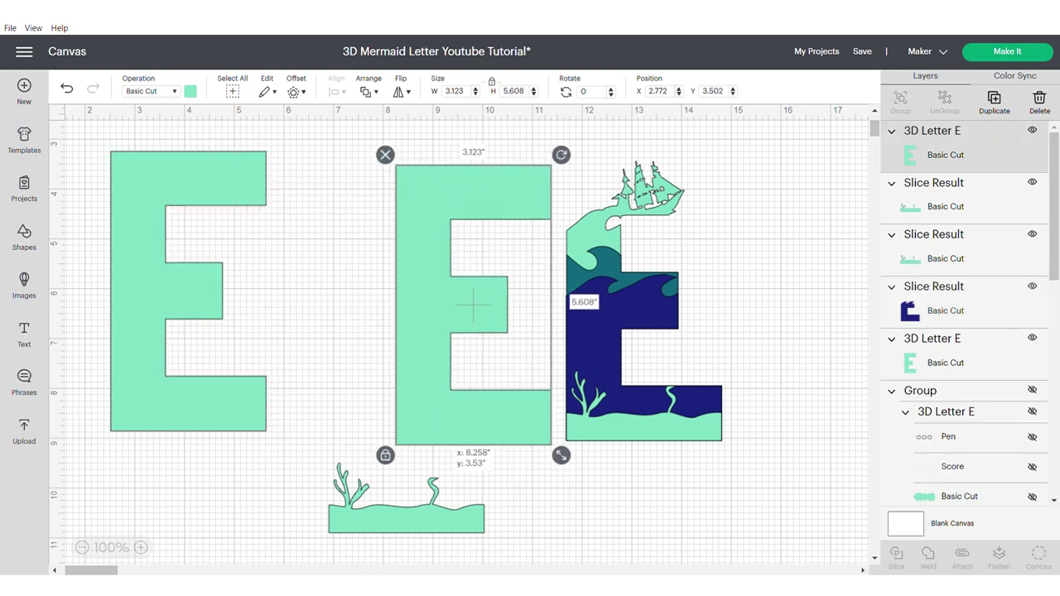
# Place the duplicated seabed piece over the middle arm of the letter E nearest the stack and bring it to the front
pyautogui.moveTo(406, 518); pyautogui.dragTo(441, 322)
pyautogui.click(365, 92)
pyautogui.click(419, 111)
# Align the seabed duplicate with the left edge of the letter E and slice the two
pyautogui.keyDown('shift'); pyautogui.click(424, 364); pyautogui.keyUp('shift')
pyautogui.click(337, 91)
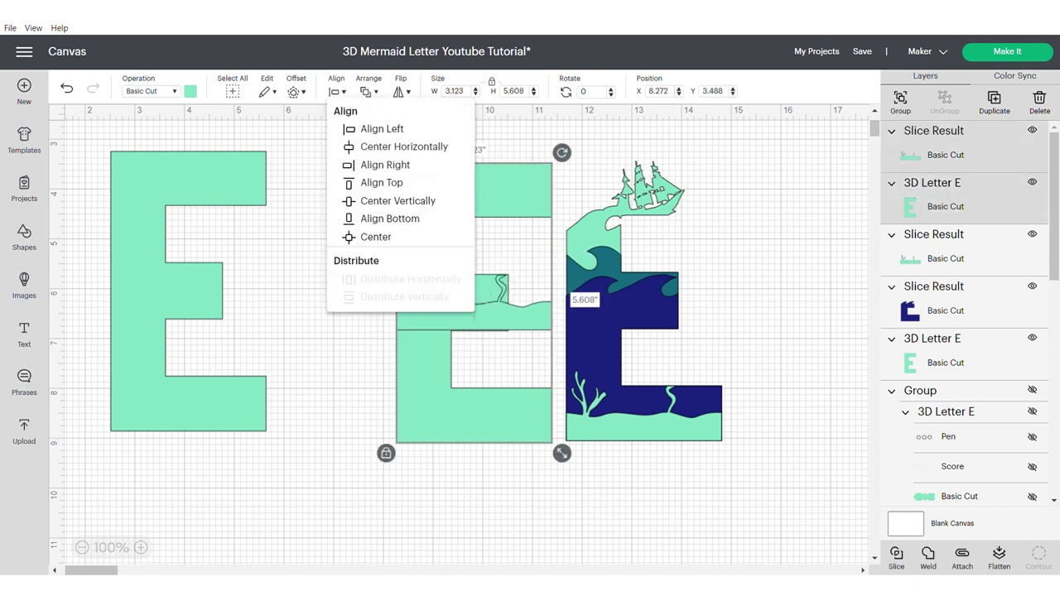
pyautogui.click(397, 201)
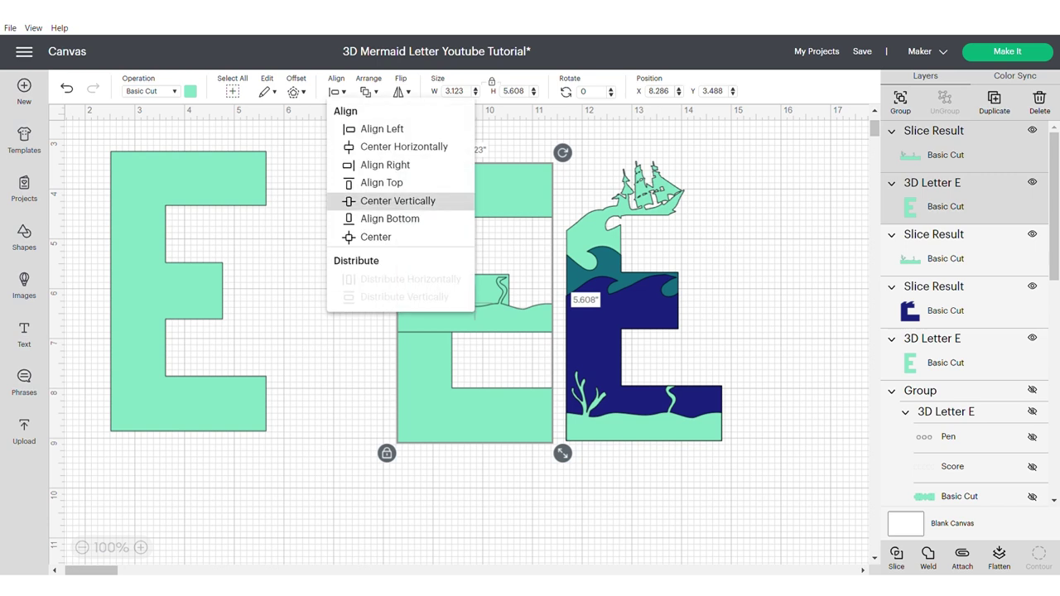
pyautogui.click(382, 129)
pyautogui.click(896, 557)
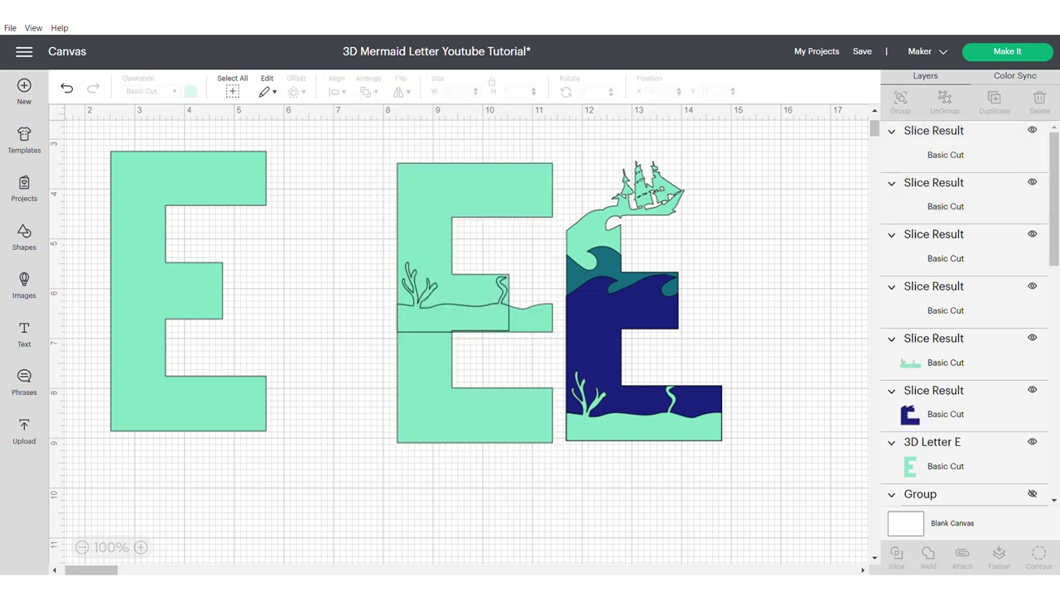
# Delete the slicing leftovers and place the trimmed seabed piece on the middle arm of the layered scene
pyautogui.moveTo(531, 318); pyautogui.dragTo(546, 324)
pyautogui.press('Delete')
pyautogui.moveTo(424, 364); pyautogui.dragTo(424, 508)
pyautogui.press('Delete')
pyautogui.moveTo(453, 319); pyautogui.dragTo(625, 302)
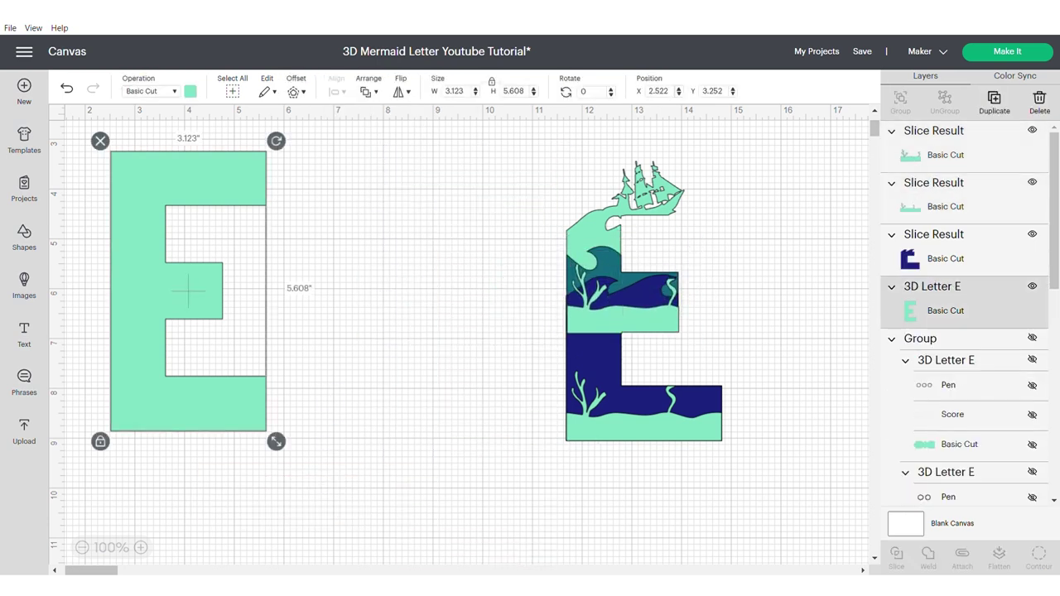
# Change the remaining letter E's colour to the brighter green #4aeabb
pyautogui.click(189, 91)
pyautogui.click(307, 245)
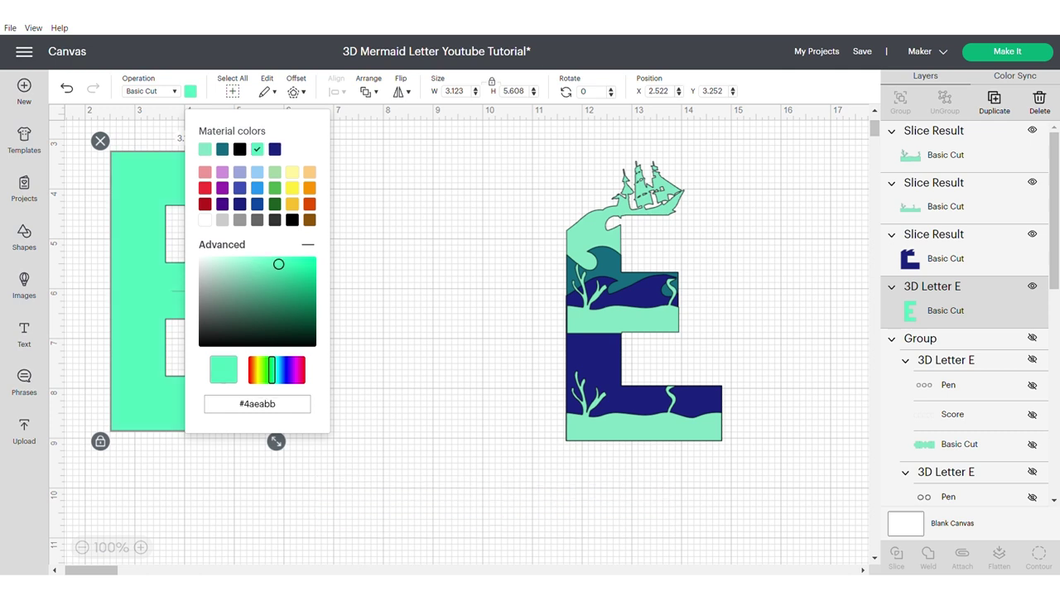
pyautogui.click(438, 314)
# Group the layered scene pieces, move them clear, and set a duplicate of the green letter E beside the original
pyautogui.moveTo(149, 291); pyautogui.dragTo(316, 302)
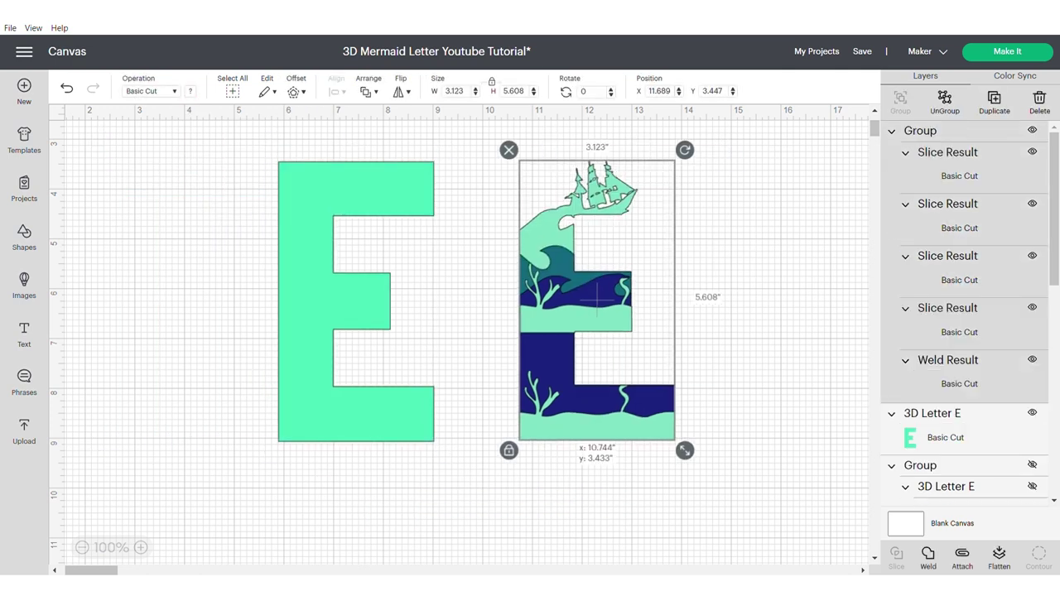
pyautogui.moveTo(597, 347); pyautogui.dragTo(147, 373)
pyautogui.moveTo(308, 302); pyautogui.dragTo(603, 311)
pyautogui.rightClick(399, 125)
pyautogui.click(454, 236)
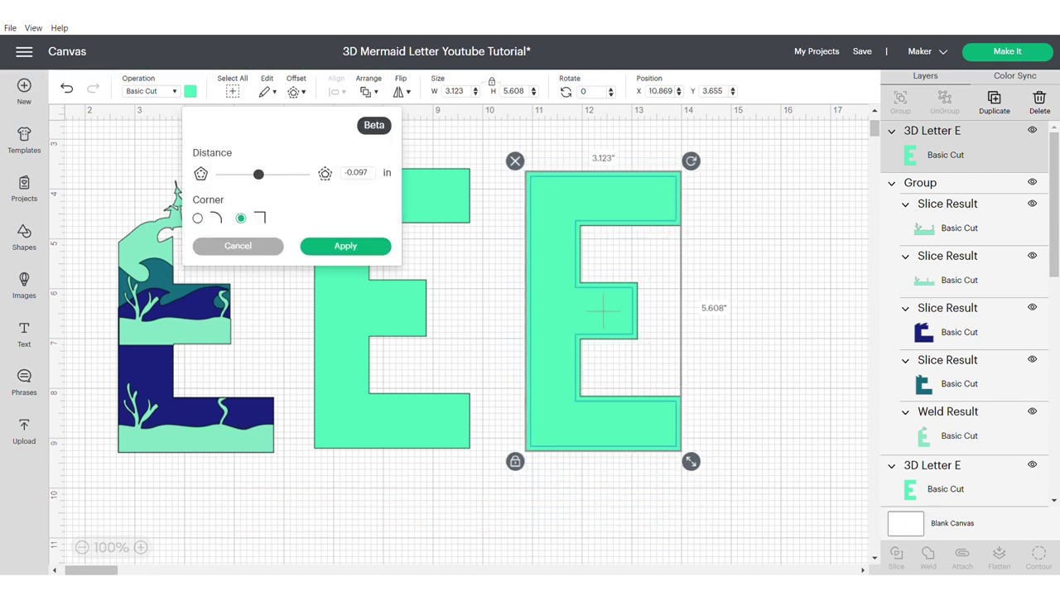
# Inset the green letter E copy with square corners and slice the letter with the inset shape
pyautogui.click(346, 246)
pyautogui.moveTo(788, 448); pyautogui.dragTo(613, 306)
pyautogui.click(897, 558)
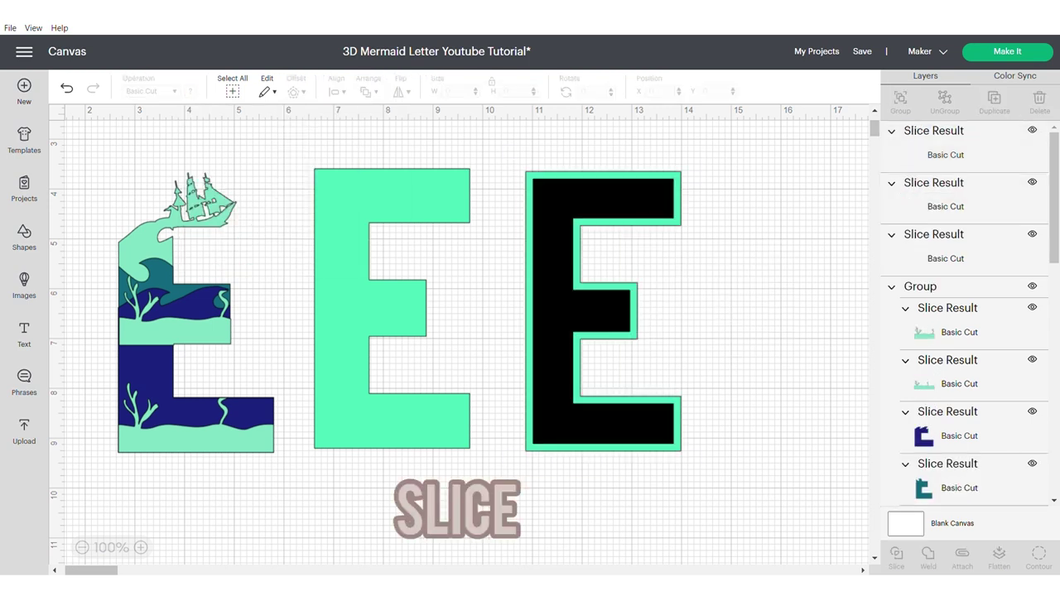
# Pull the sliced shapes apart and delete the green and black inner letters, keeping only the outline frame
pyautogui.moveTo(598, 438); pyautogui.dragTo(780, 502)
pyautogui.moveTo(602, 313); pyautogui.dragTo(510, 386)
pyautogui.click(551, 356)
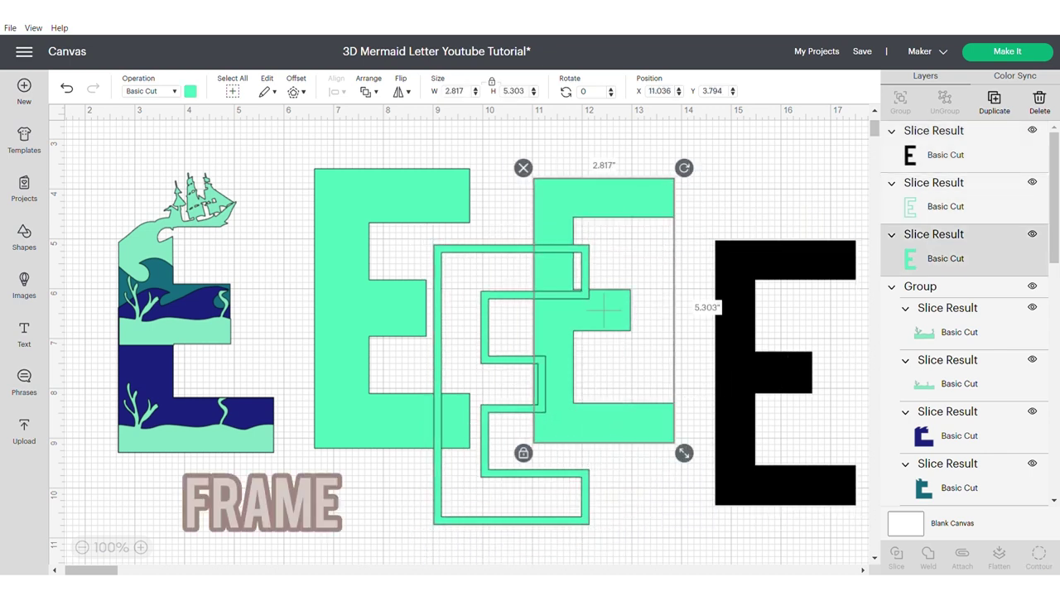
pyautogui.press('Delete')
pyautogui.click(781, 366)
pyautogui.press('Delete')
# Change the outline frame's colour to light grey
pyautogui.click(510, 383)
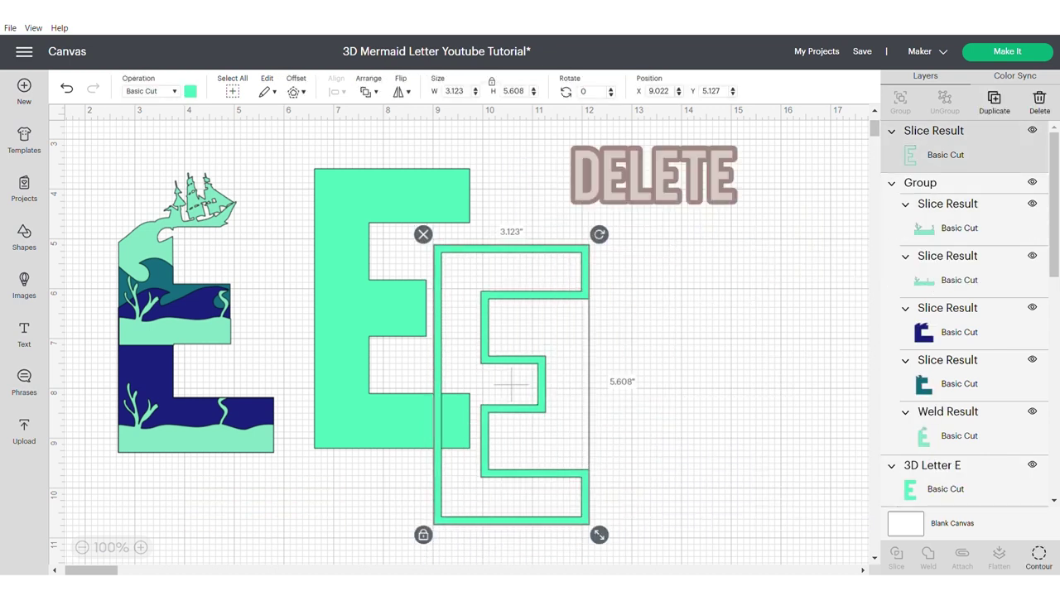
pyautogui.click(191, 91)
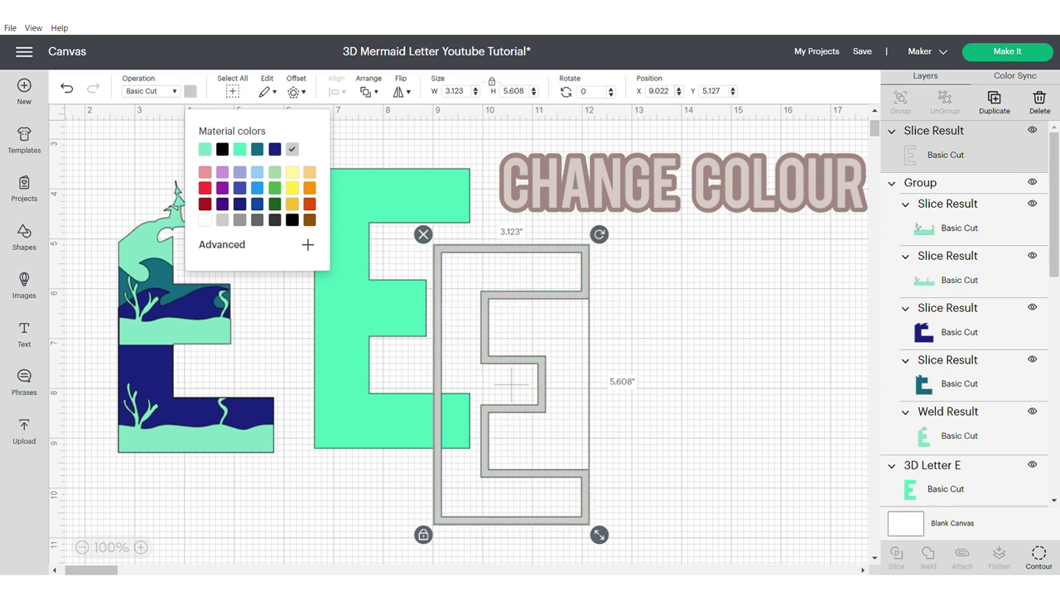
pyautogui.click(688, 331)
# Stack the layered scene group and the grey frame over the green letter E and align them
pyautogui.moveTo(149, 372); pyautogui.dragTo(345, 367)
pyautogui.moveTo(438, 385); pyautogui.dragTo(318, 306)
pyautogui.moveTo(556, 163); pyautogui.dragTo(348, 414)
pyautogui.click(335, 91)
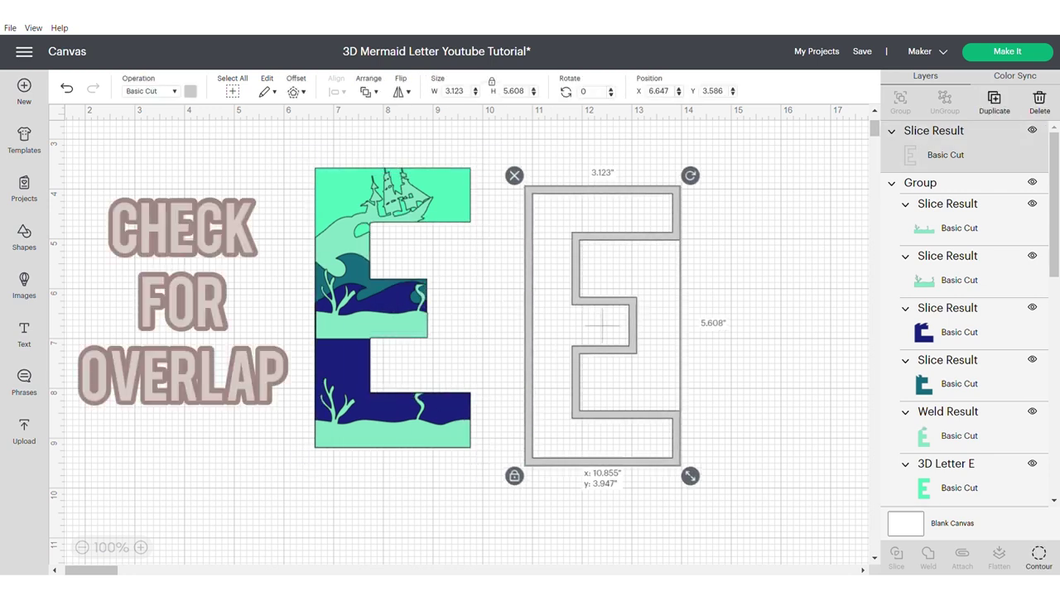
# Offset the grey frame by 0.03 in with square corners and place the offset frame over the layered scene
pyautogui.moveTo(602, 327); pyautogui.dragTo(628, 317)
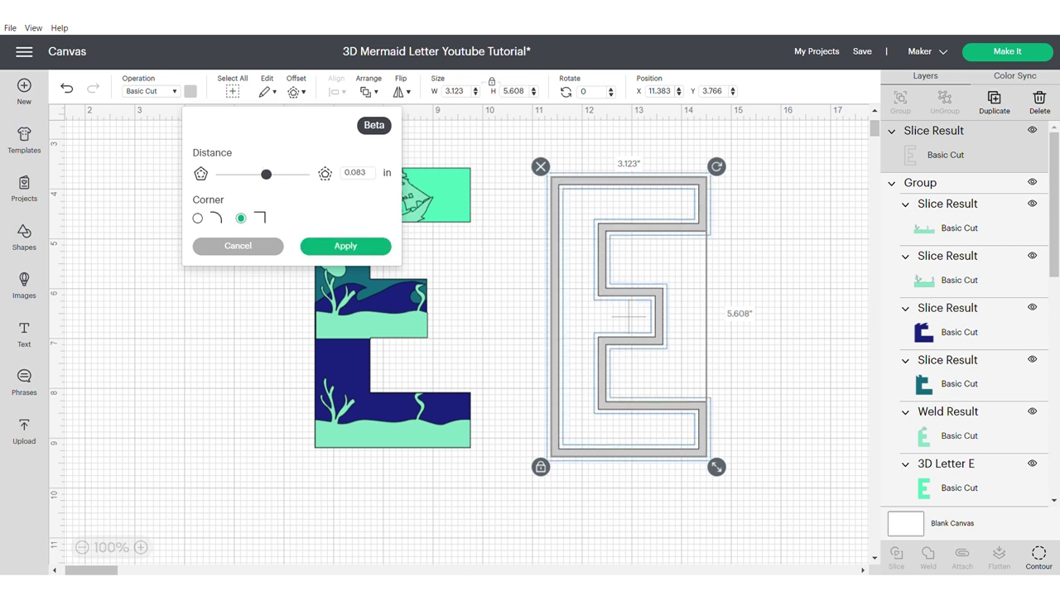
pyautogui.click(358, 173)
pyautogui.press('BackSpace')
pyautogui.press('BackSpace')
pyautogui.write('3')
pyautogui.click(345, 246)
pyautogui.moveTo(629, 316); pyautogui.dragTo(393, 306)
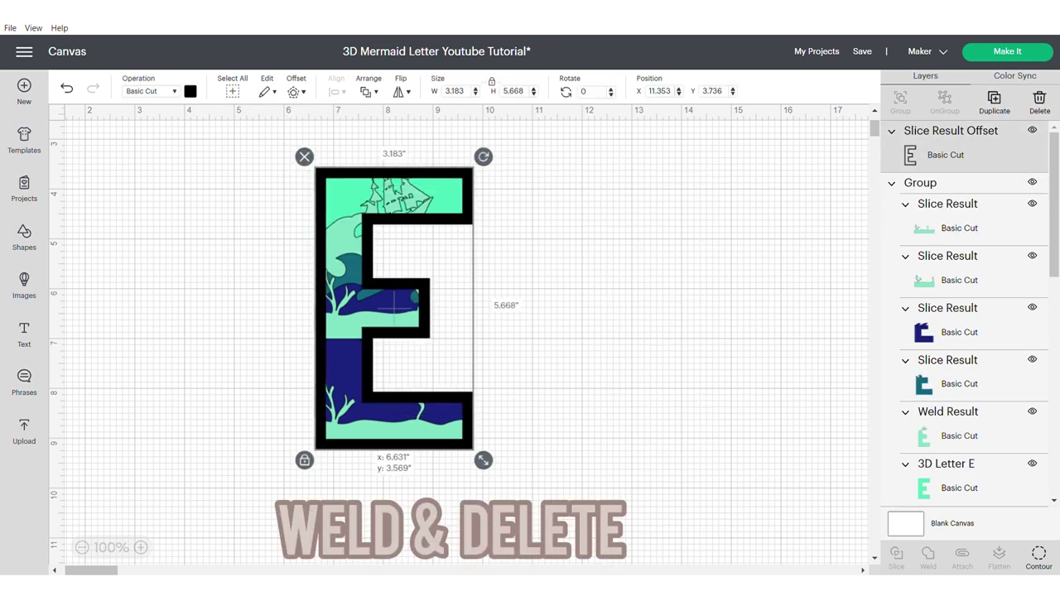
# Centre the offset frame over the layered scene and change the frame's colour to light grey
pyautogui.hotkey('ctrl', 'a')
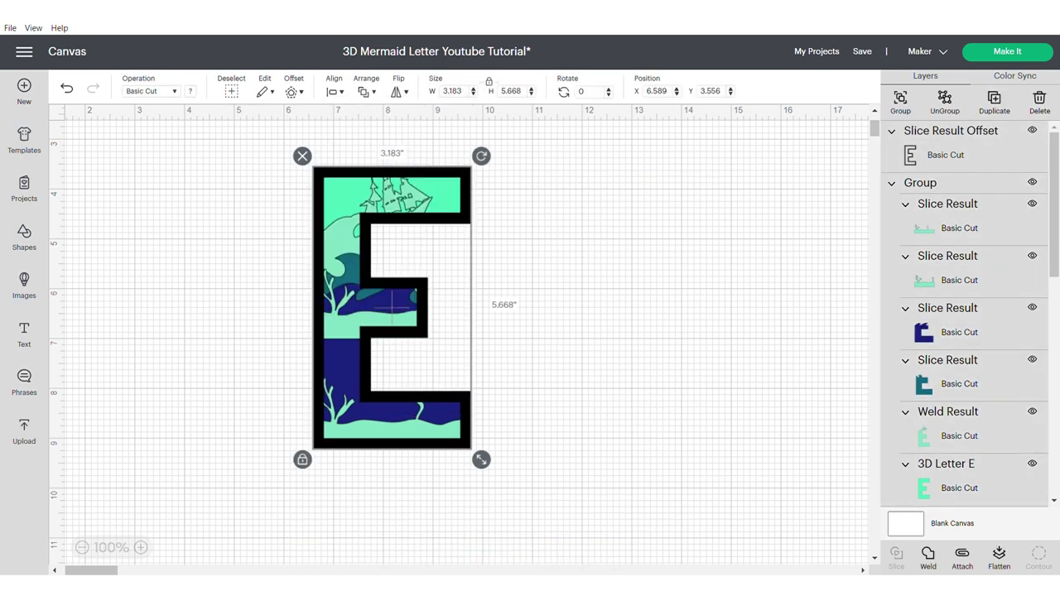
pyautogui.click(945, 155)
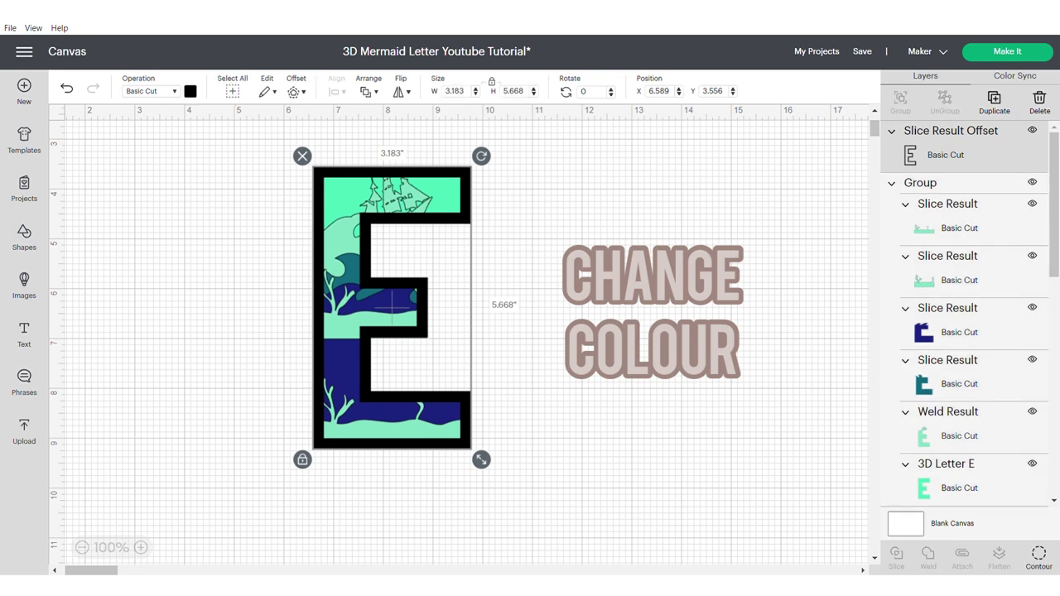
pyautogui.click(190, 91)
pyautogui.click(237, 146)
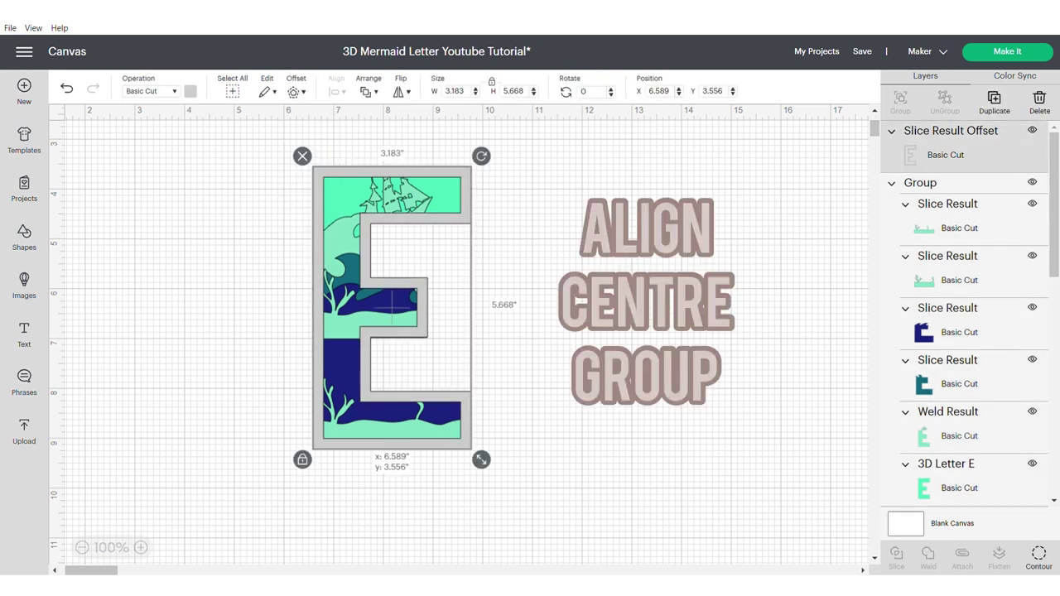
# Group the grey frame with the layered scene and move the complete letter E aside to free canvas space
pyautogui.hotkey('ctrl', 'a')
pyautogui.moveTo(391, 307); pyautogui.dragTo(252, 300)
pyautogui.hotkey('ctrl', 'g')
pyautogui.click(497, 331)
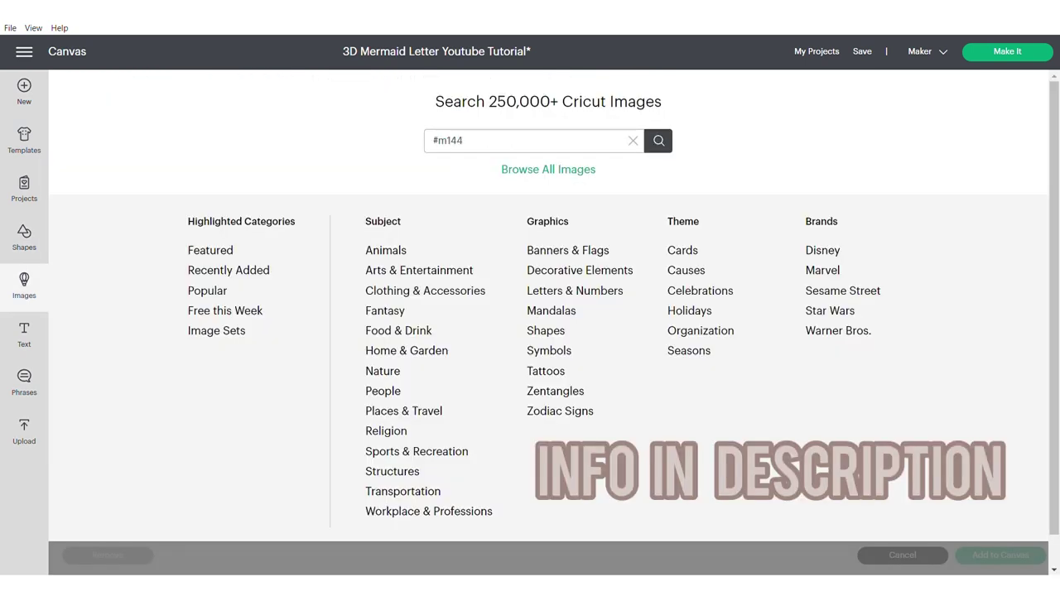
# Insert the Shell With Pearl image using the code beginning #m1442d3, scale it to about 2.14 in wide and place it on the E's lower arm
pyautogui.write('2d3')
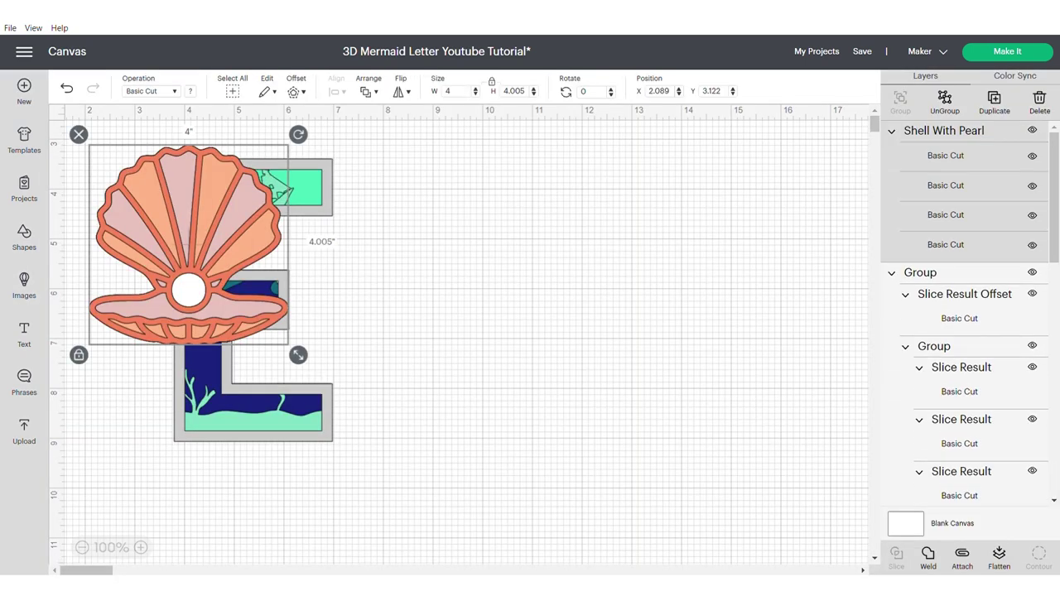
pyautogui.moveTo(189, 246); pyautogui.dragTo(390, 351)
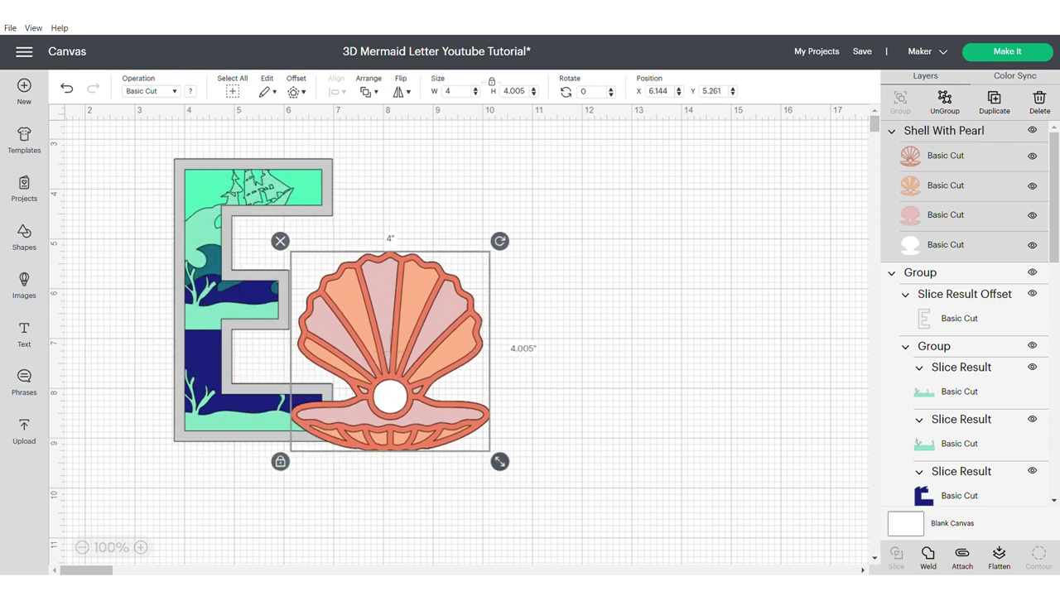
pyautogui.moveTo(499, 461); pyautogui.dragTo(428, 390)
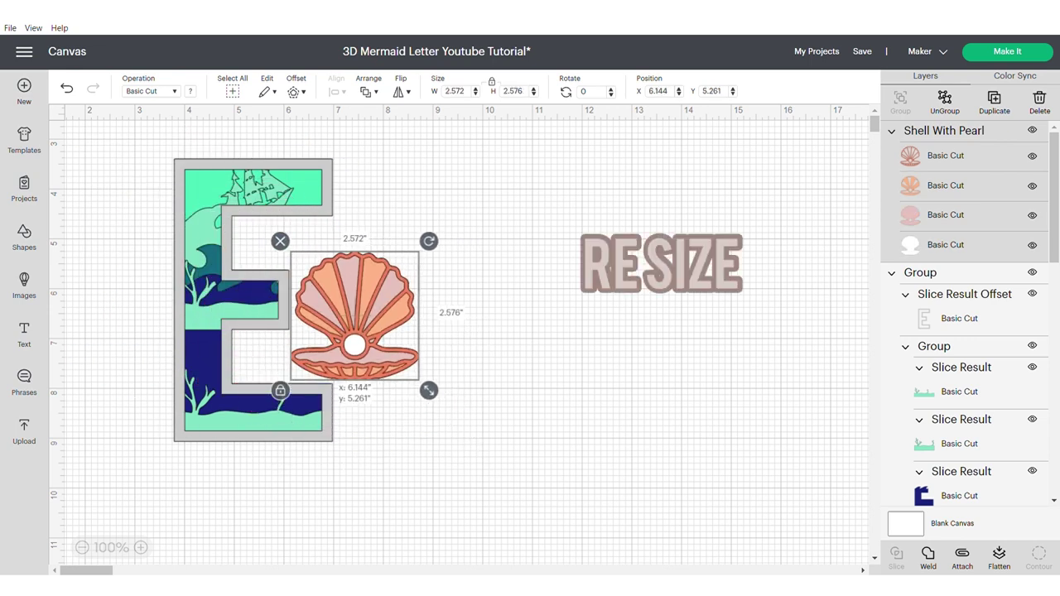
pyautogui.moveTo(378, 342); pyautogui.dragTo(321, 409)
pyautogui.moveTo(371, 457); pyautogui.dragTo(350, 435)
pyautogui.moveTo(285, 372); pyautogui.dragTo(289, 387)
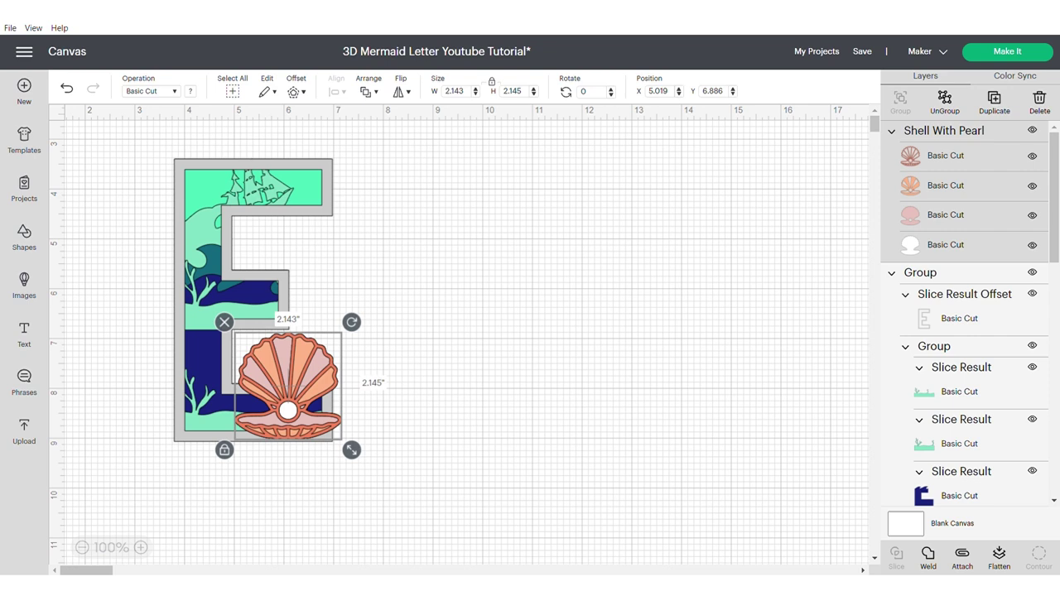
# Recolour the shell layers: light purple for the outline, pink for the second layer and white for the third
pyautogui.click(945, 156)
pyautogui.click(191, 91)
pyautogui.click(221, 172)
pyautogui.click(944, 185)
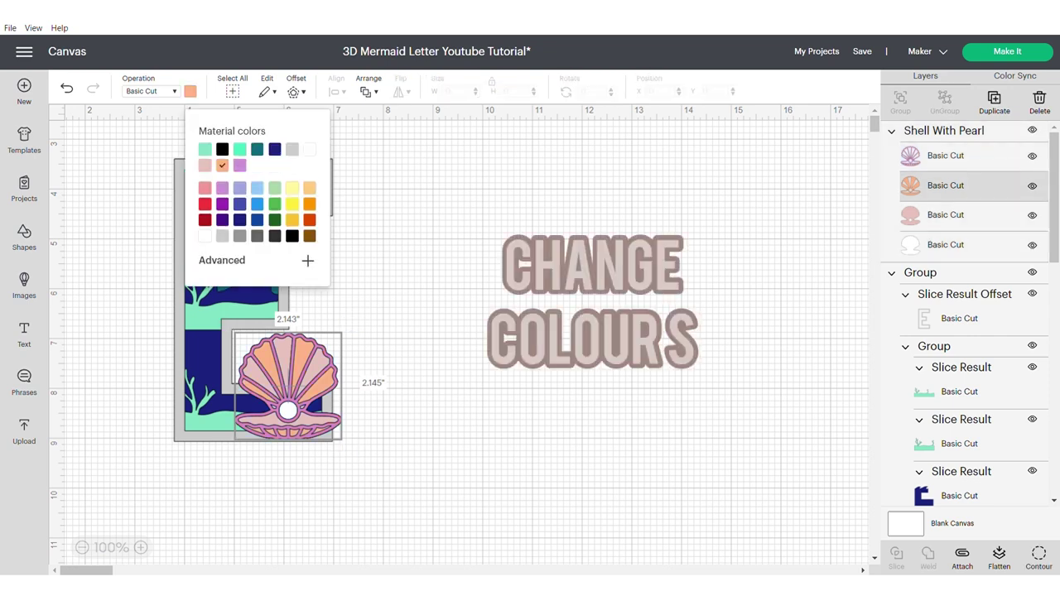
pyautogui.click(204, 188)
pyautogui.click(945, 215)
pyautogui.click(309, 150)
# Move the shell off the letter, then duplicate its white back layer and send the copy behind the shell
pyautogui.click(944, 245)
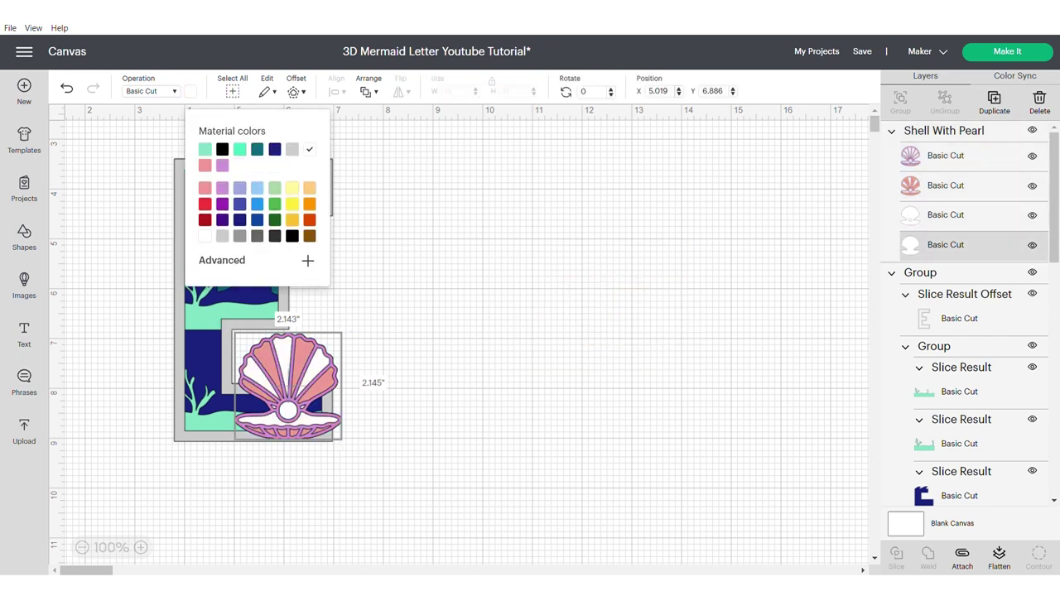
pyautogui.moveTo(288, 387); pyautogui.dragTo(536, 304)
pyautogui.rightClick(920, 247)
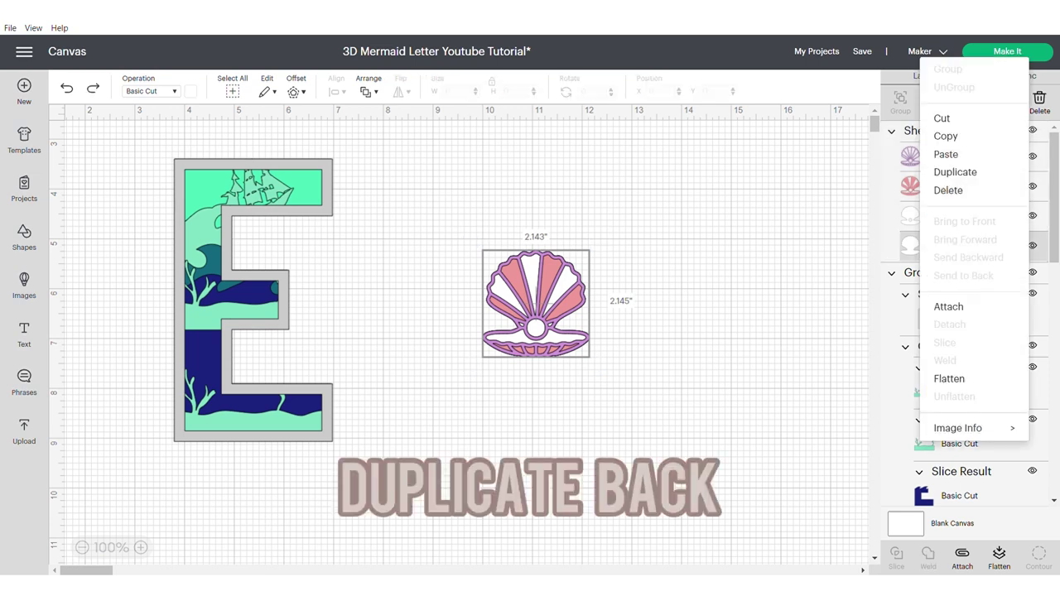
pyautogui.click(955, 172)
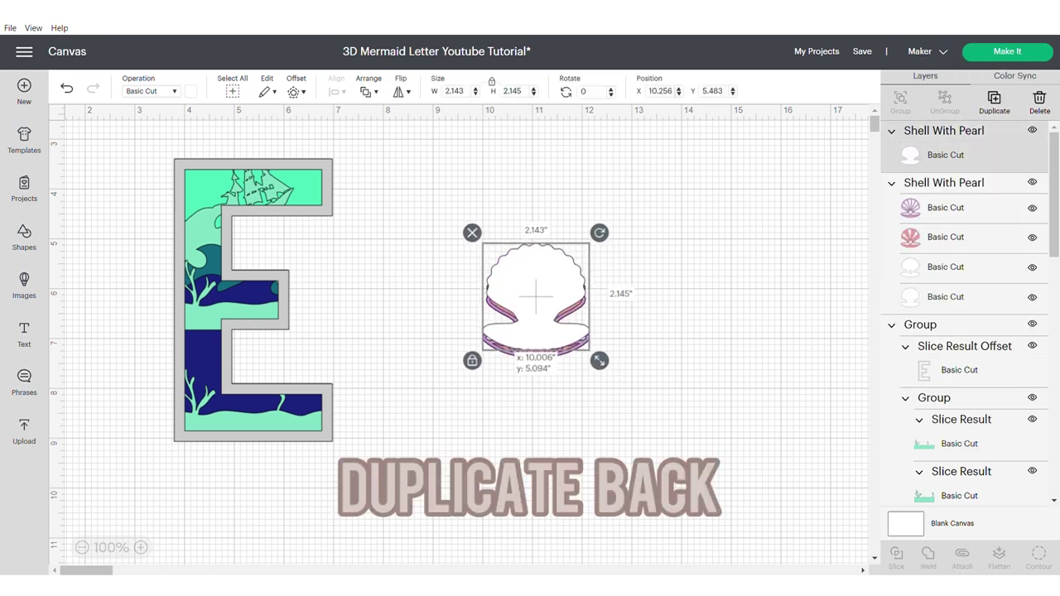
pyautogui.rightClick(572, 304)
pyautogui.click(623, 325)
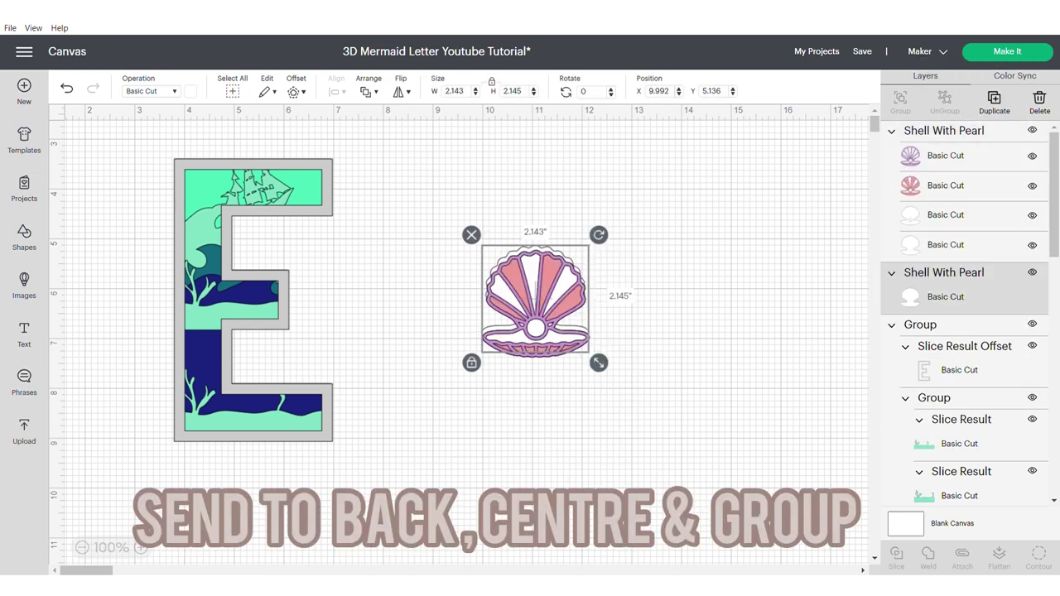
# Centre and group the shell with its duplicated back layer, and place the group over the E's lower arm
pyautogui.moveTo(510, 198); pyautogui.dragTo(571, 294)
pyautogui.click(335, 91)
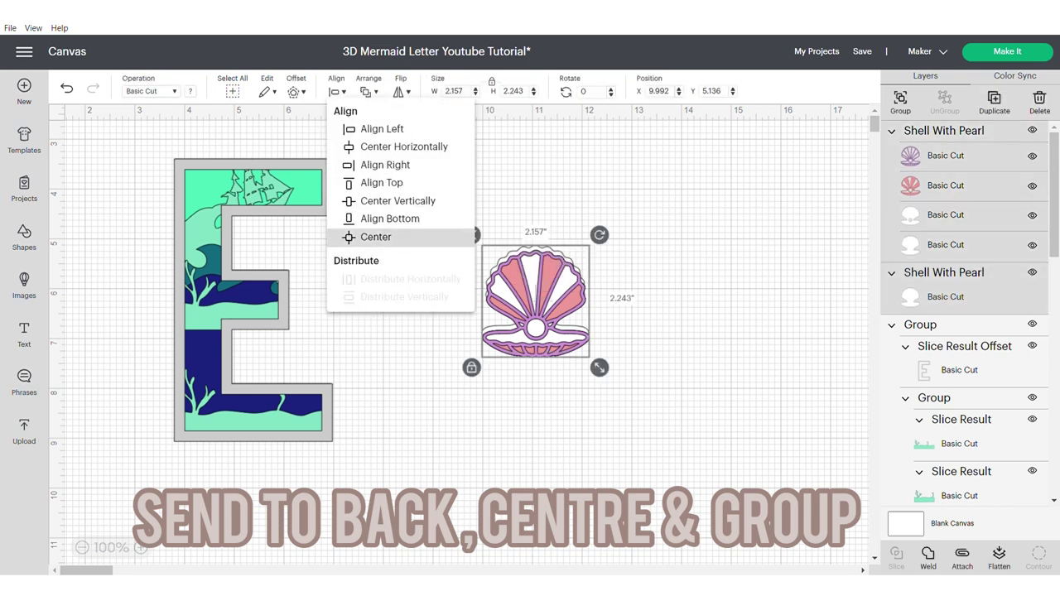
pyautogui.click(379, 237)
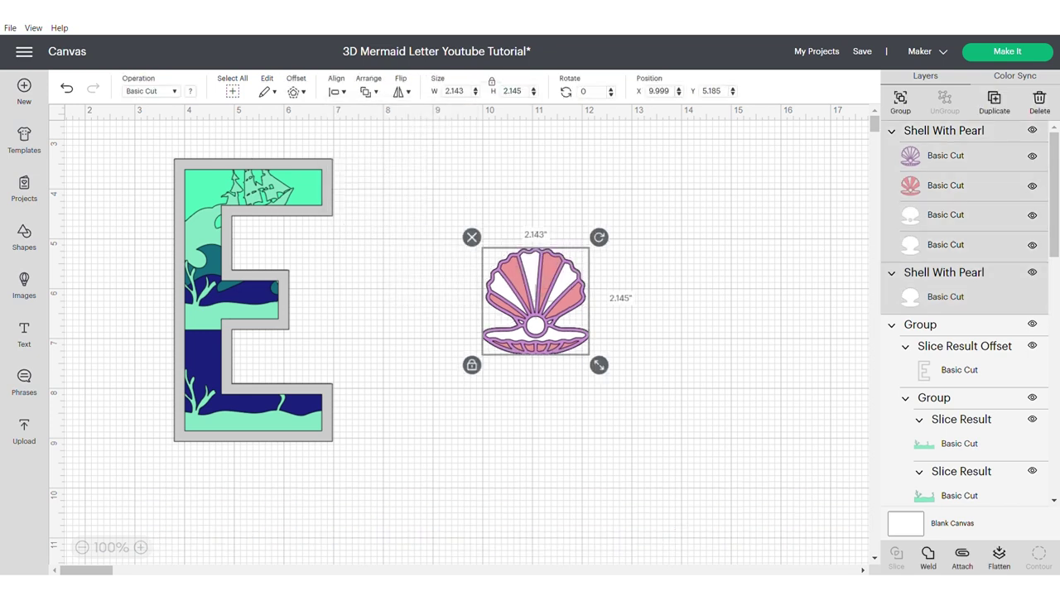
pyautogui.hotkey('ctrl', 'g')
pyautogui.moveTo(535, 300); pyautogui.dragTo(285, 385)
pyautogui.press('Escape')
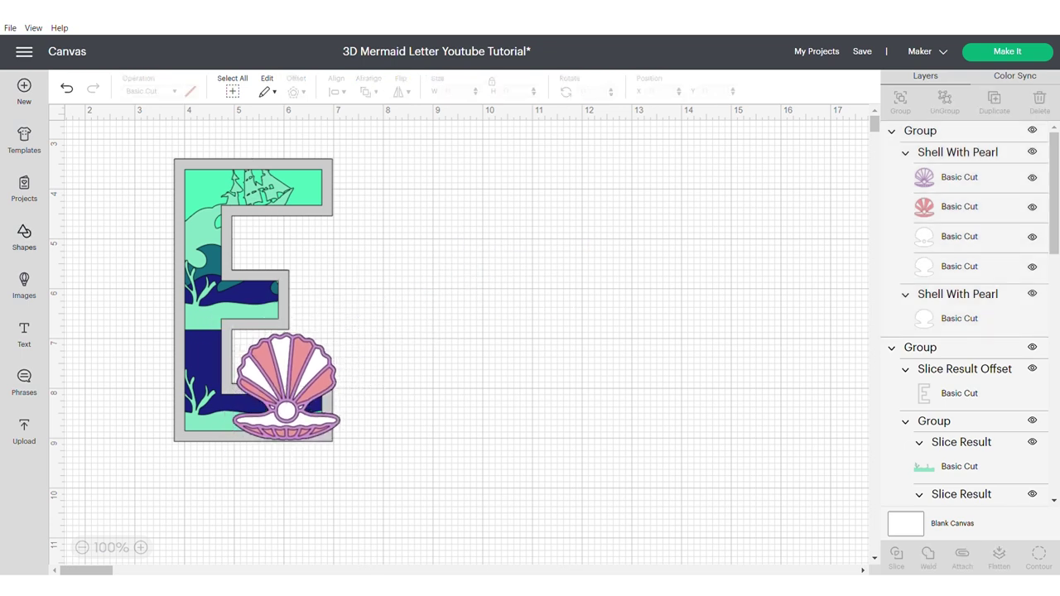
# Add a circle beside the letter and set its width to 1.6 in with proportions locked
pyautogui.click(24, 237)
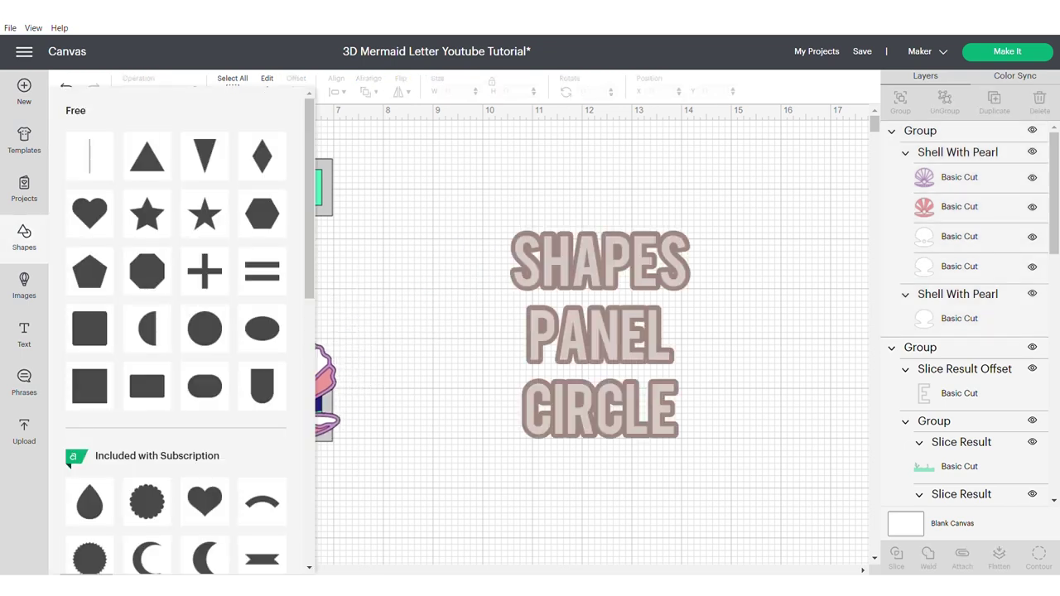
pyautogui.click(205, 328)
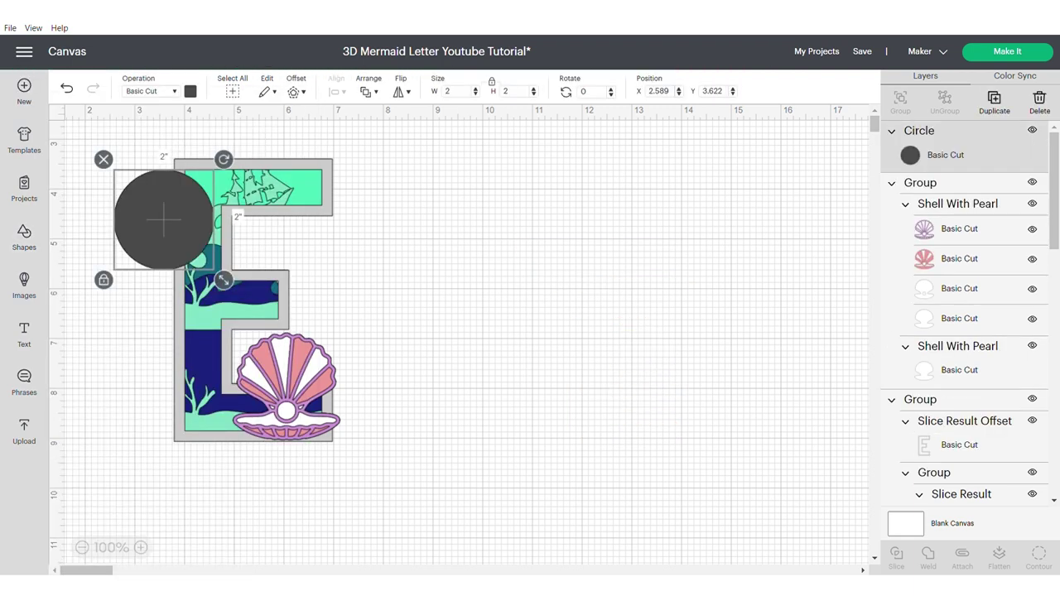
pyautogui.moveTo(164, 219); pyautogui.dragTo(497, 296)
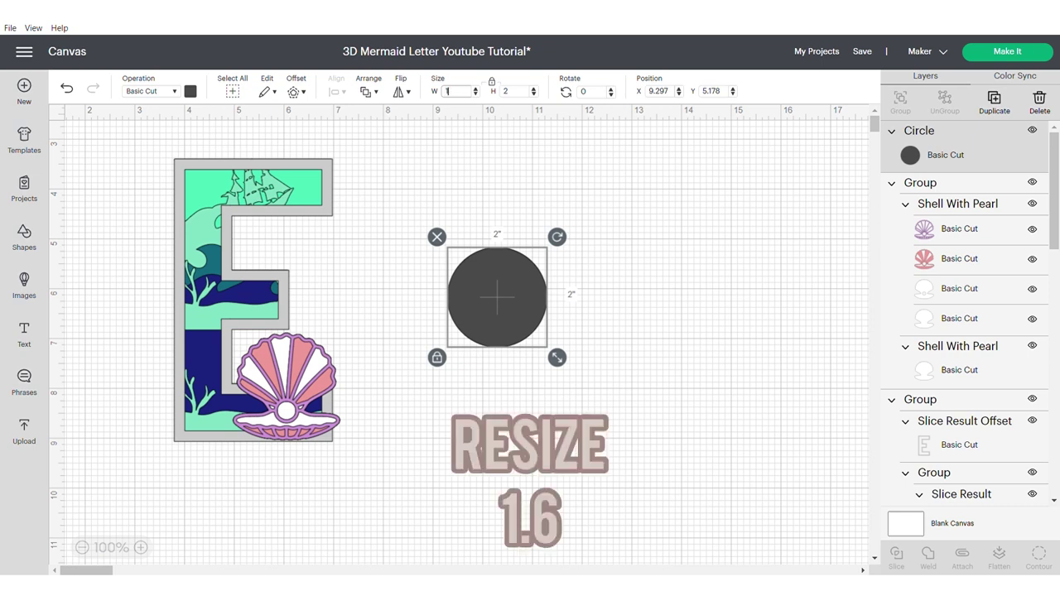
pyautogui.write('1.6')
pyautogui.press('Return')
# Change the circle's colour to the custom tan #eab369
pyautogui.click(190, 91)
pyautogui.click(308, 261)
pyautogui.click(263, 280)
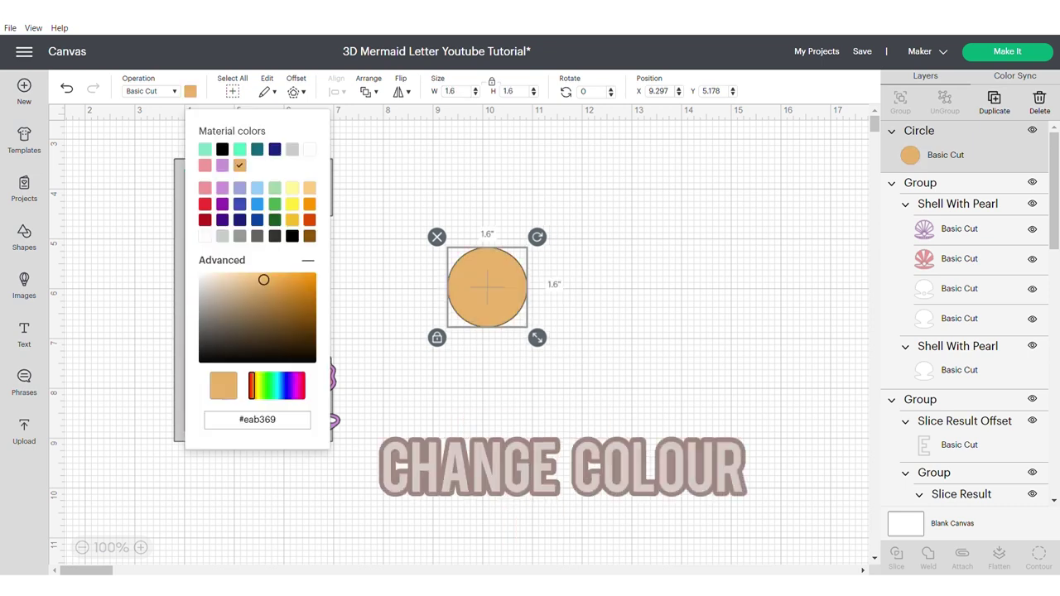
# Duplicate the tan circle, place the copy beside it and set the copy's width to 1.75 in
pyautogui.rightClick(471, 290)
pyautogui.click(506, 229)
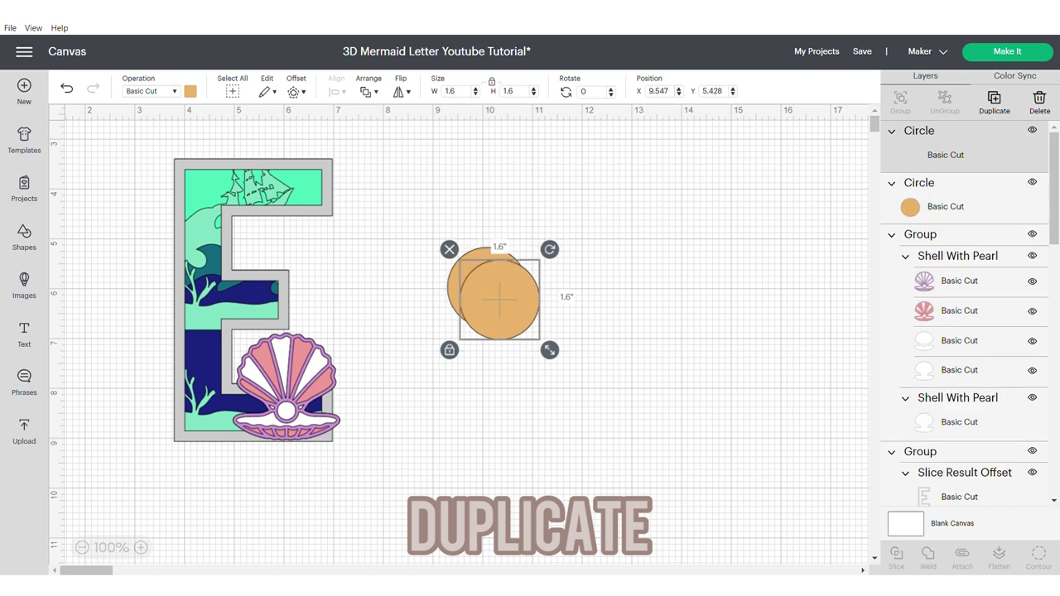
pyautogui.moveTo(499, 300); pyautogui.dragTo(589, 285)
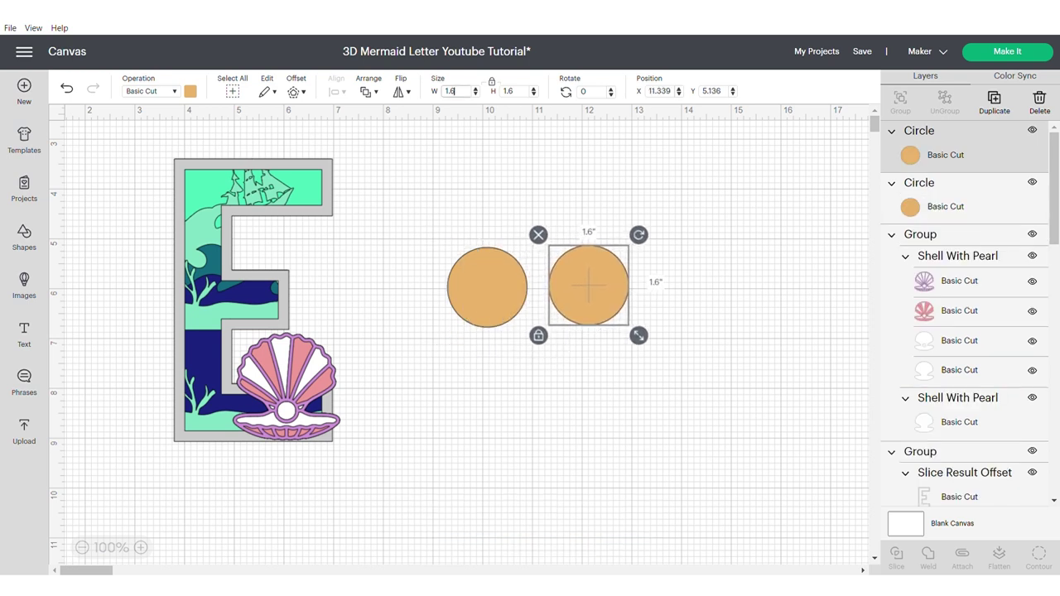
pyautogui.press('BackSpace')
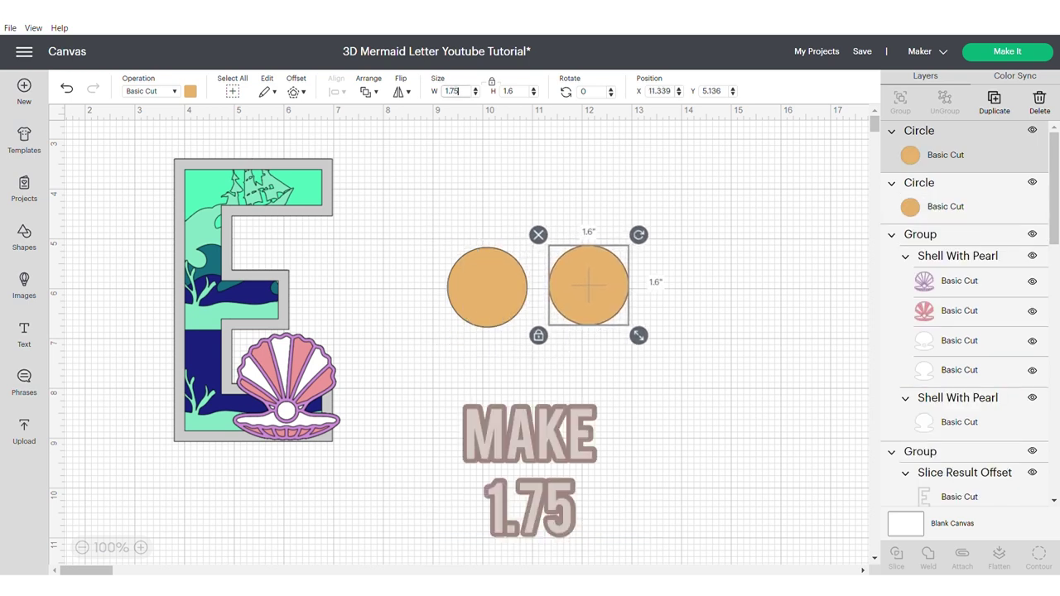
pyautogui.press('Return')
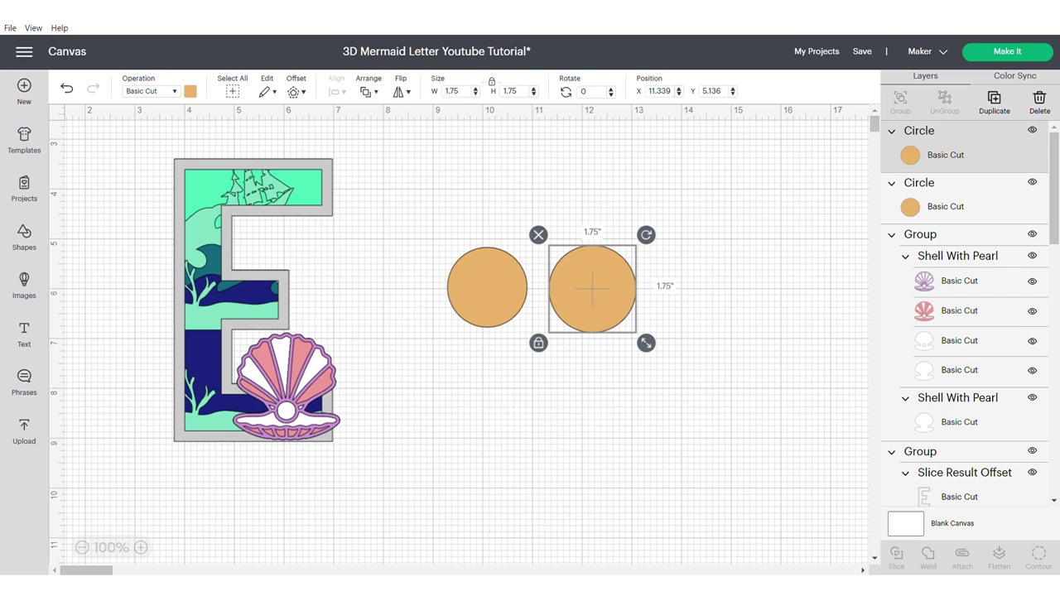
# Slice a centred duplicate of the 1.6 in circle out of the 1.75 in circle and delete the leftover disc, keeping the ring
pyautogui.click(487, 287)
pyautogui.rightClick(487, 287)
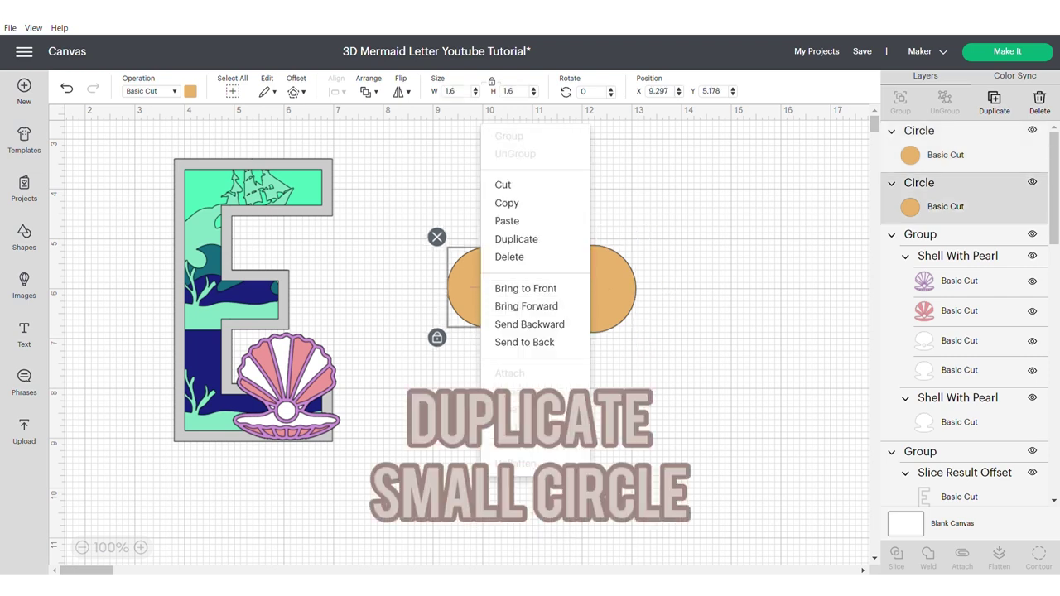
pyautogui.click(512, 239)
pyautogui.moveTo(499, 298); pyautogui.dragTo(592, 290)
pyautogui.click(369, 91)
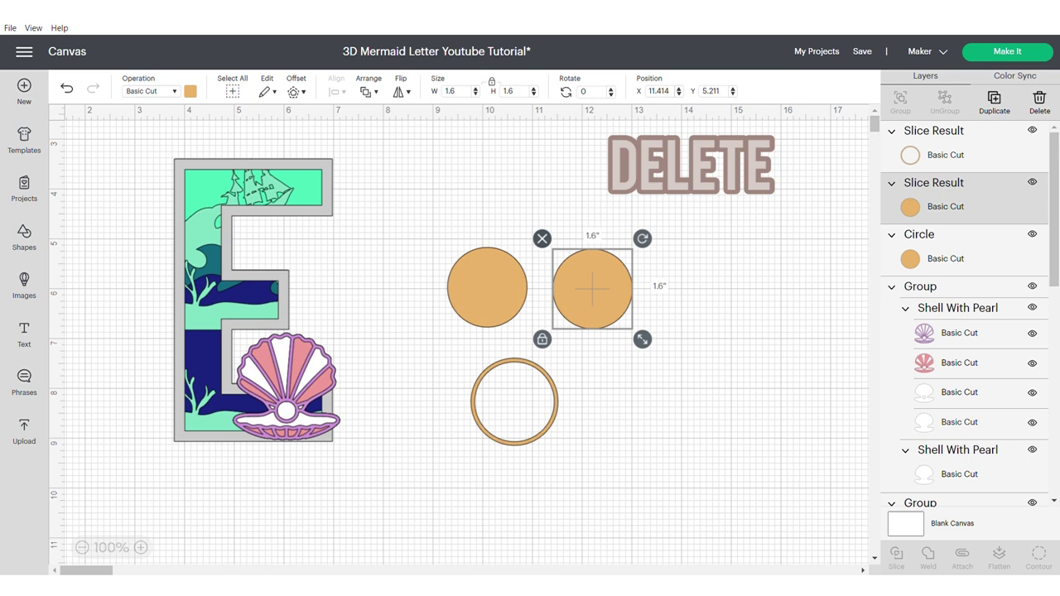
pyautogui.press('Delete')
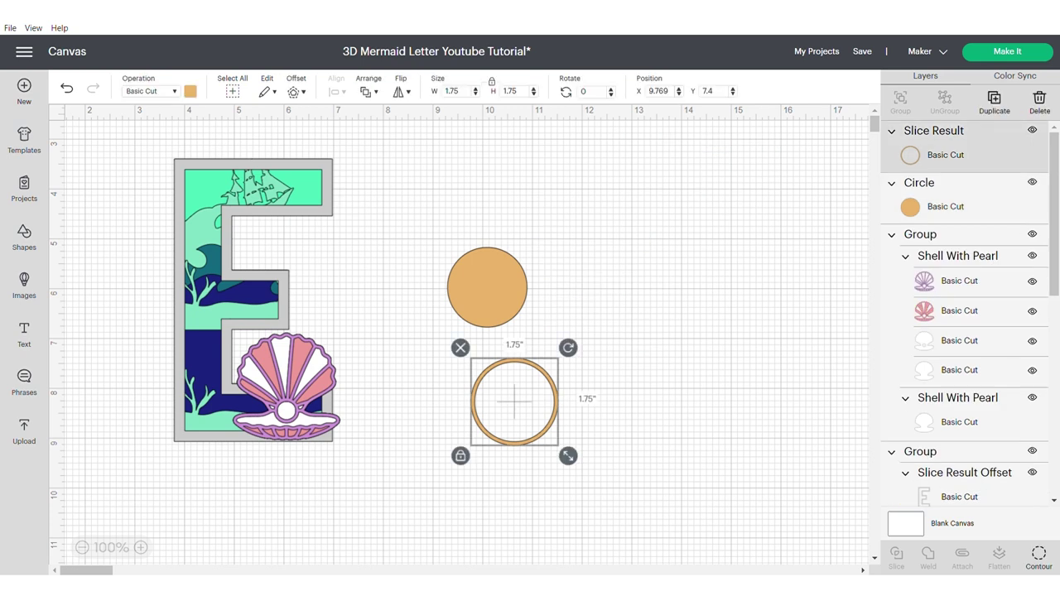
# Change the ring's colour to light grey and place the ring over the tan circle
pyautogui.click(190, 91)
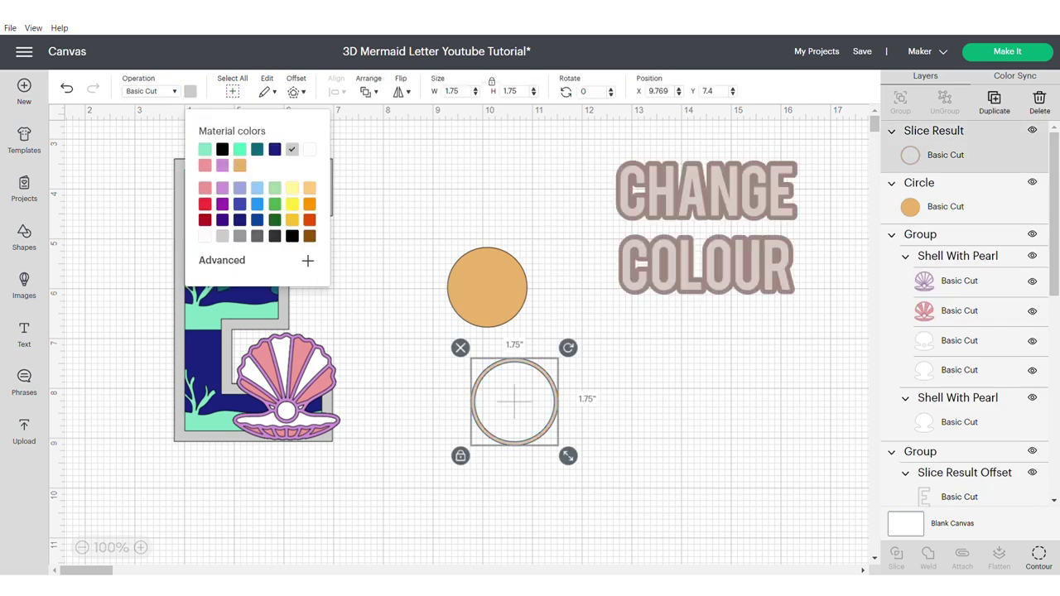
pyautogui.click(398, 331)
pyautogui.moveTo(474, 402); pyautogui.dragTo(447, 285)
# Centre the ring on the tan circle, group them and place the group over the shell
pyautogui.moveTo(414, 219); pyautogui.dragTo(572, 360)
pyautogui.click(337, 91)
pyautogui.click(376, 237)
pyautogui.hotkey('ctrl', 'g')
pyautogui.moveTo(487, 287); pyautogui.dragTo(287, 393)
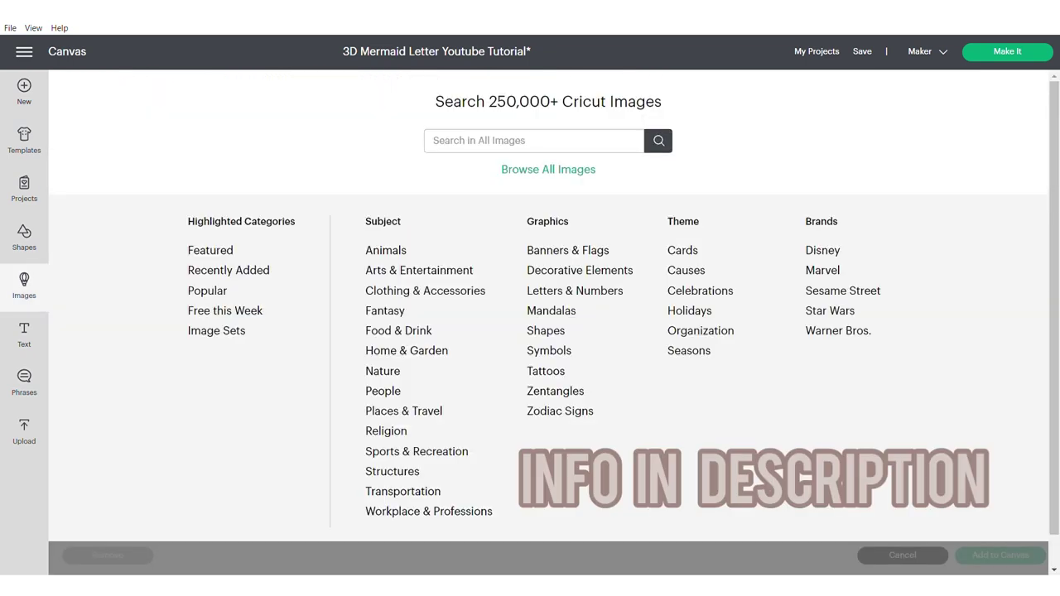
# Insert the Coral image, scale it to about 1.8 in wide and place it at the E's lower corner beside the shell
pyautogui.write('#')
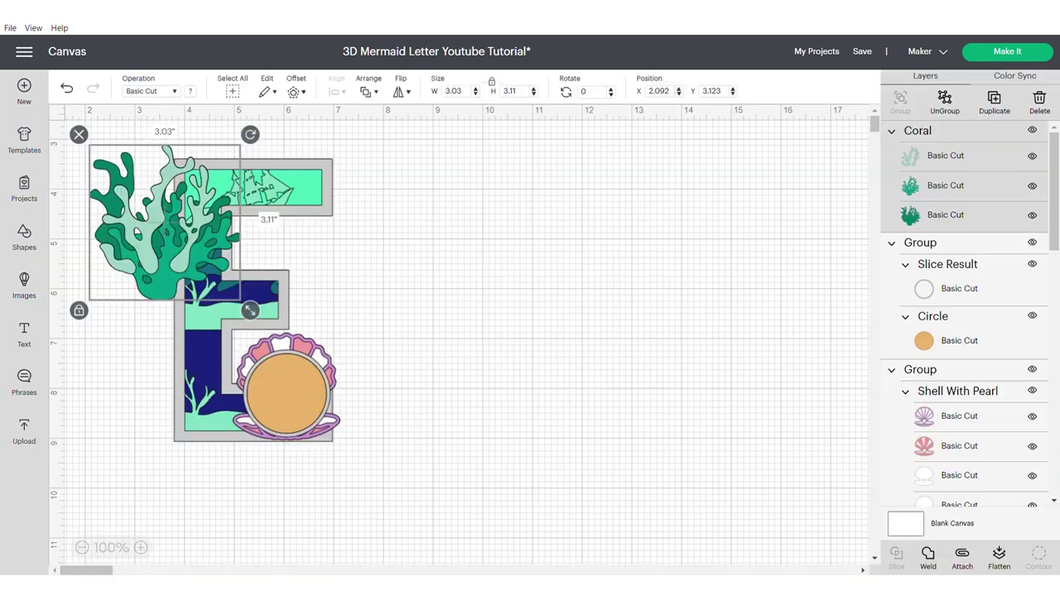
pyautogui.moveTo(166, 190); pyautogui.dragTo(551, 367)
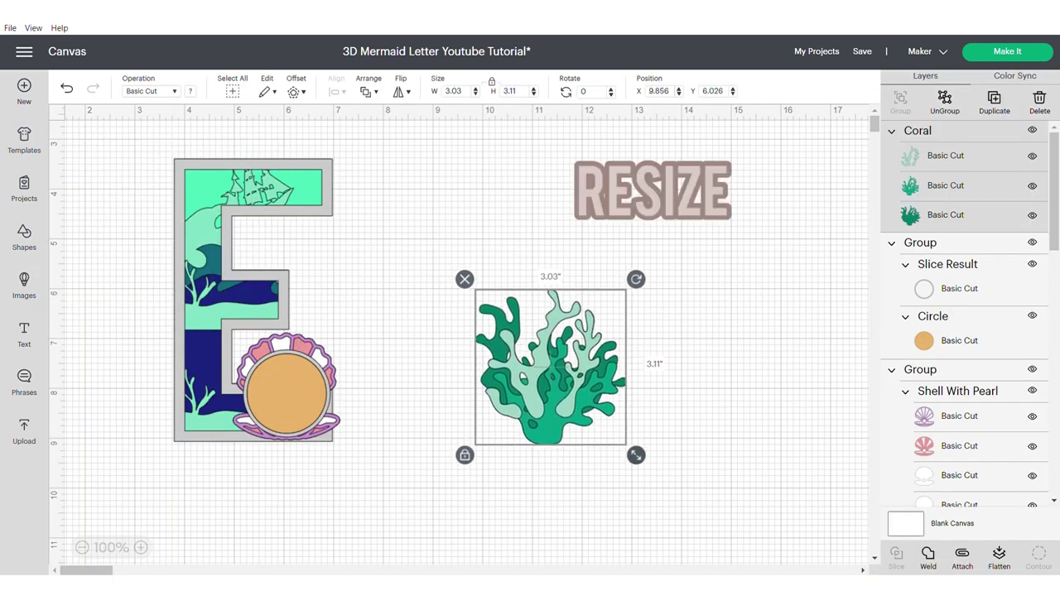
pyautogui.moveTo(636, 454); pyautogui.dragTo(596, 412)
pyautogui.moveTo(530, 356); pyautogui.dragTo(231, 394)
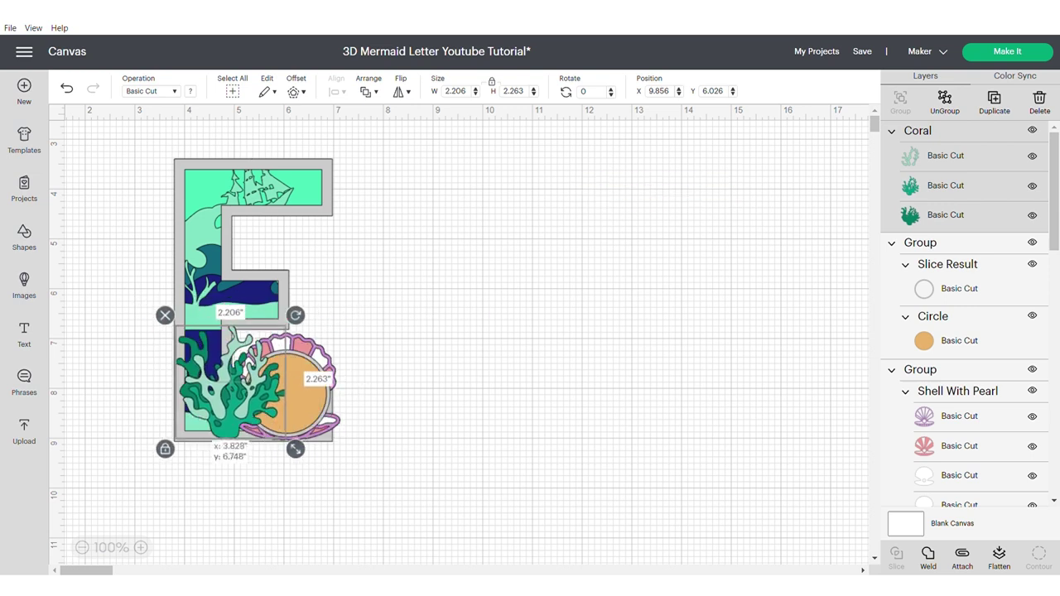
pyautogui.moveTo(297, 450); pyautogui.dragTo(278, 432)
pyautogui.moveTo(222, 377); pyautogui.dragTo(238, 389)
# Move the coral off the letter and recolour its layers pink, light blue and tan from front to back
pyautogui.moveTo(238, 390); pyautogui.dragTo(492, 354)
pyautogui.click(946, 156)
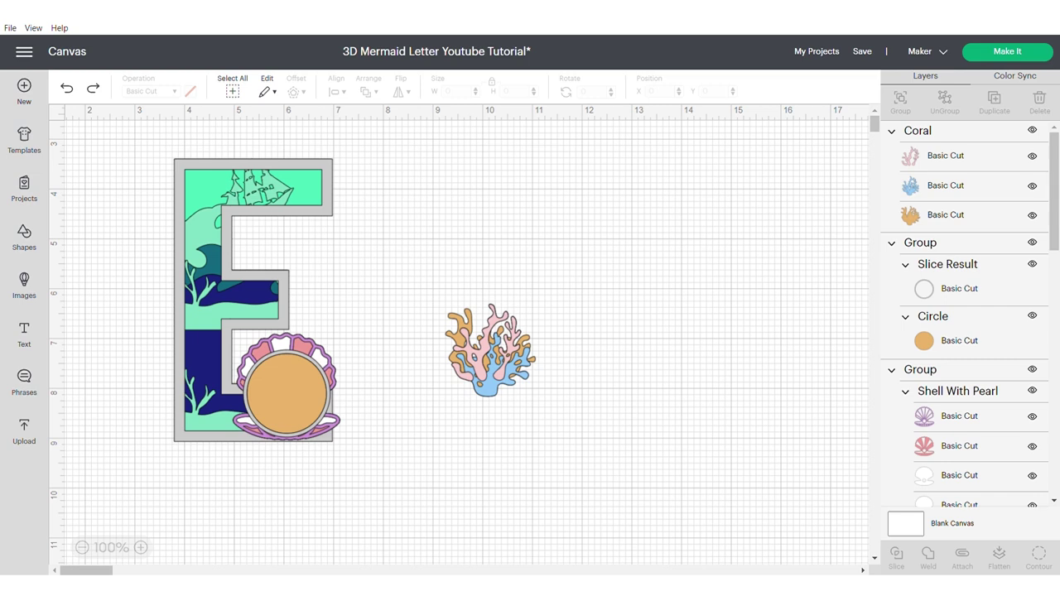
# Duplicate the coral's tan back layer, send the copy behind the coral and position it roughly in line
pyautogui.click(946, 216)
pyautogui.rightClick(946, 216)
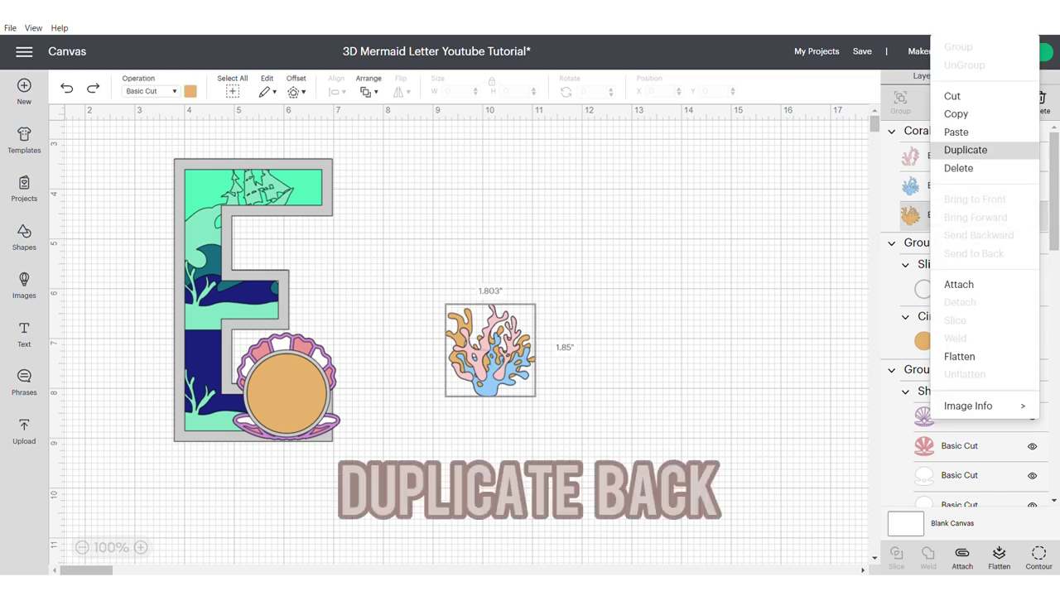
pyautogui.click(966, 149)
pyautogui.moveTo(497, 359); pyautogui.dragTo(486, 348)
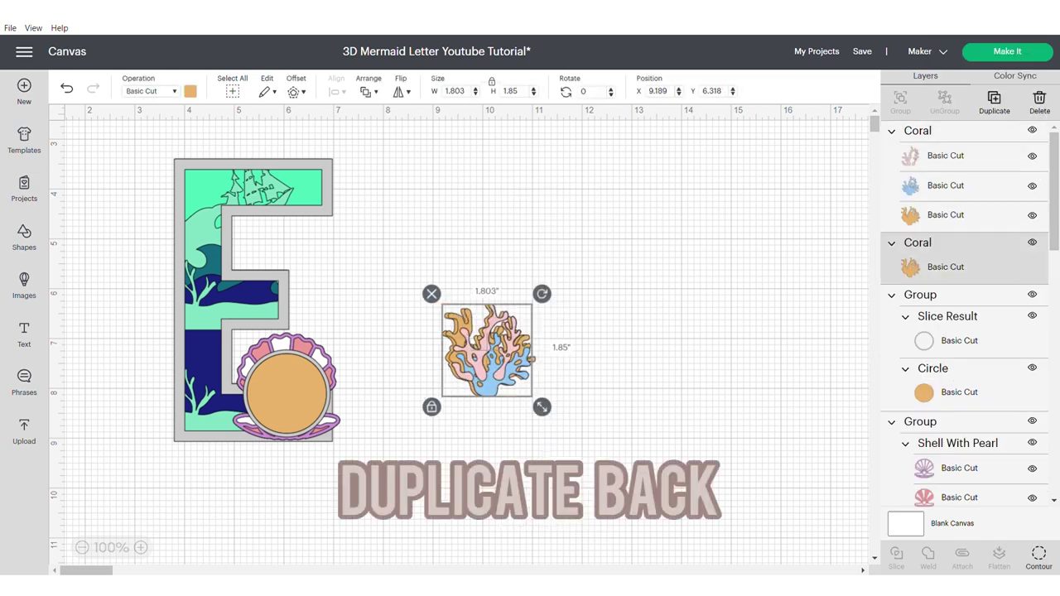
# Centre the three-layer coral and its tan back copy on each other and group them
pyautogui.moveTo(414, 278); pyautogui.dragTo(571, 422)
pyautogui.click(337, 91)
pyautogui.click(356, 240)
pyautogui.hotkey('ctrl', 'g')
# Duplicate the coral group and move one of the two to the empty canvas above the other
pyautogui.rightClick(489, 356)
pyautogui.click(509, 263)
pyautogui.moveTo(500, 361); pyautogui.dragTo(432, 195)
# Group the framed tan circle with the shell behind it
pyautogui.click(286, 395)
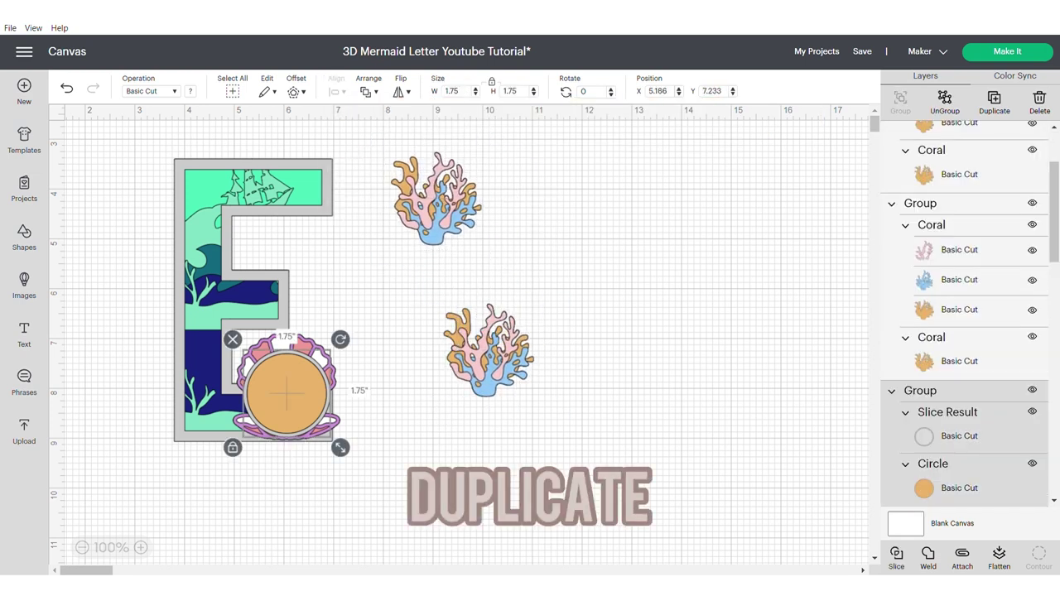
pyautogui.moveTo(340, 447); pyautogui.dragTo(349, 449)
pyautogui.hotkey('ctrl', 'g')
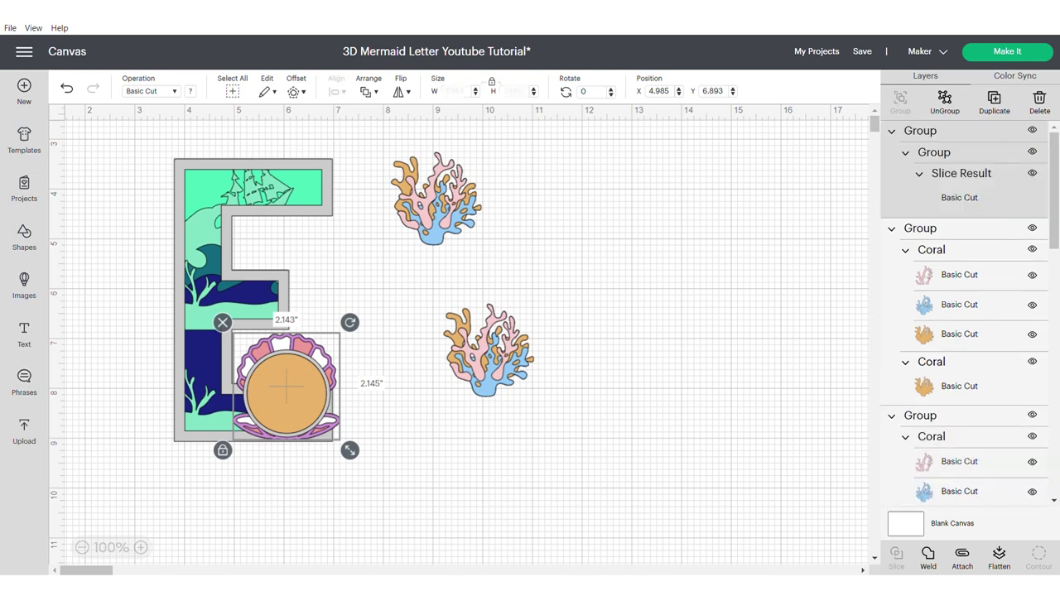
# Move the shell group off the letter and place one coral group over the E's lower corner
pyautogui.click(488, 352)
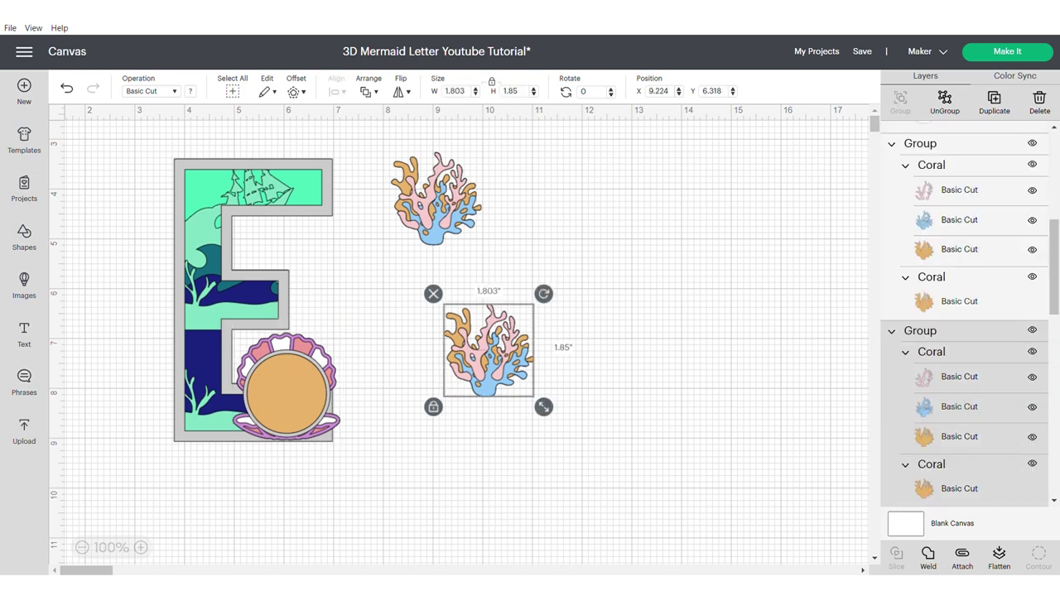
pyautogui.moveTo(287, 394); pyautogui.dragTo(480, 498)
pyautogui.moveTo(488, 352); pyautogui.dragTo(245, 396)
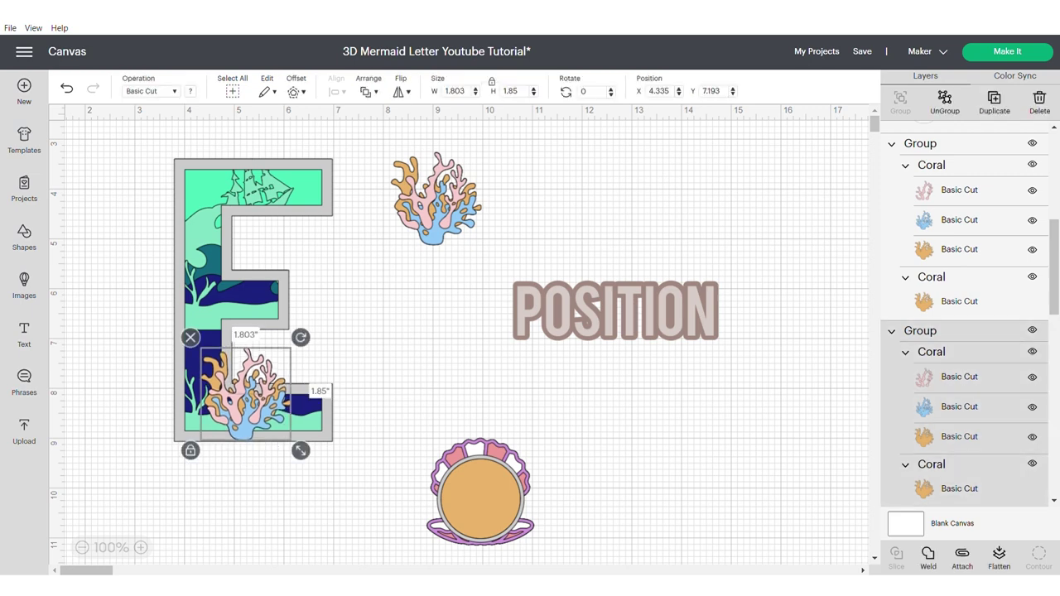
# Bring the shell group in front of the coral and place it back on the E's lower arm, overlapping the coral
pyautogui.scroll(-10, 965, 331)
pyautogui.scroll(15, 965, 332)
pyautogui.scroll(-7, 964, 331)
pyautogui.scroll(1, 964, 332)
pyautogui.click(920, 130)
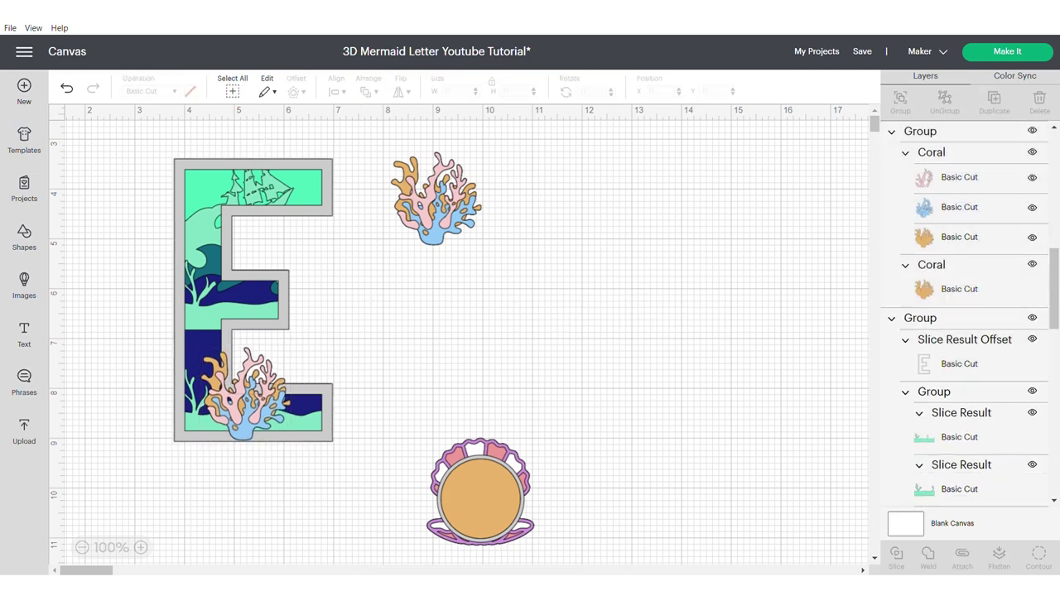
pyautogui.click(920, 130)
pyautogui.scroll(7, 964, 331)
pyautogui.click(481, 499)
pyautogui.click(369, 91)
pyautogui.moveTo(480, 492); pyautogui.dragTo(288, 390)
pyautogui.click(218, 399)
pyautogui.click(430, 372)
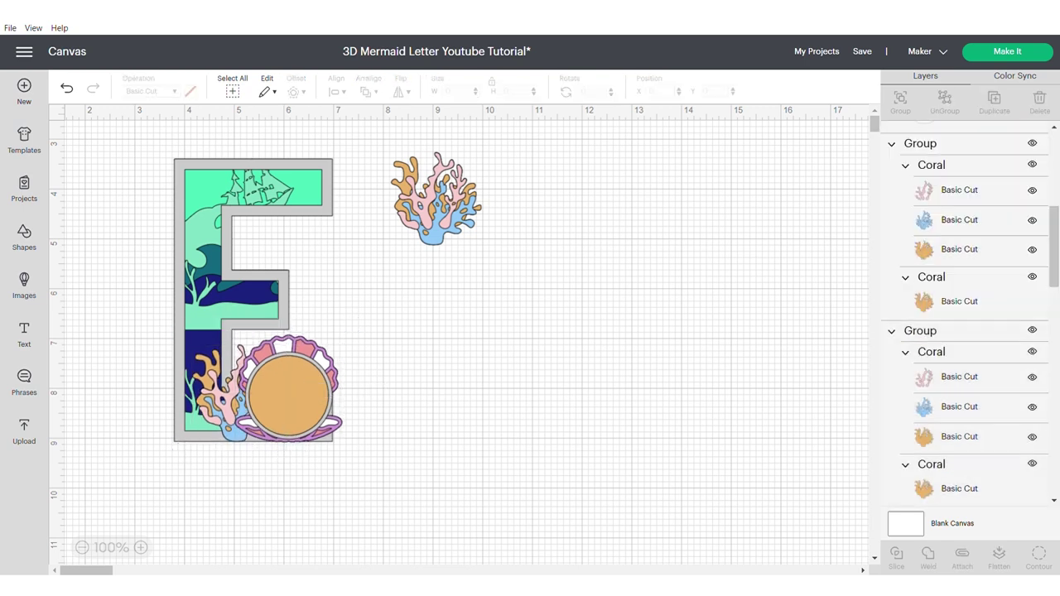
# Adjust the coral's position beside the shell and move the letter with its shell and coral slightly down the canvas
pyautogui.click(288, 396)
pyautogui.keyDown('shift'); pyautogui.click(218, 399); pyautogui.keyUp('shift')
pyautogui.hotkey('ctrl', 'z')
pyautogui.click(288, 396)
pyautogui.click(219, 400)
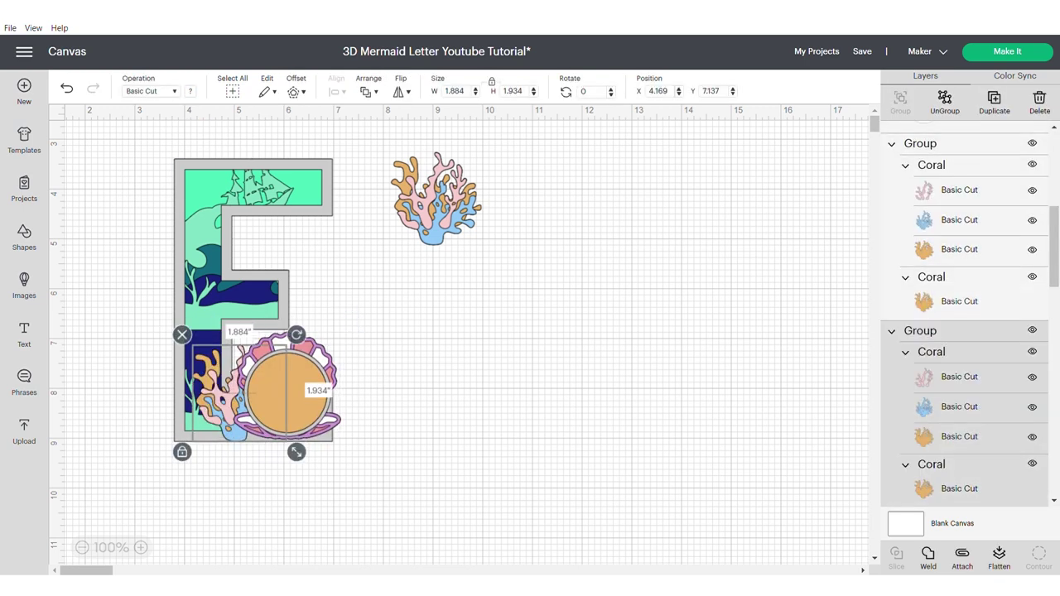
pyautogui.moveTo(219, 399); pyautogui.dragTo(218, 397)
pyautogui.moveTo(288, 396); pyautogui.dragTo(293, 439)
pyautogui.click(430, 373)
pyautogui.hotkey('ctrl', 'a')
pyautogui.click(497, 373)
# Place the second coral over the end of the E's upper arm, and slightly resize and nudge the lower coral
pyautogui.moveTo(443, 246); pyautogui.dragTo(307, 215)
pyautogui.click(497, 372)
pyautogui.click(224, 434)
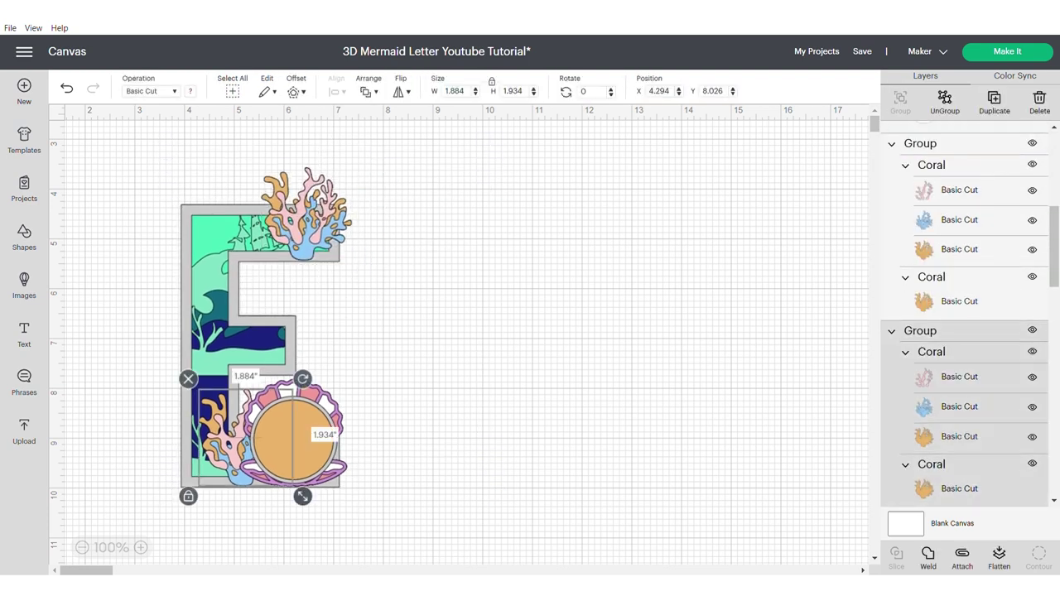
pyautogui.moveTo(303, 497); pyautogui.dragTo(306, 500)
pyautogui.moveTo(224, 435); pyautogui.dragTo(219, 430)
pyautogui.click(497, 373)
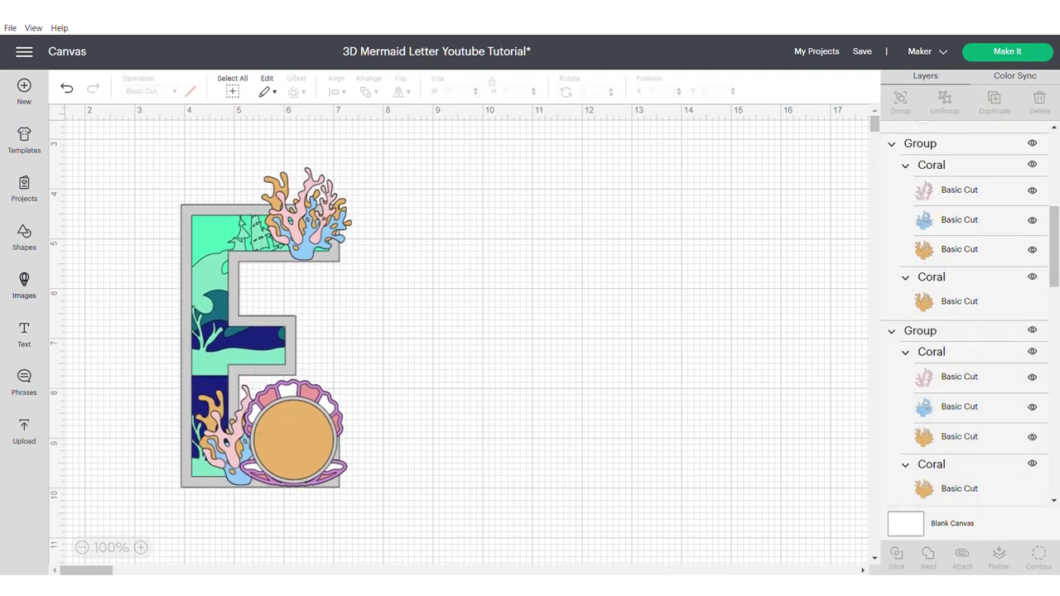
# Insert the Mermaid Tails image on the empty canvas beside the letter and hide the layer of its right-hand tail
pyautogui.click(24, 285)
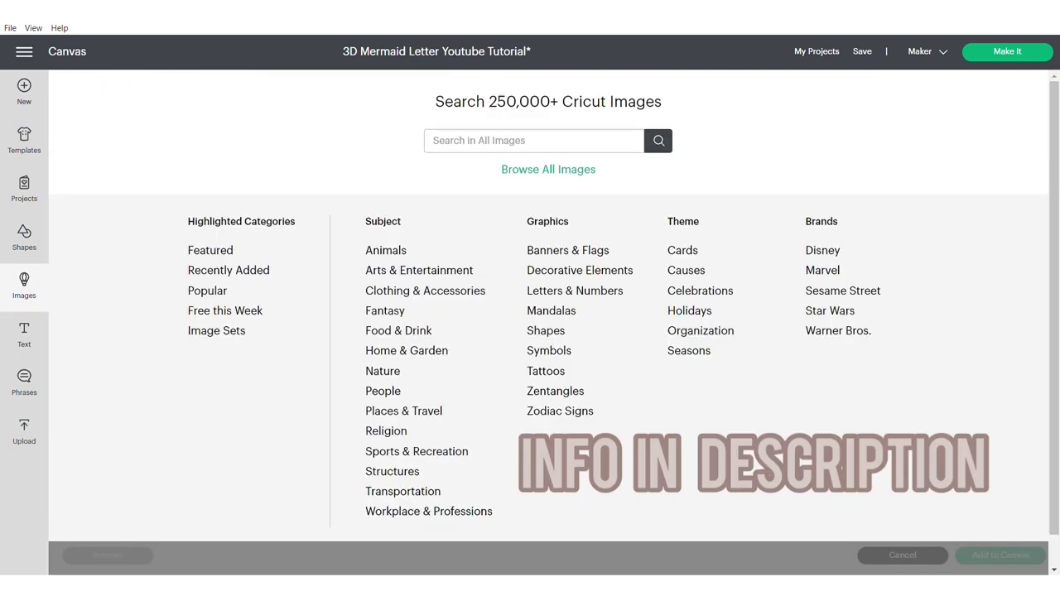
pyautogui.write('f25a')
pyautogui.press('Return')
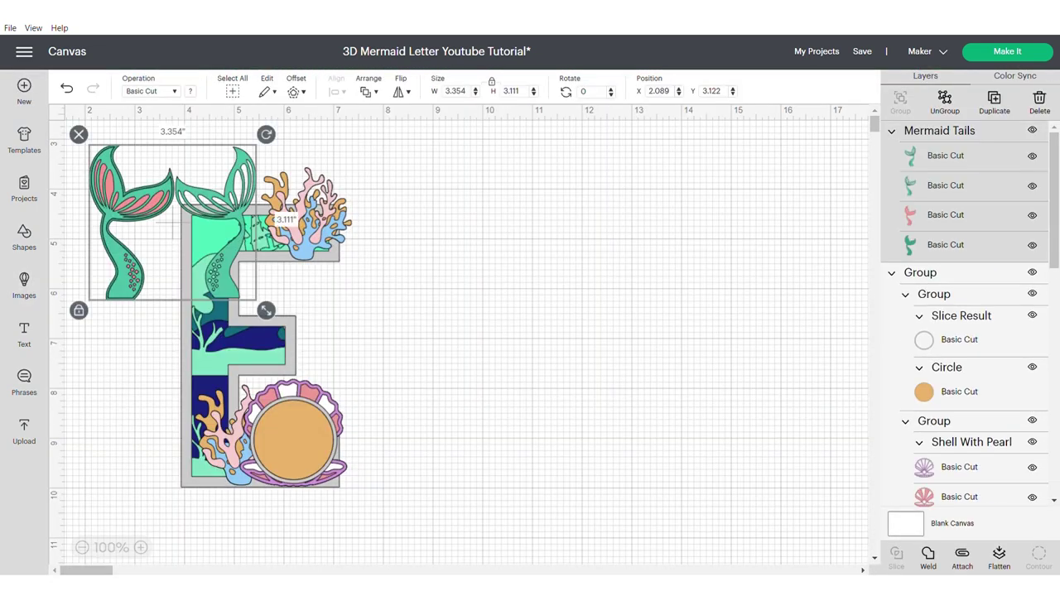
pyautogui.moveTo(173, 222); pyautogui.dragTo(650, 328)
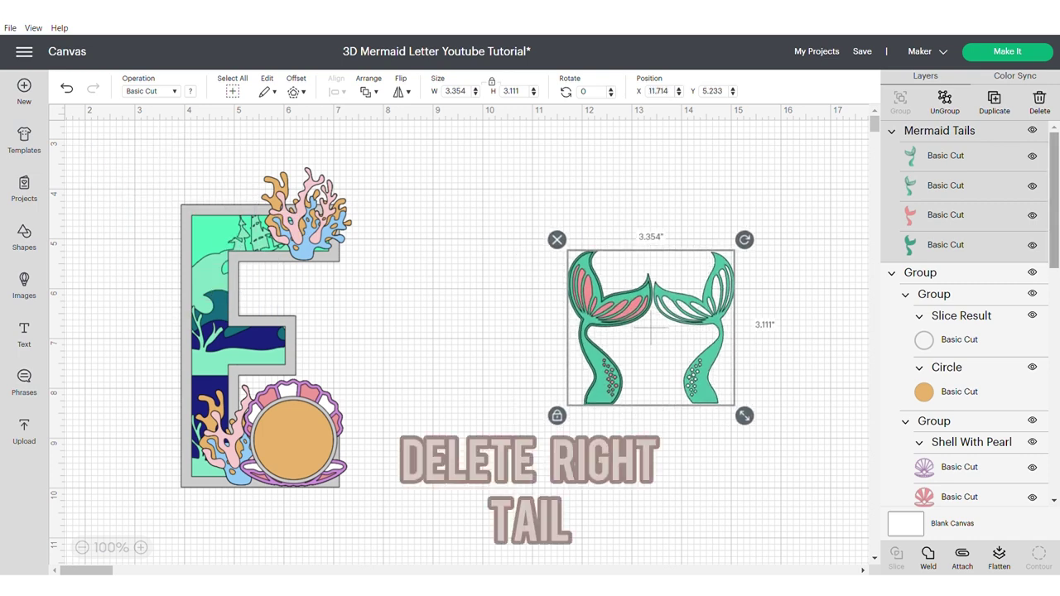
pyautogui.click(1032, 155)
pyautogui.click(609, 332)
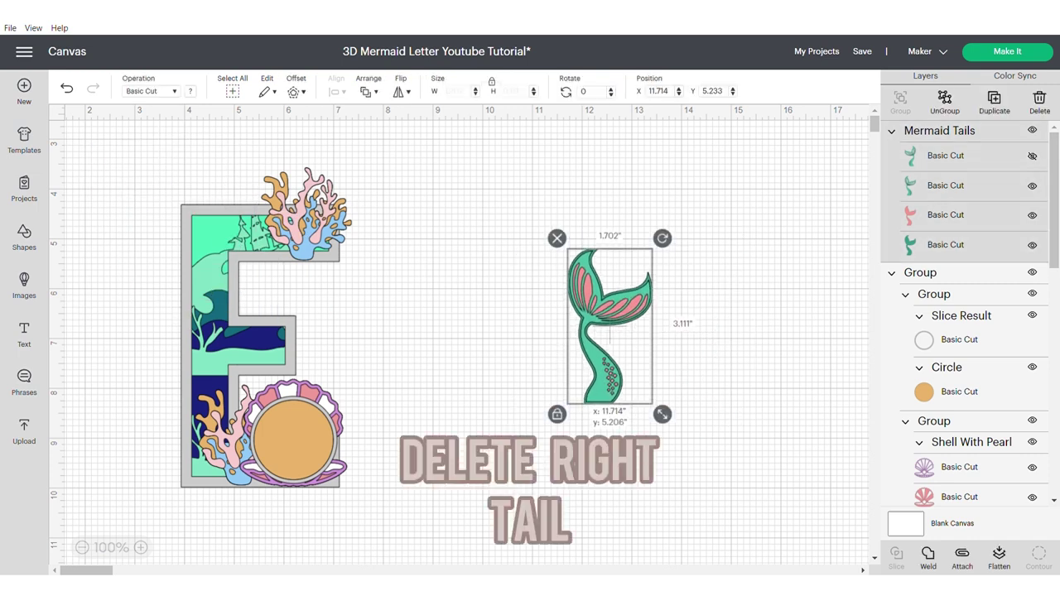
# Place the tail over the E's upper left corner, scale it to about 2 in wide and tilt it about 6° counterclockwise
pyautogui.moveTo(609, 332); pyautogui.dragTo(196, 217)
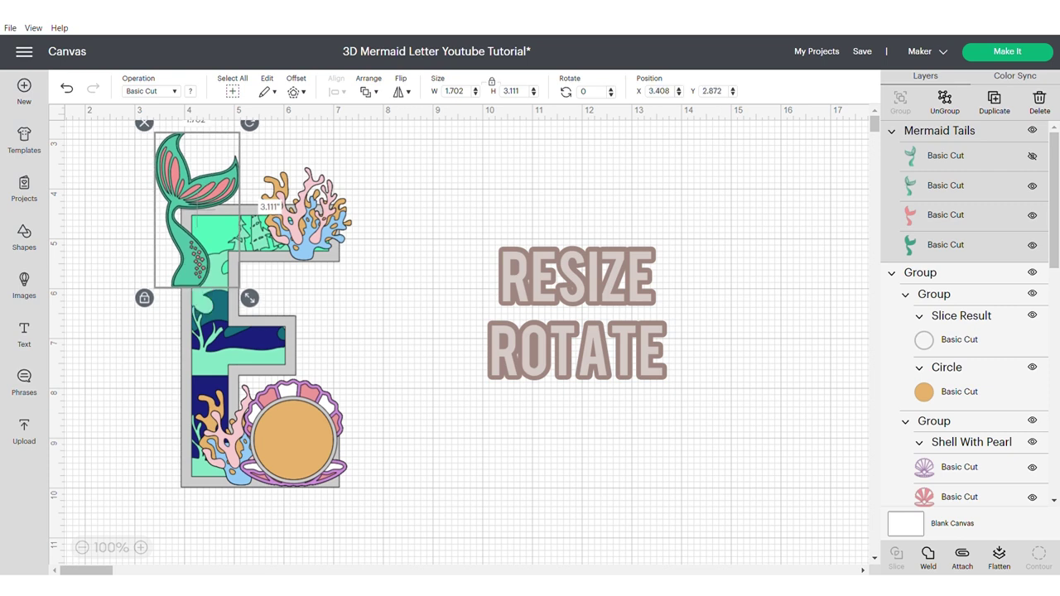
pyautogui.moveTo(249, 298); pyautogui.dragTo(253, 303)
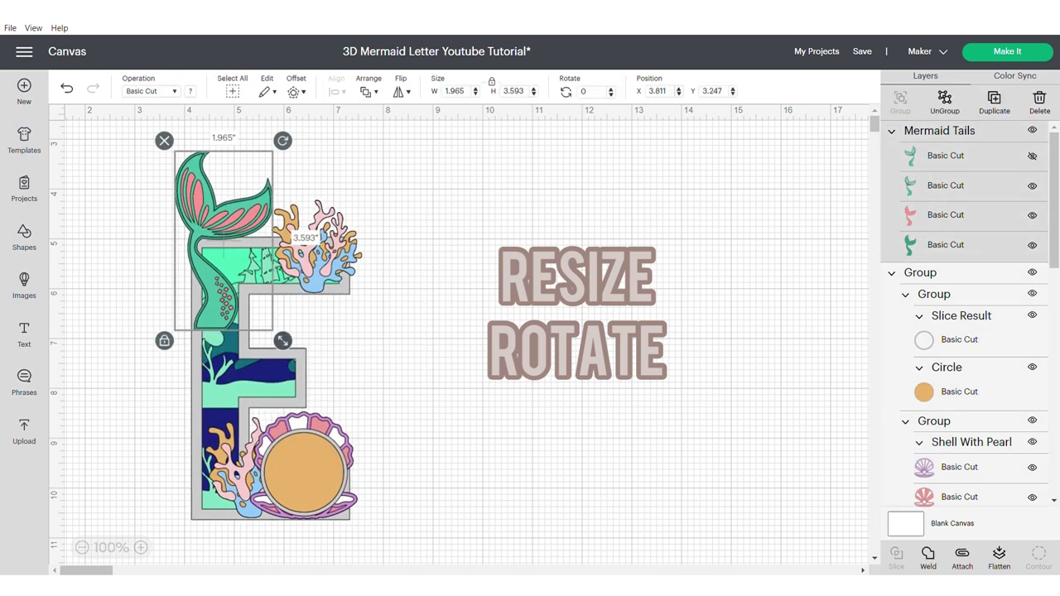
pyautogui.moveTo(279, 143); pyautogui.dragTo(267, 137)
# Recolour the tail's front layer light purple and its back layer purple
pyautogui.doubleClick(202, 239)
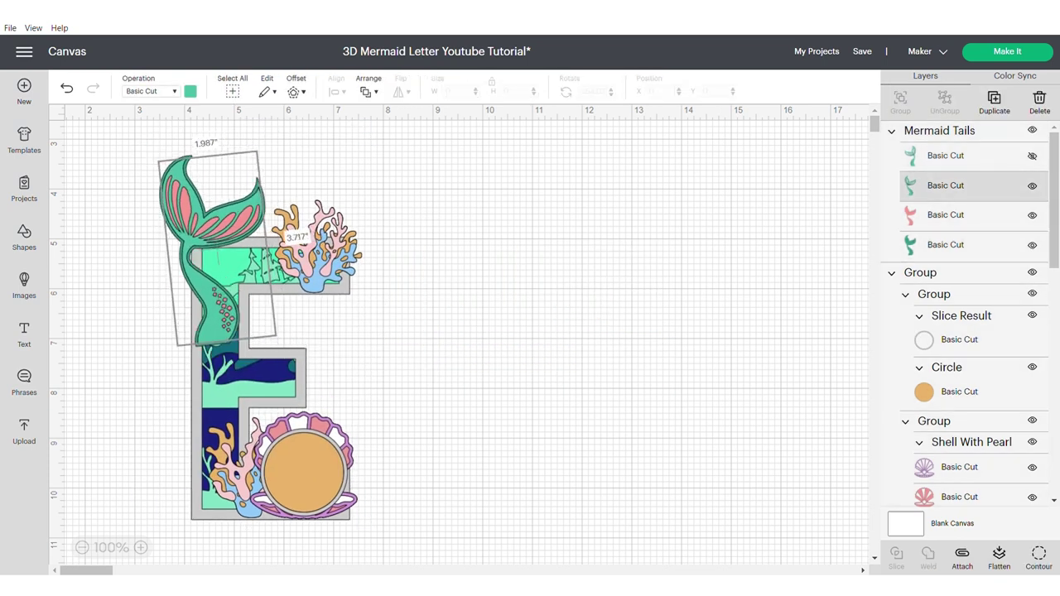
pyautogui.click(191, 91)
pyautogui.click(308, 261)
pyautogui.click(220, 289)
pyautogui.click(946, 215)
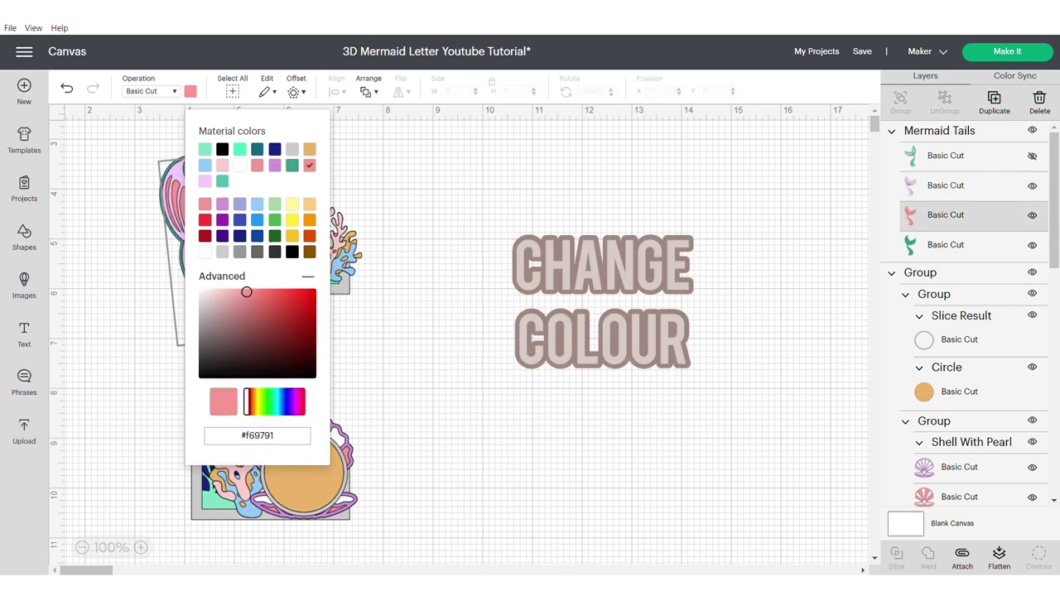
pyautogui.click(946, 245)
pyautogui.click(275, 165)
pyautogui.click(464, 207)
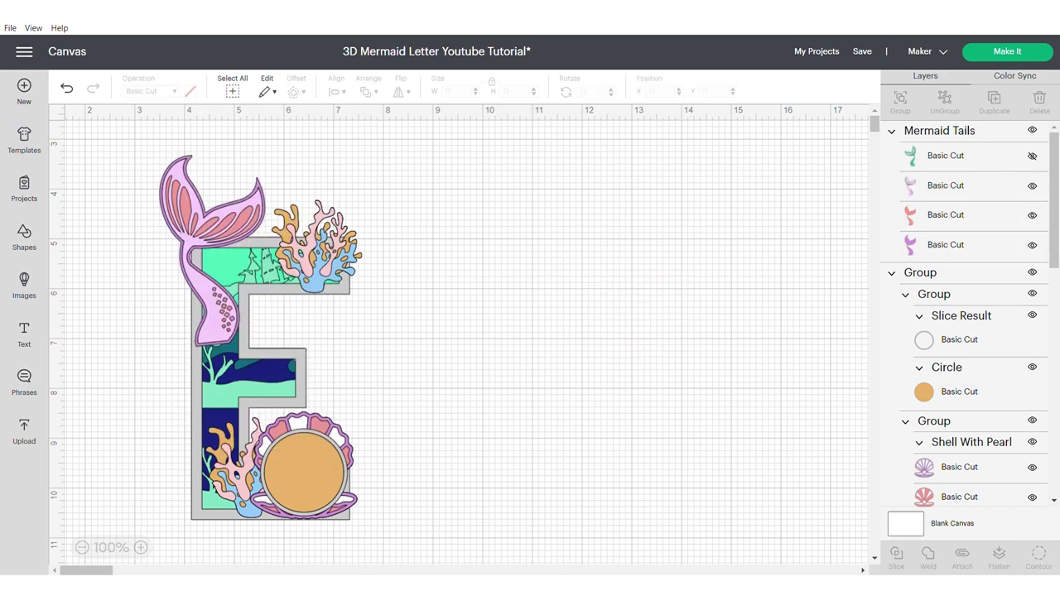
# Duplicate the tail's purple back layer, move the tail off the letter and send the copy behind it
pyautogui.click(945, 245)
pyautogui.rightClick(927, 245)
pyautogui.click(949, 178)
pyautogui.moveTo(207, 231); pyautogui.dragTo(536, 257)
pyautogui.click(540, 249)
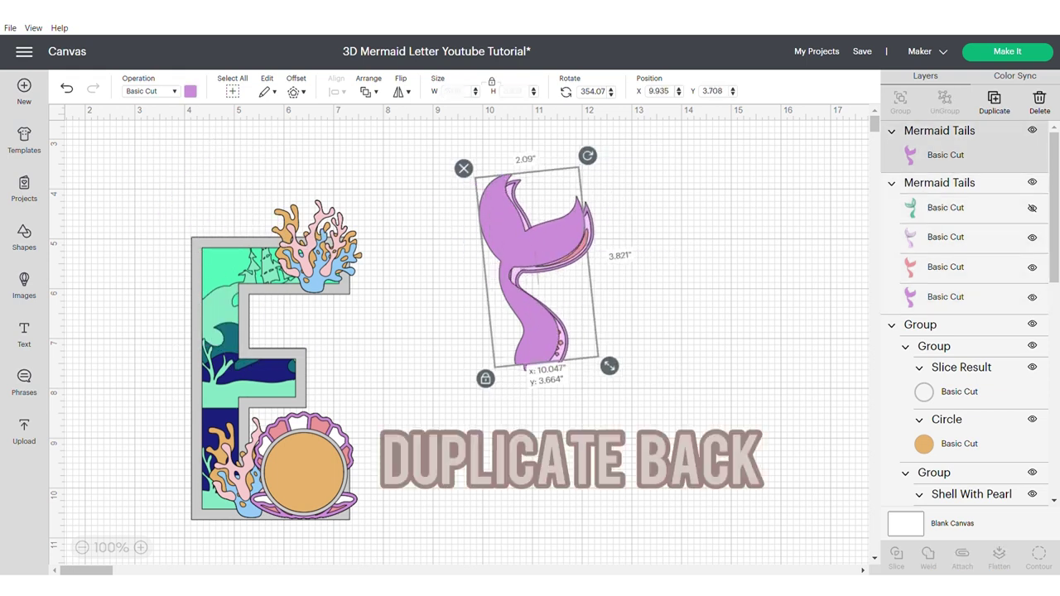
pyautogui.rightClick(540, 249)
pyautogui.click(588, 265)
# Centre the tail on its back copy, group them and place the group over the E's upper left corner
pyautogui.moveTo(451, 149); pyautogui.dragTo(633, 396)
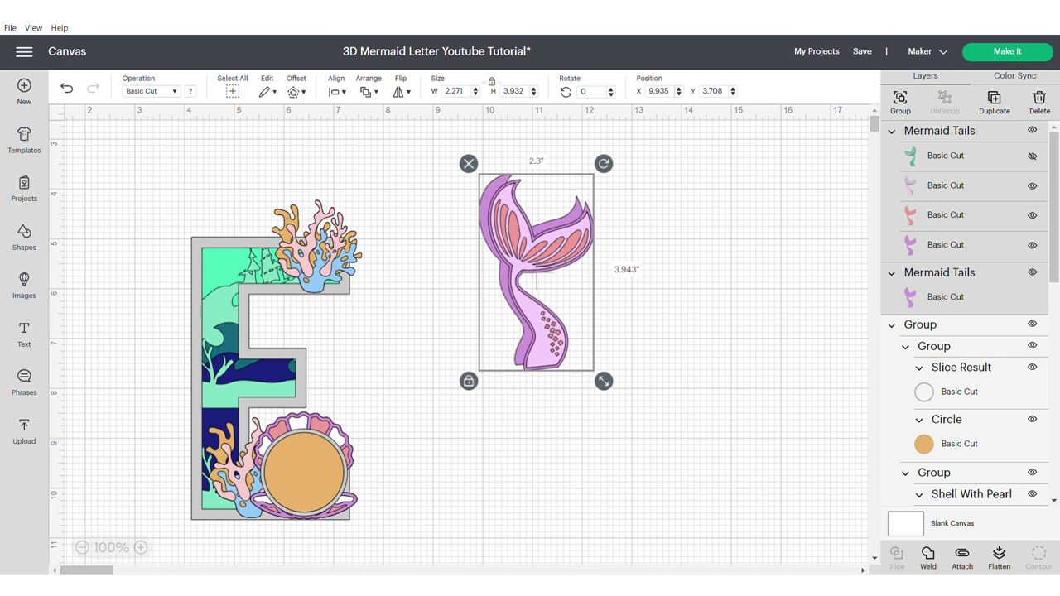
pyautogui.click(335, 91)
pyautogui.click(362, 238)
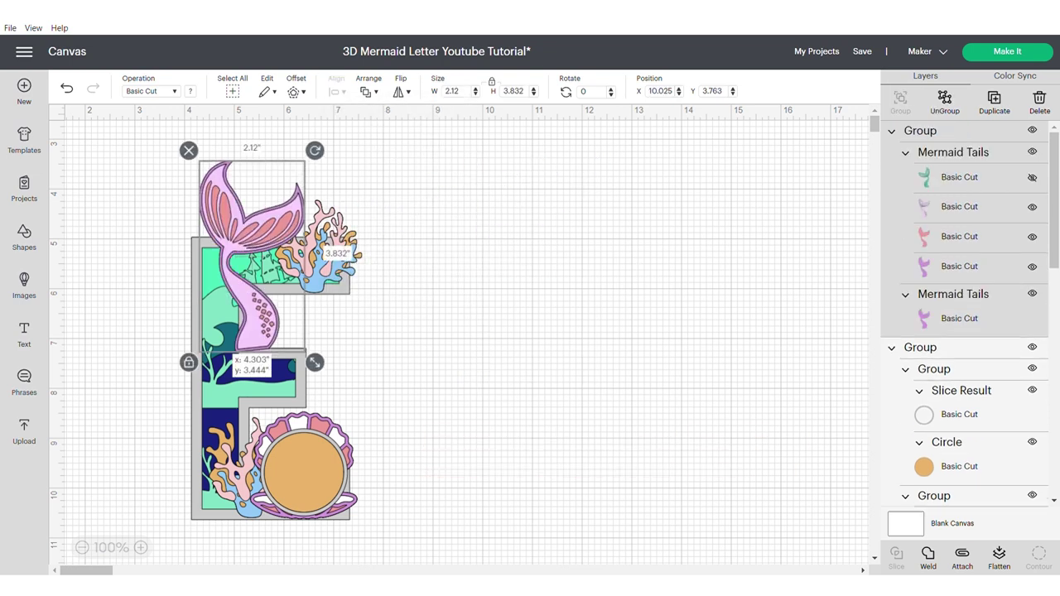
pyautogui.moveTo(251, 253); pyautogui.dragTo(218, 250)
pyautogui.press('Escape')
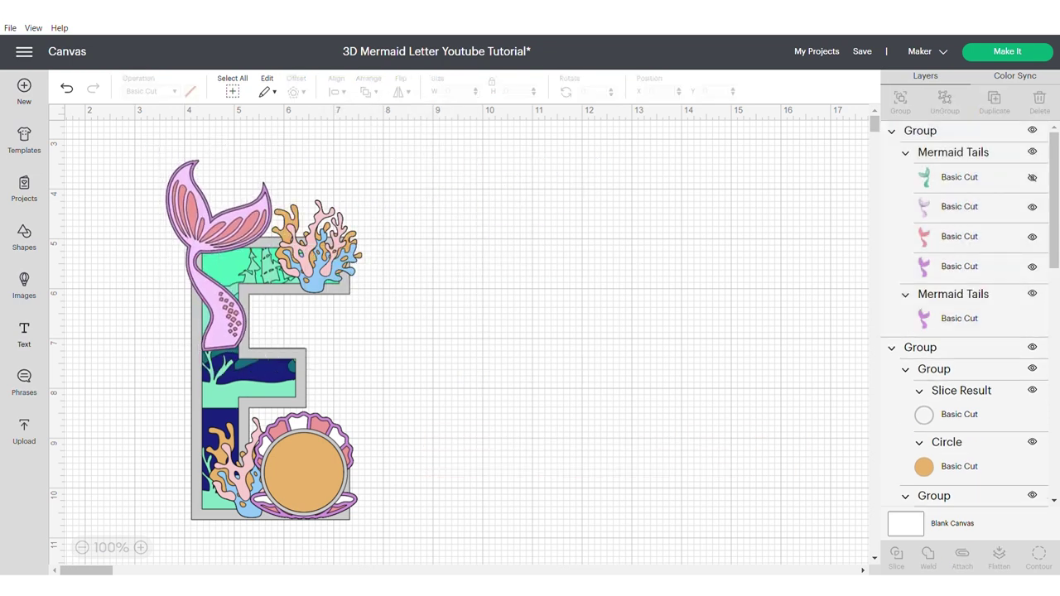
# Insert the Bubble Bath image and move it to the empty canvas beside the letter
pyautogui.click(24, 285)
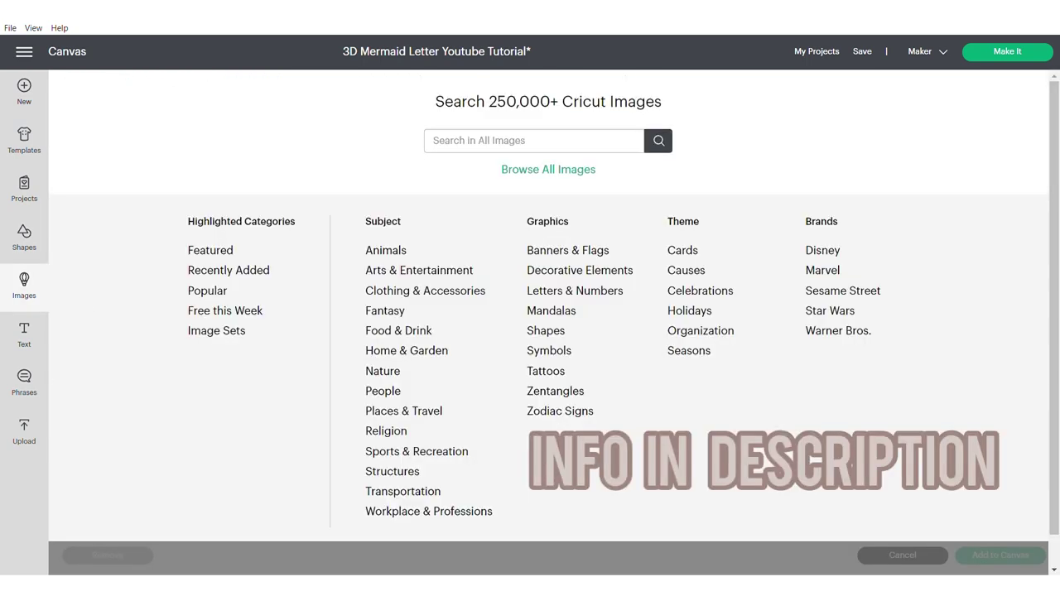
pyautogui.press('Return')
pyautogui.press('BackSpace')
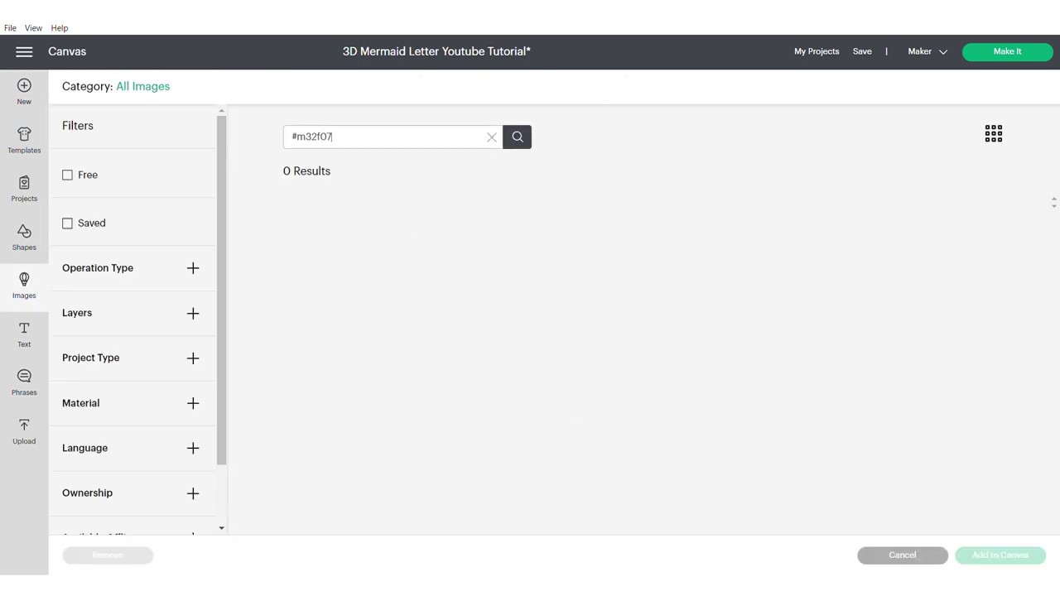
pyautogui.write('ath')
pyautogui.press('Return')
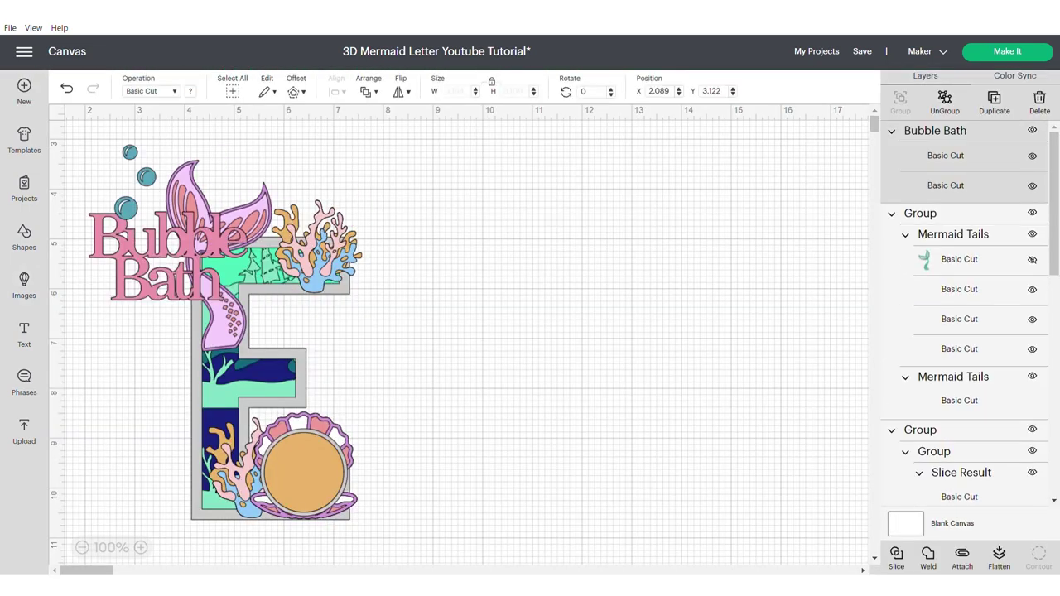
pyautogui.moveTo(177, 281); pyautogui.dragTo(530, 385)
pyautogui.moveTo(530, 302); pyautogui.dragTo(530, 301)
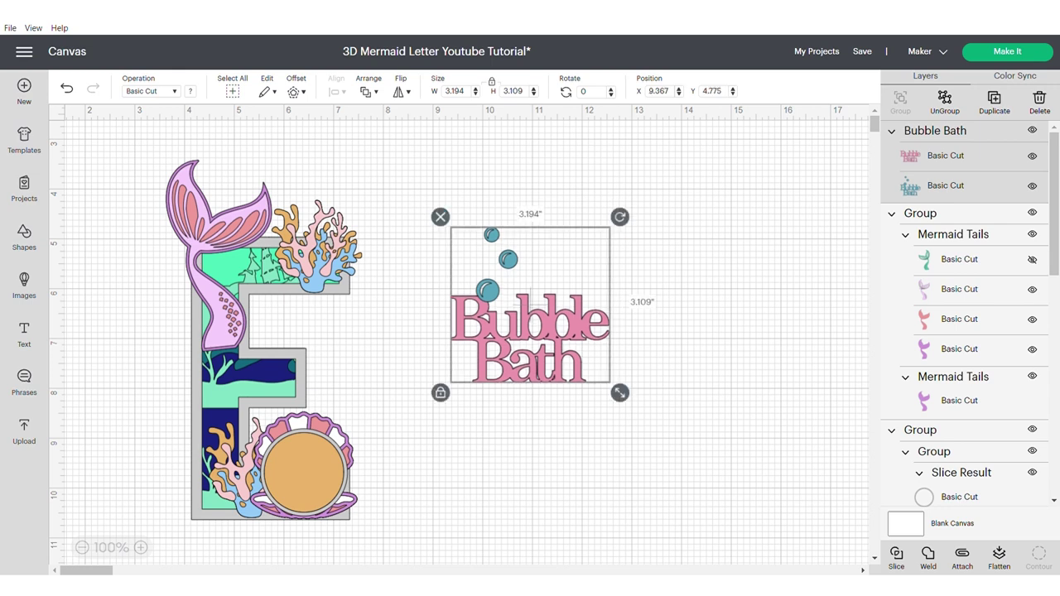
pyautogui.rightClick(928, 158)
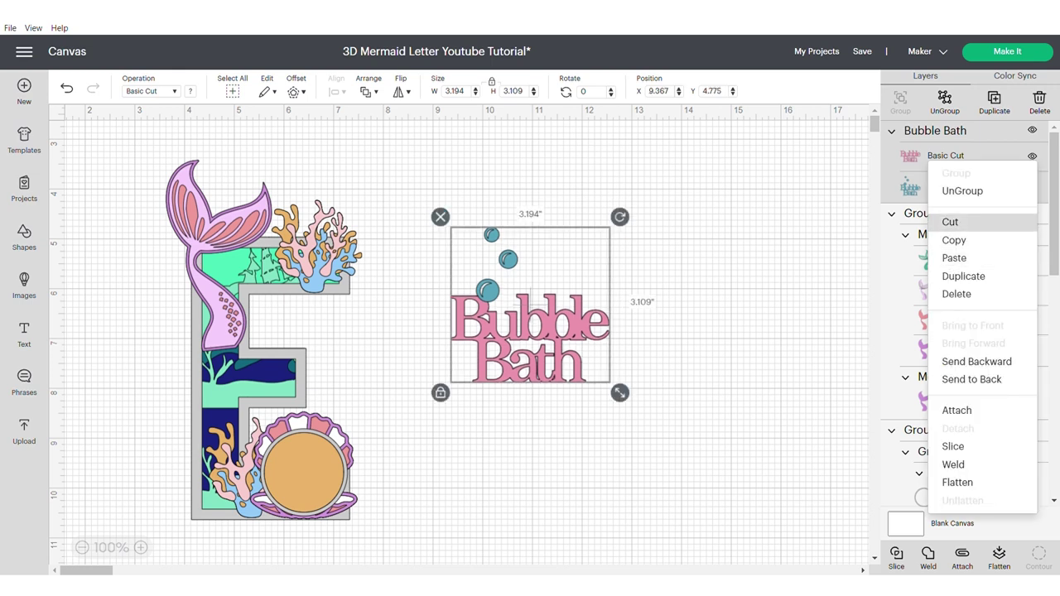
pyautogui.click(950, 222)
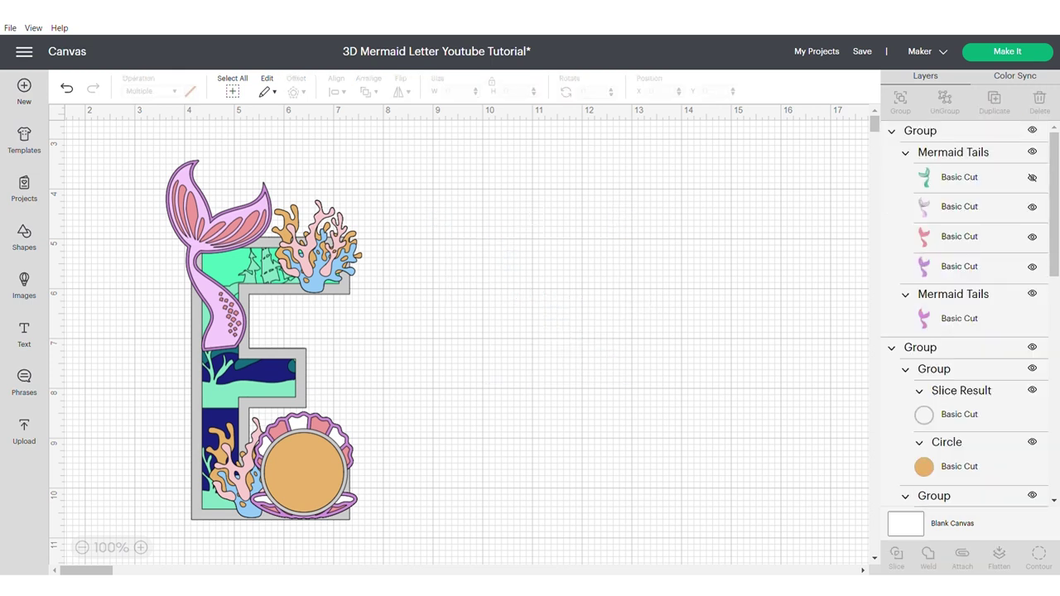
pyautogui.hotkey('ctrl', 'z')
# Remove the pink text layer from the Bubble Bath image and enlarge the remaining teal layer to about 5 in wide
pyautogui.click(949, 157)
pyautogui.rightClick(949, 158)
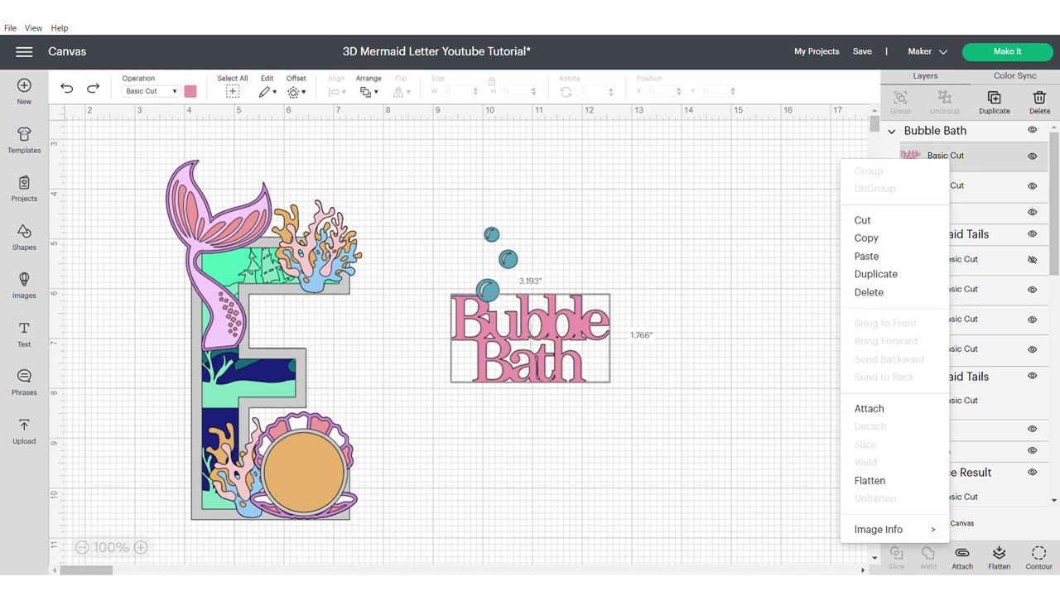
pyautogui.click(861, 220)
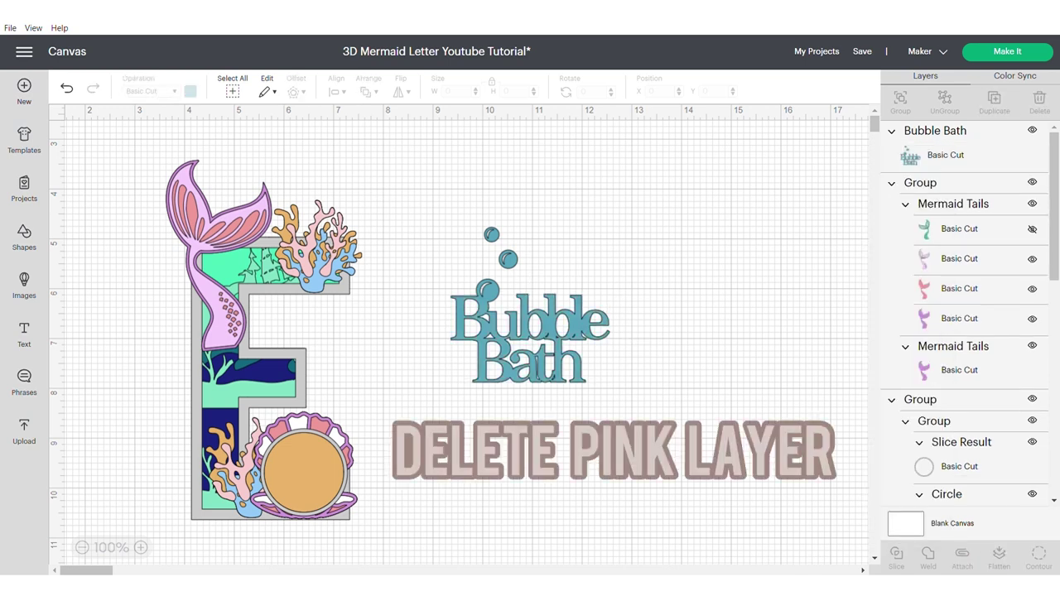
pyautogui.moveTo(530, 319); pyautogui.dragTo(516, 289)
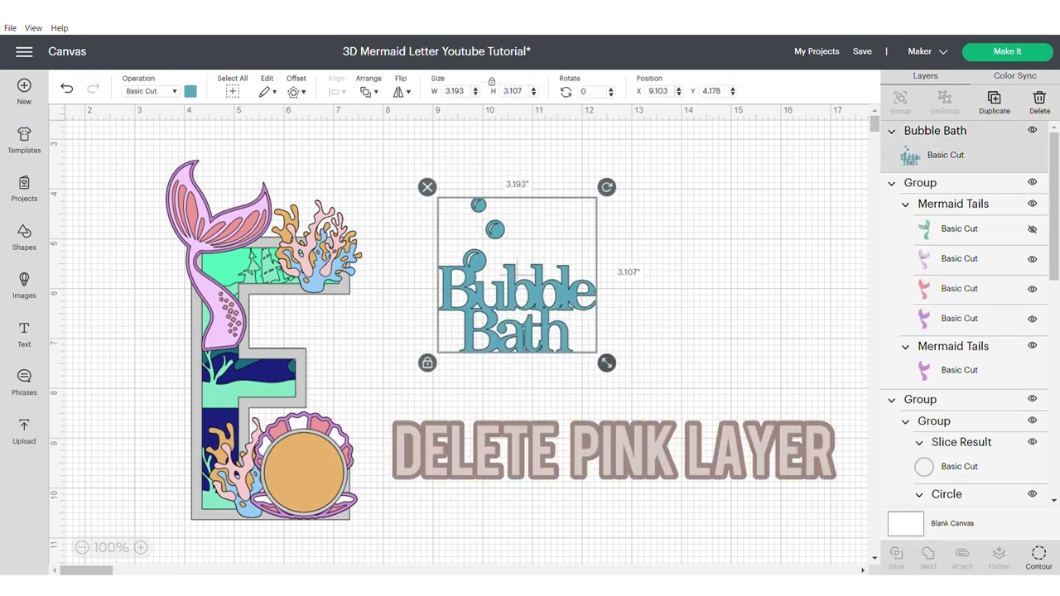
pyautogui.moveTo(606, 363); pyautogui.dragTo(710, 472)
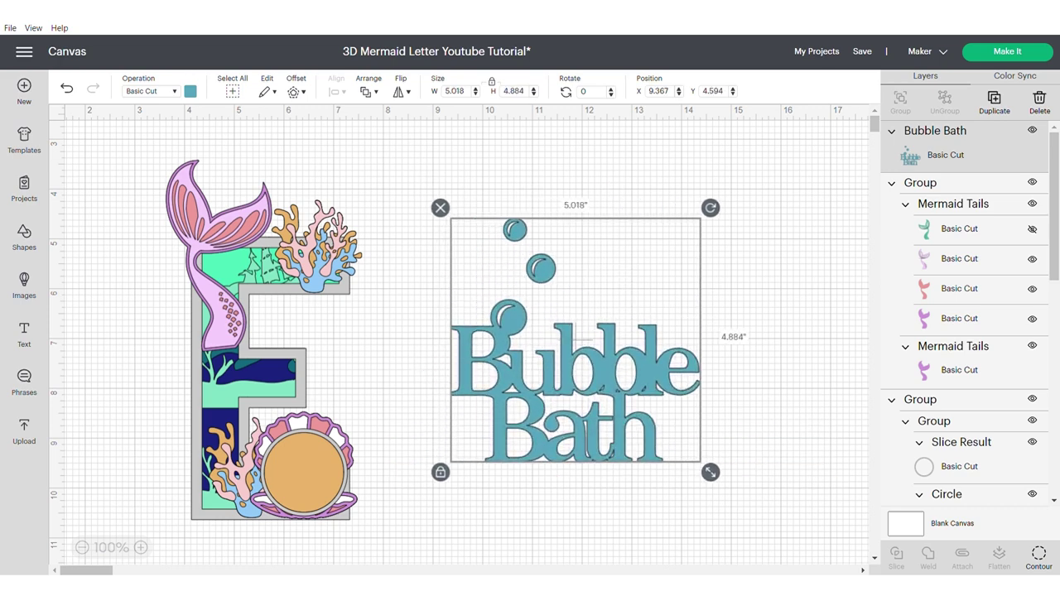
# Contour the teal Bubble Bath layer so that only its uppermost bubble is left
pyautogui.click(766, 414)
pyautogui.click(572, 364)
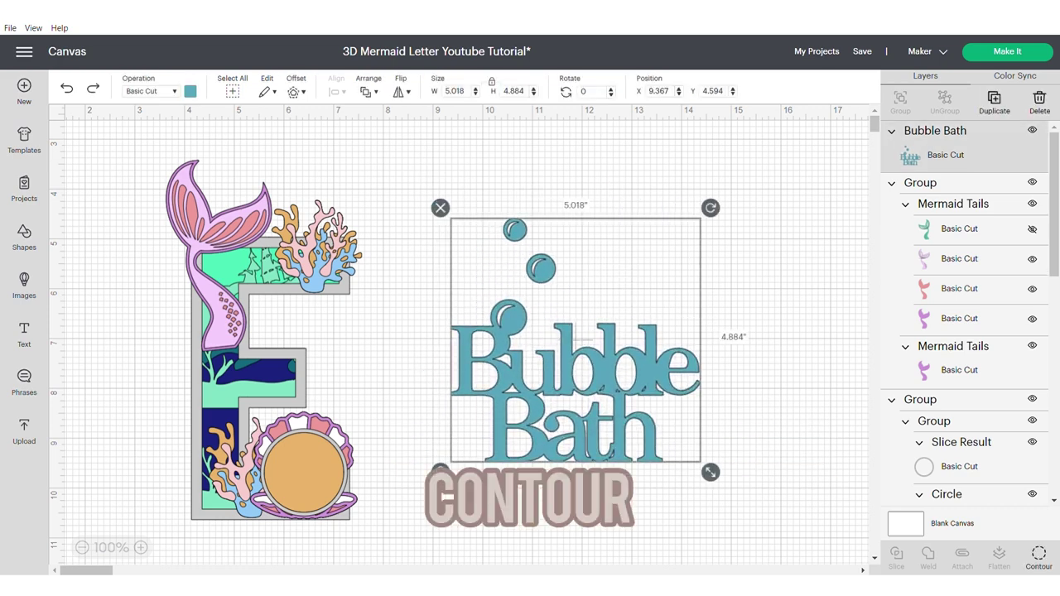
pyautogui.click(1039, 557)
pyautogui.click(771, 468)
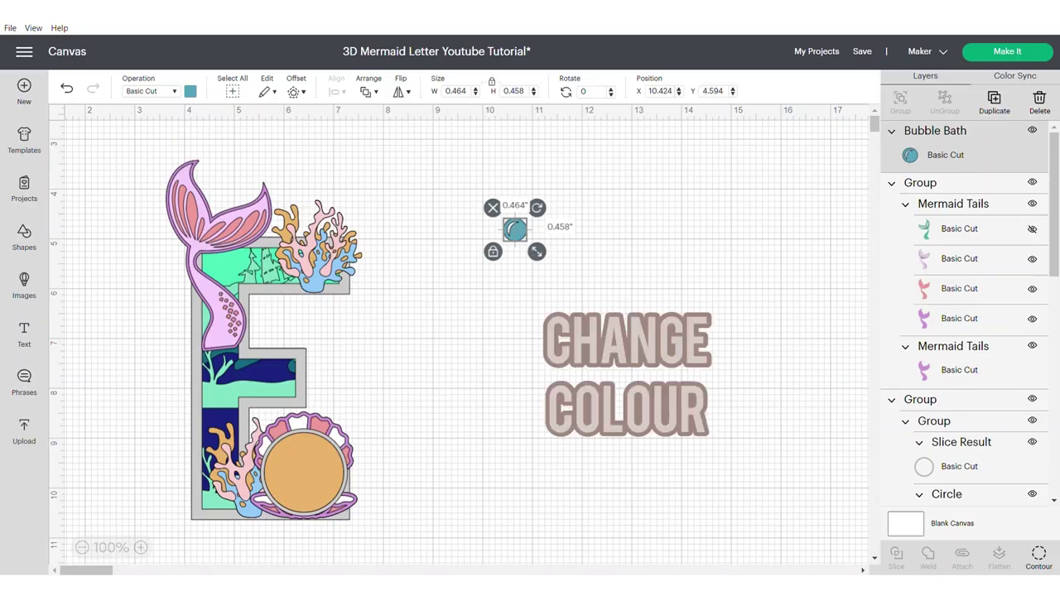
# Recolour the single bubble light purple
pyautogui.click(191, 91)
pyautogui.click(292, 166)
pyautogui.click(414, 249)
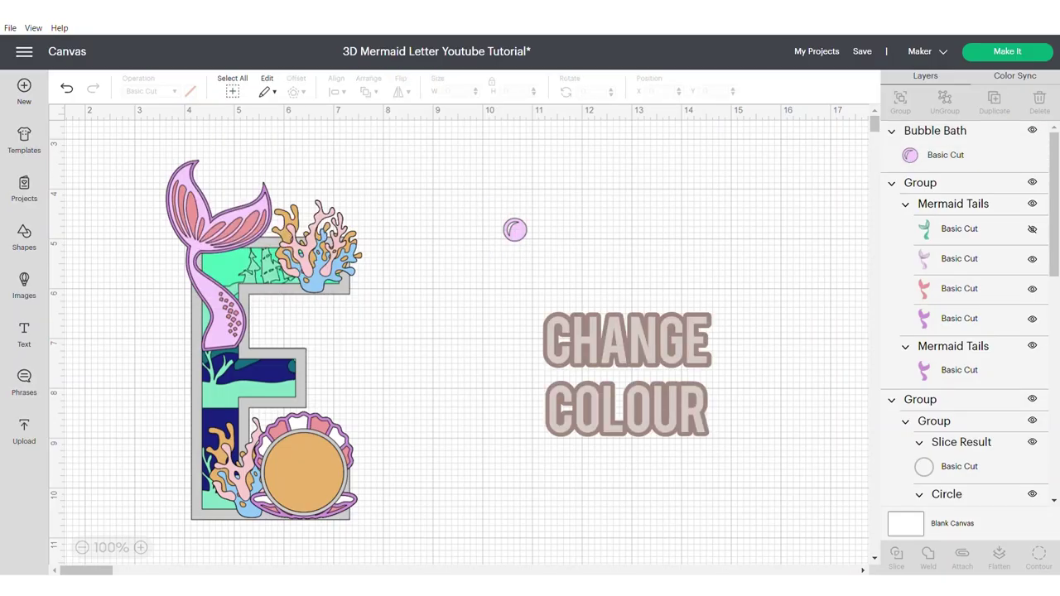
# Place the bubble beside the letter's lower-left edge, duplicate it three times and arrange a rising column with the lowest bubble enlarged
pyautogui.moveTo(516, 232); pyautogui.dragTo(155, 420)
pyautogui.rightClick(155, 420)
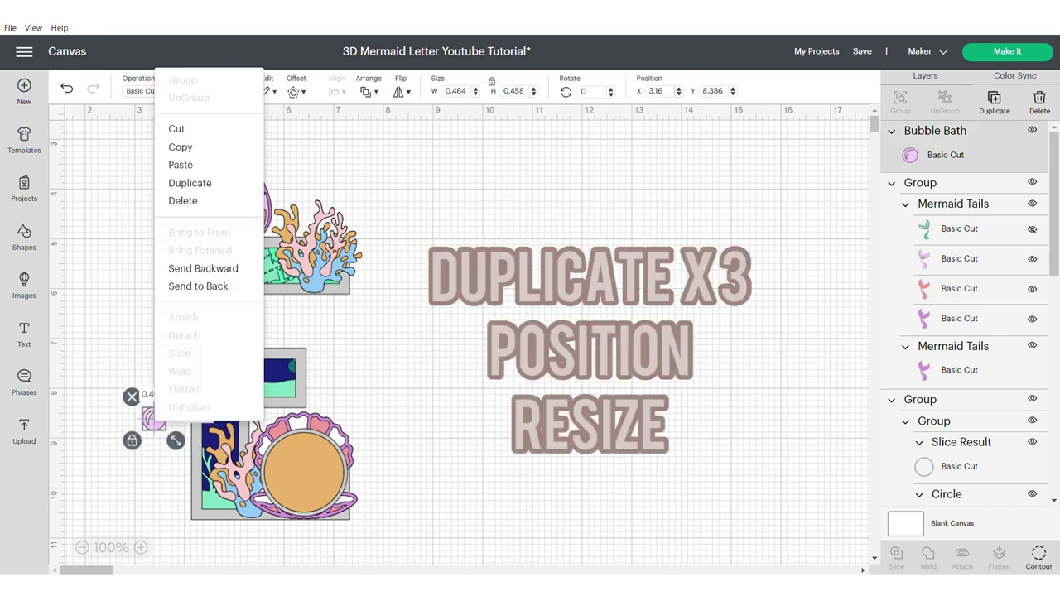
pyautogui.click(189, 183)
pyautogui.moveTo(193, 503); pyautogui.dragTo(212, 523)
pyautogui.rightClick(182, 493)
pyautogui.click(217, 255)
pyautogui.moveTo(187, 497); pyautogui.dragTo(214, 527)
pyautogui.rightClick(154, 429)
pyautogui.click(190, 190)
pyautogui.click(183, 493)
pyautogui.press('Delete')
pyautogui.click(174, 451)
pyautogui.press('Delete')
pyautogui.hotkey('ctrl', 'z')
pyautogui.hotkey('ctrl', 'z')
# Select all four bubbles and group them
pyautogui.click(182, 494)
pyautogui.keyDown('shift'); pyautogui.click(174, 452); pyautogui.keyUp('shift')
pyautogui.keyDown('shift'); pyautogui.click(154, 428); pyautogui.keyUp('shift')
pyautogui.hotkey('ctrl', 'g')
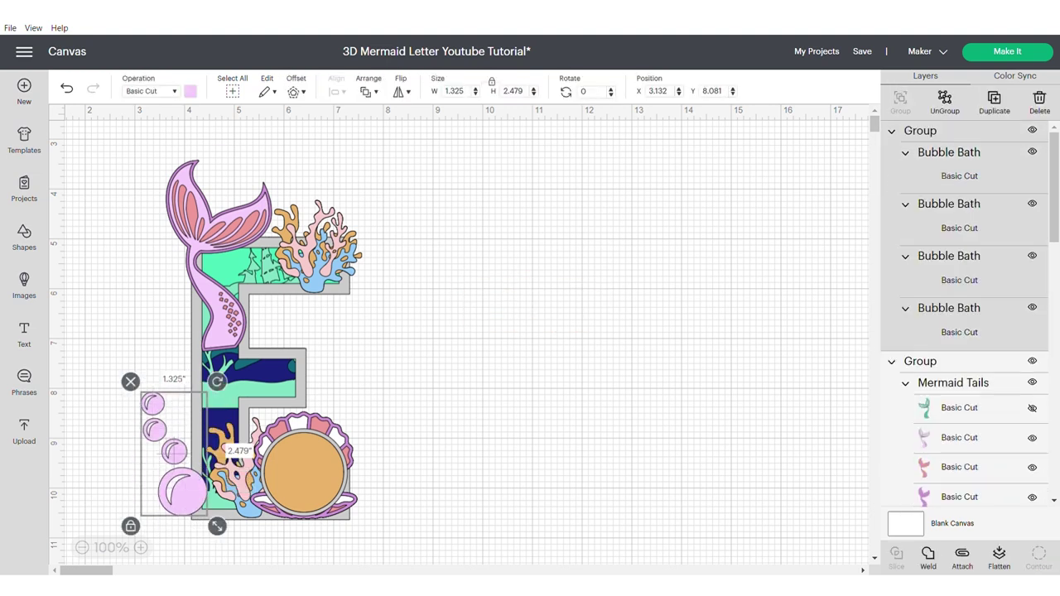
# Add a 0.08 in offset with rounded corners around the bubble group and recolour the offset dark grey
pyautogui.click(296, 91)
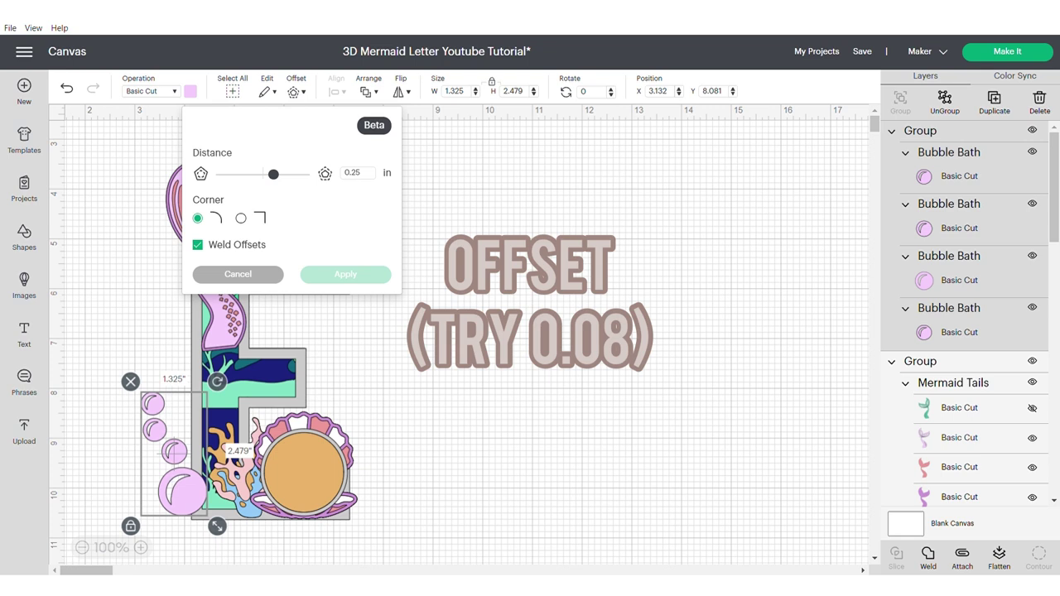
pyautogui.moveTo(274, 174); pyautogui.dragTo(266, 174)
pyautogui.click(346, 274)
pyautogui.click(191, 91)
pyautogui.click(257, 235)
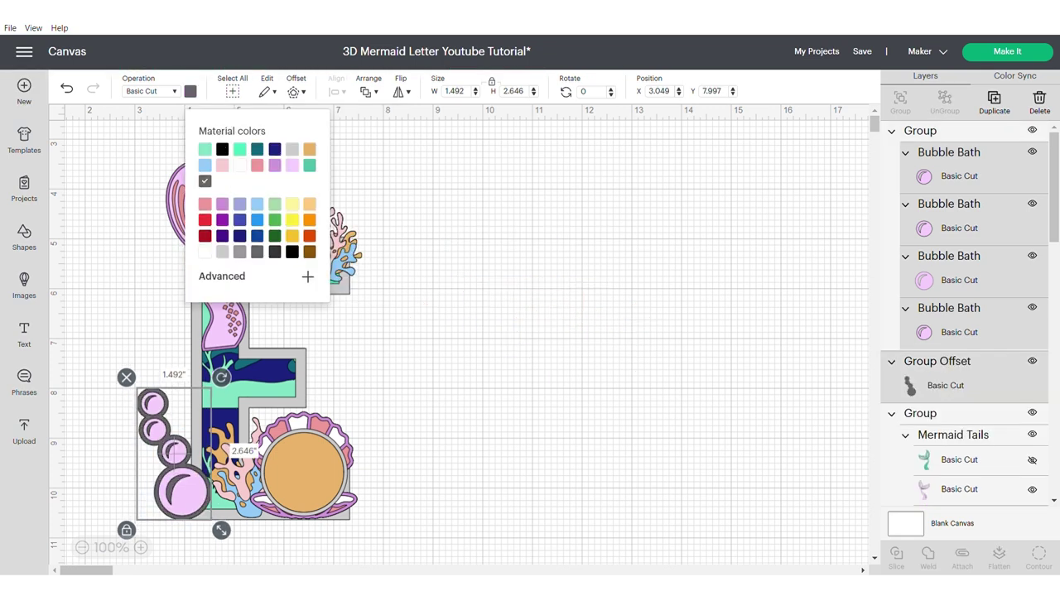
# Group the bubbles with their offset and tilt and position them against the letter's lower-left edge
pyautogui.moveTo(124, 381); pyautogui.dragTo(213, 526)
pyautogui.hotkey('ctrl', 'g')
pyautogui.moveTo(221, 377); pyautogui.dragTo(228, 382)
pyautogui.moveTo(180, 492); pyautogui.dragTo(183, 493)
pyautogui.click(430, 447)
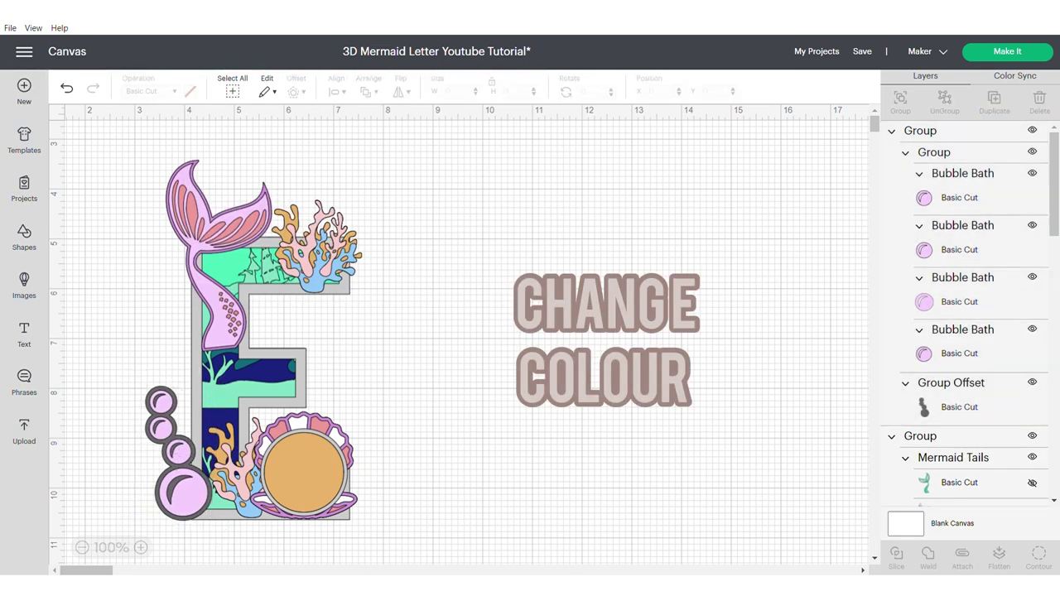
pyautogui.click(183, 493)
pyautogui.moveTo(231, 380); pyautogui.dragTo(226, 376)
pyautogui.click(431, 447)
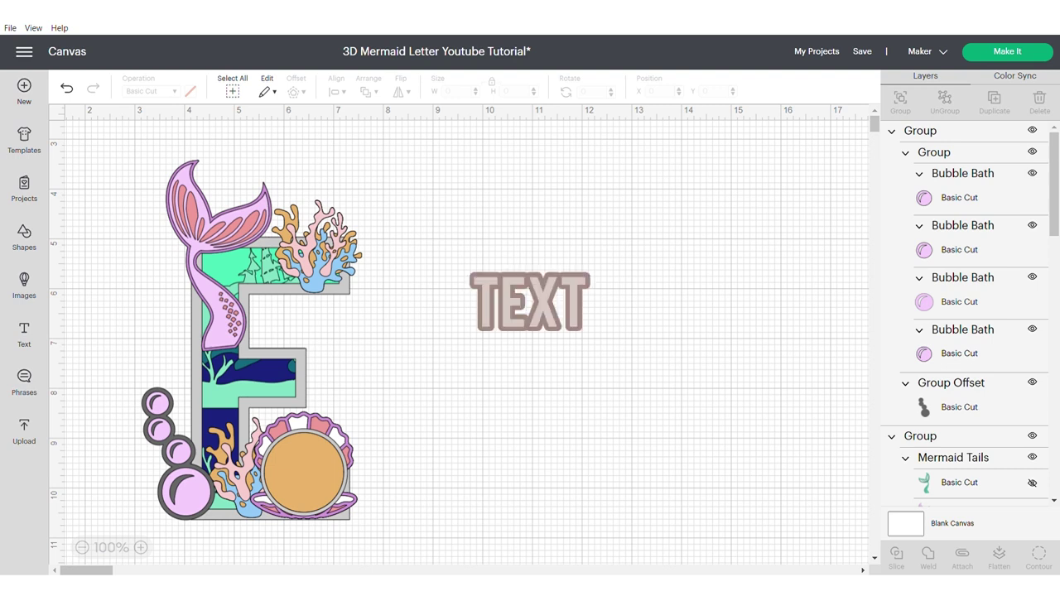
# Insert a text object in the Hey Marilyn font containing the person's first name
pyautogui.click(24, 334)
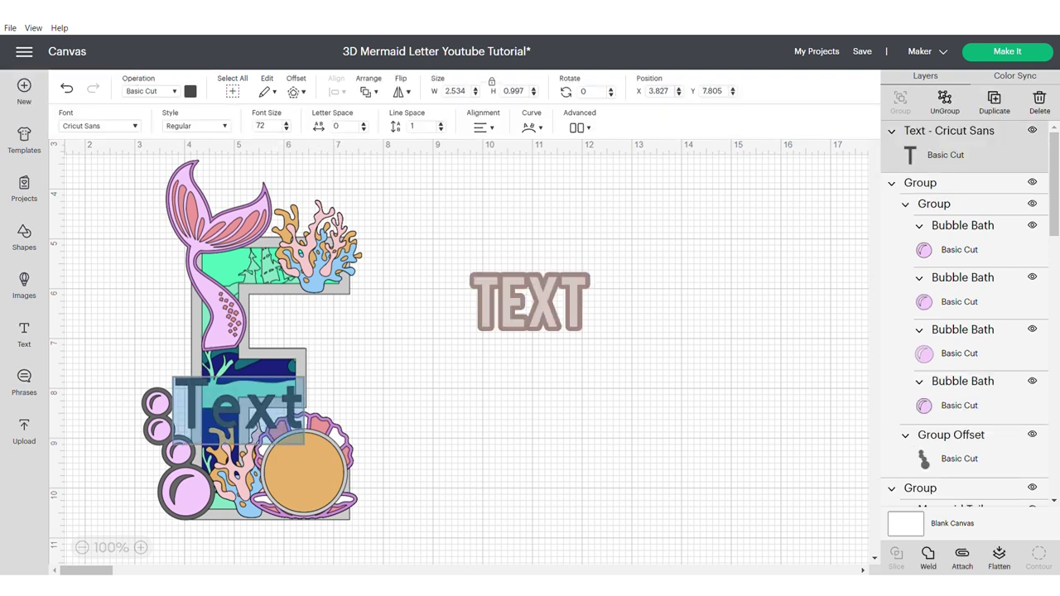
pyautogui.click(100, 126)
pyautogui.click(568, 93)
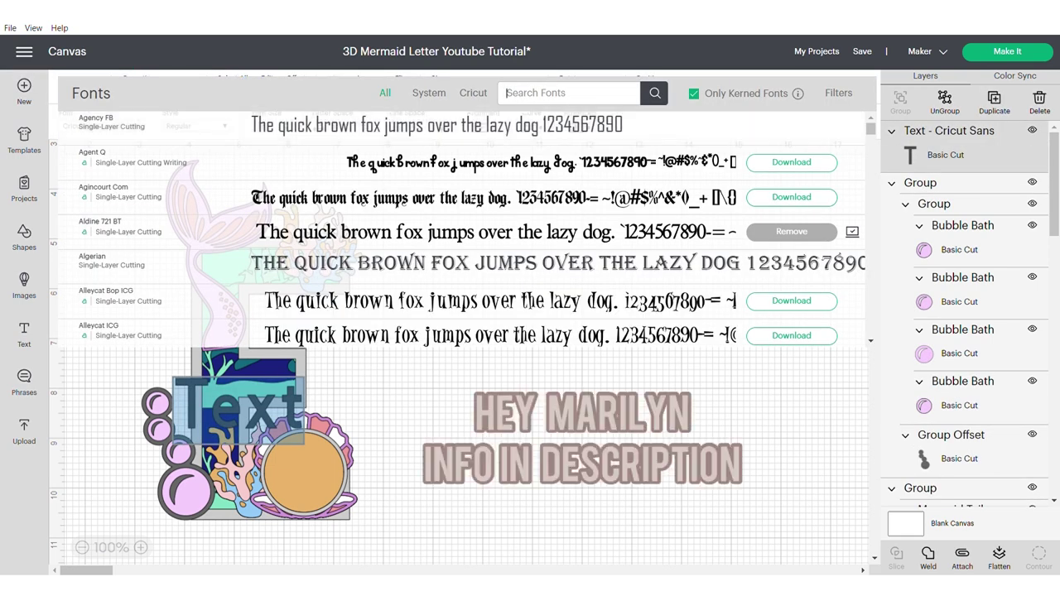
pyautogui.write('hey mar')
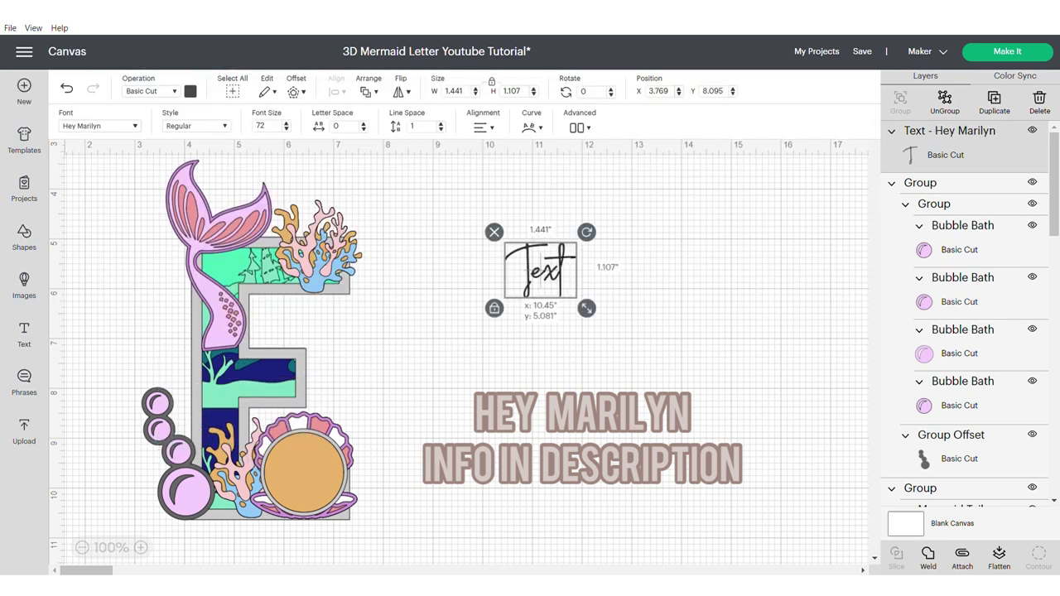
pyautogui.write('E')
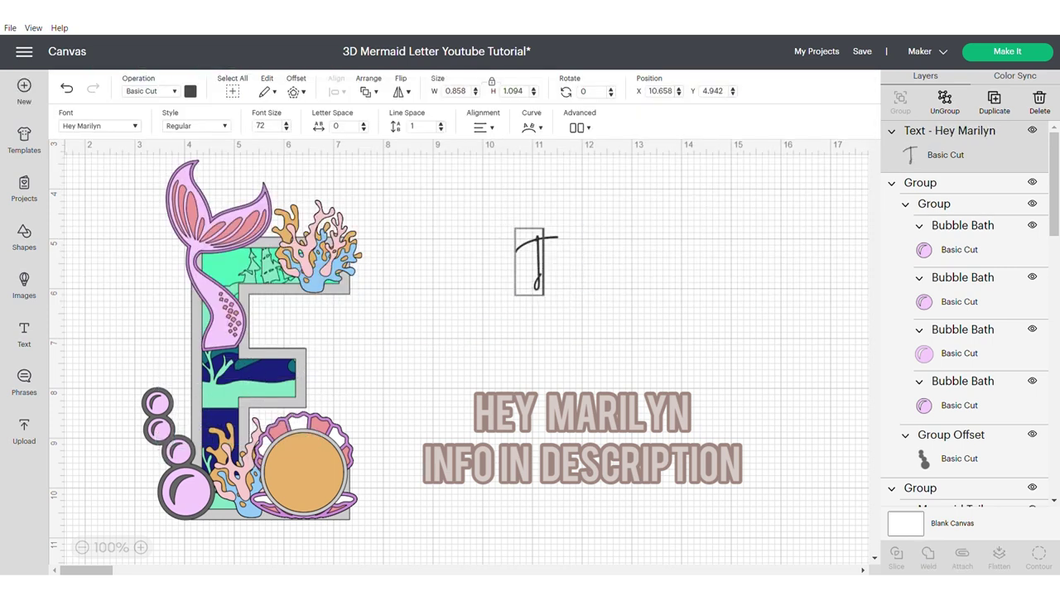
pyautogui.write('ve')
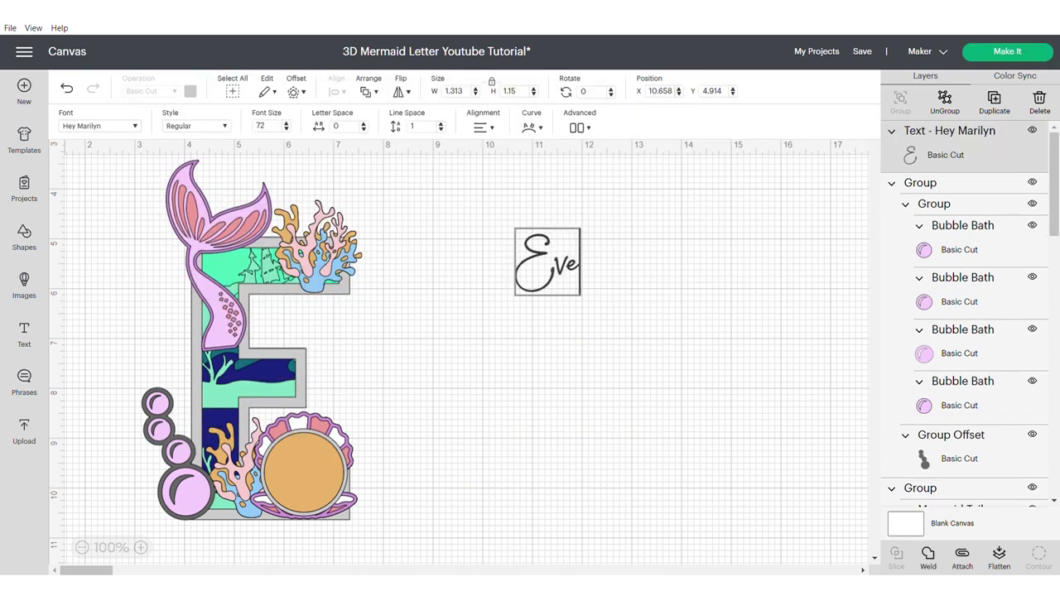
# Move the name beside the letter and enlarge it to about 7.2 in wide
pyautogui.click(646, 286)
pyautogui.moveTo(547, 261); pyautogui.dragTo(460, 227)
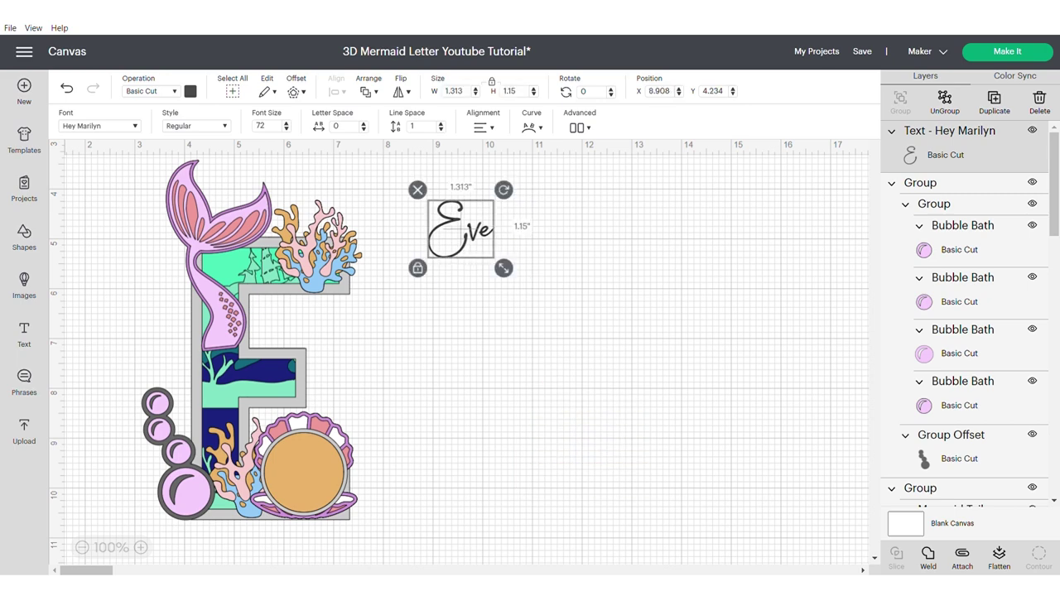
pyautogui.moveTo(503, 269); pyautogui.dragTo(797, 526)
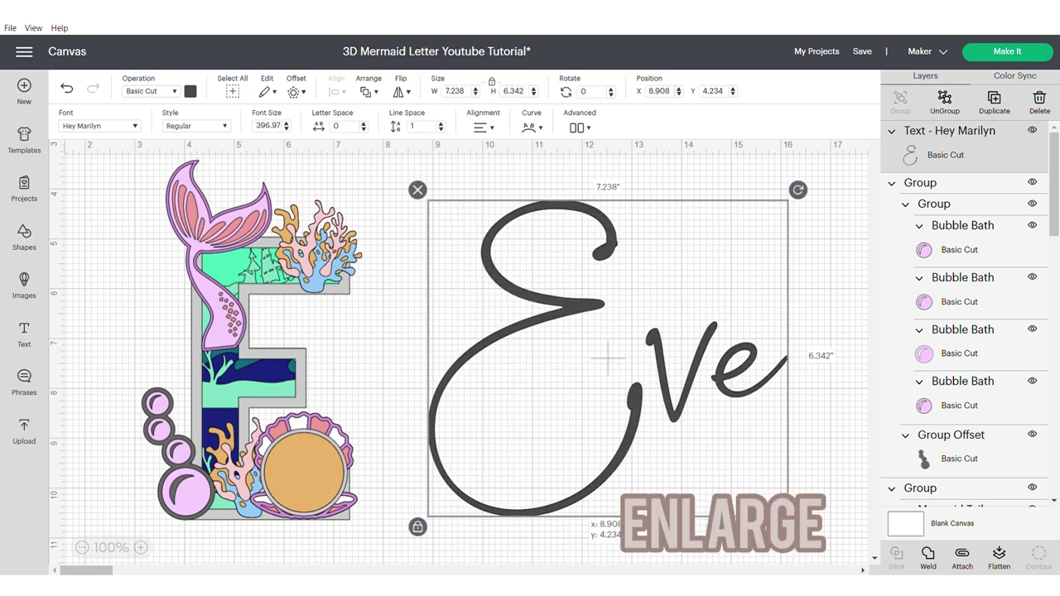
# Ungroup the name into single letters, move them closer together and group them again
pyautogui.click(944, 103)
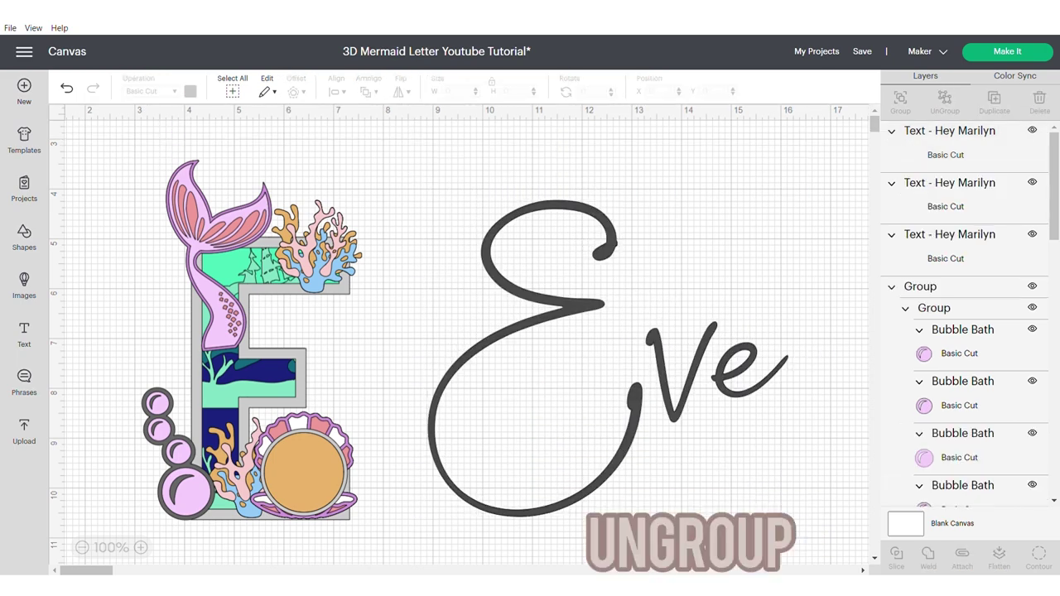
pyautogui.moveTo(535, 358); pyautogui.dragTo(549, 358)
pyautogui.click(738, 370)
pyautogui.moveTo(429, 161); pyautogui.dragTo(762, 483)
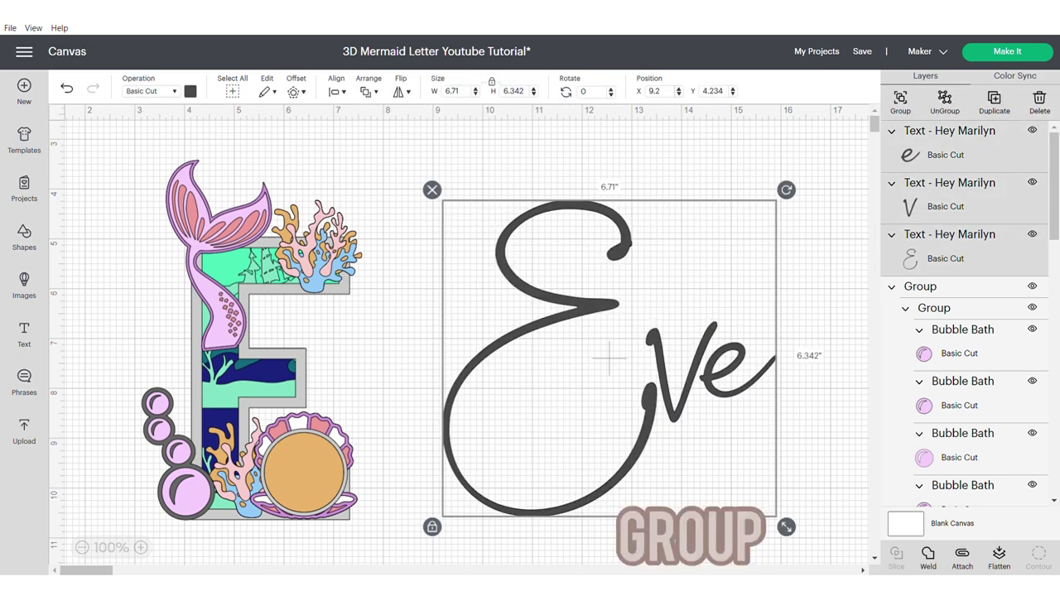
pyautogui.click(900, 103)
# Enlarge the grouped name to about 12.5 in wide and reposition it on the canvas
pyautogui.moveTo(609, 358); pyautogui.dragTo(312, 209)
pyautogui.moveTo(490, 378); pyautogui.dragTo(775, 579)
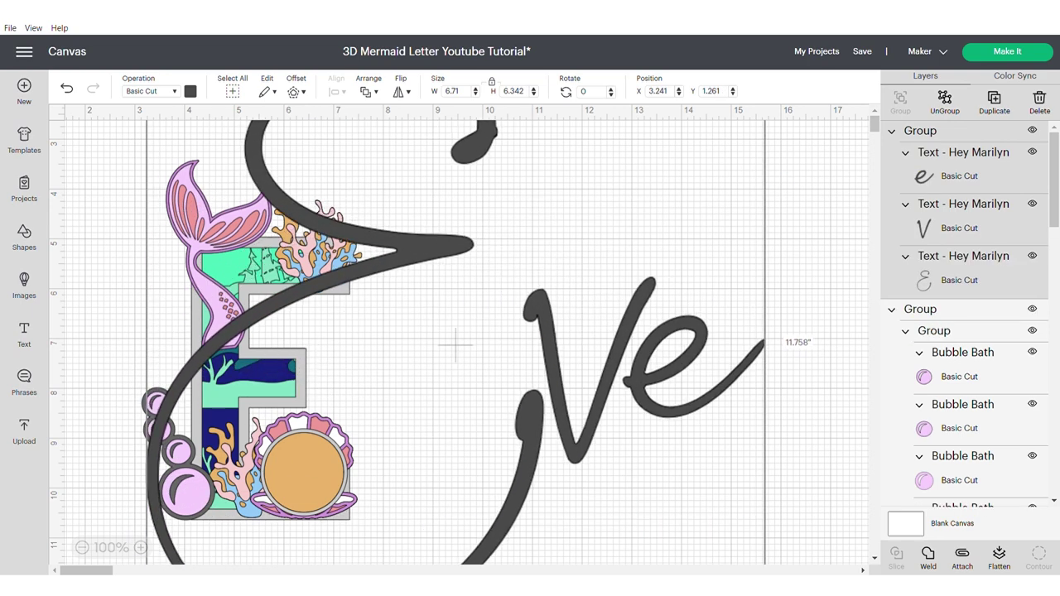
pyautogui.moveTo(455, 344); pyautogui.dragTo(592, 438)
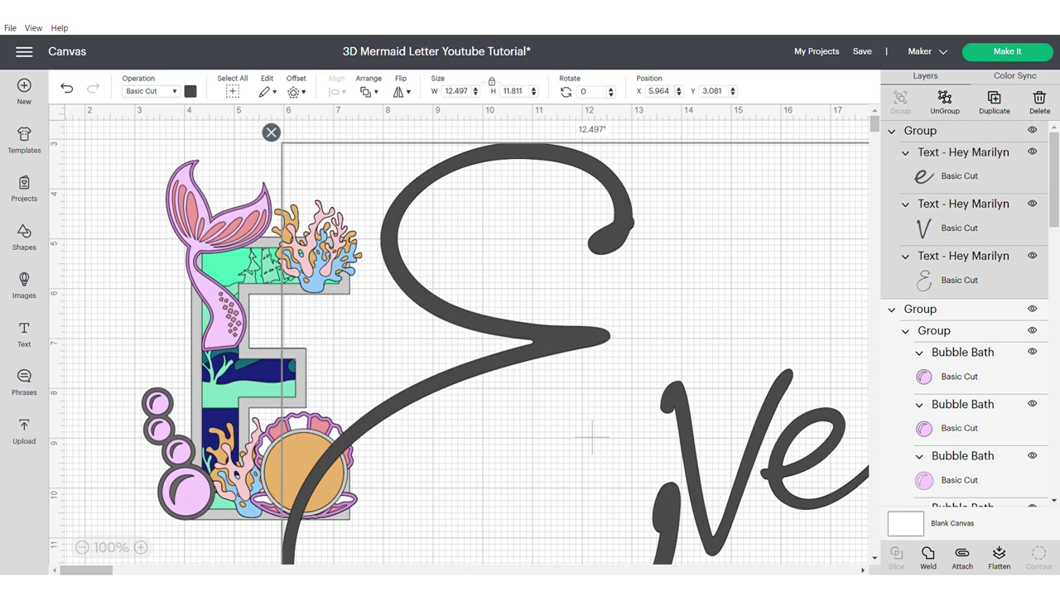
# Apply a 0.04 in offset to the name with rounded corners and welded offsets
pyautogui.click(296, 91)
pyautogui.click(364, 173)
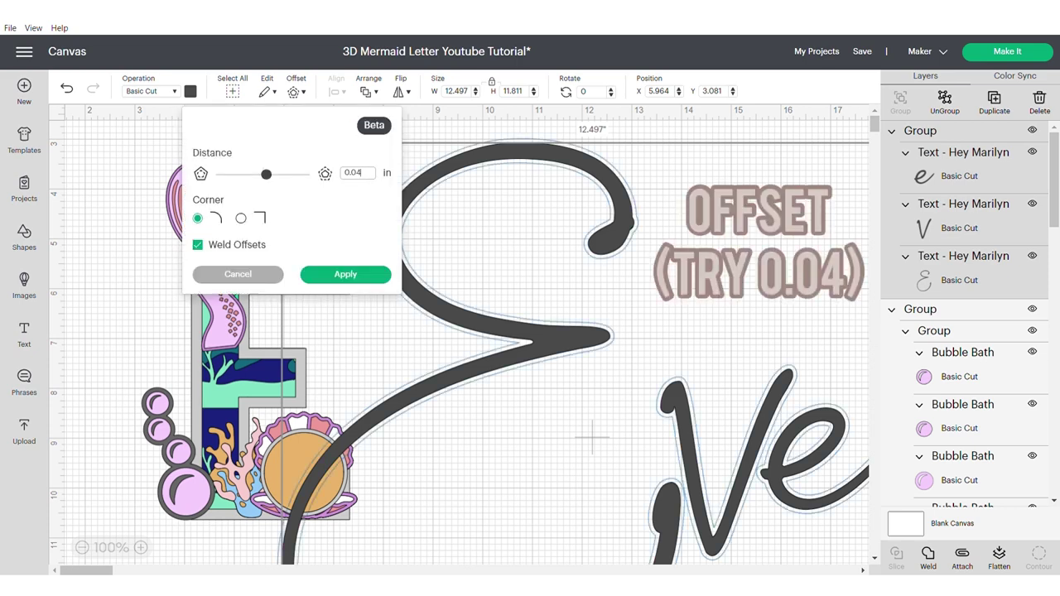
pyautogui.press('Return')
pyautogui.click(345, 274)
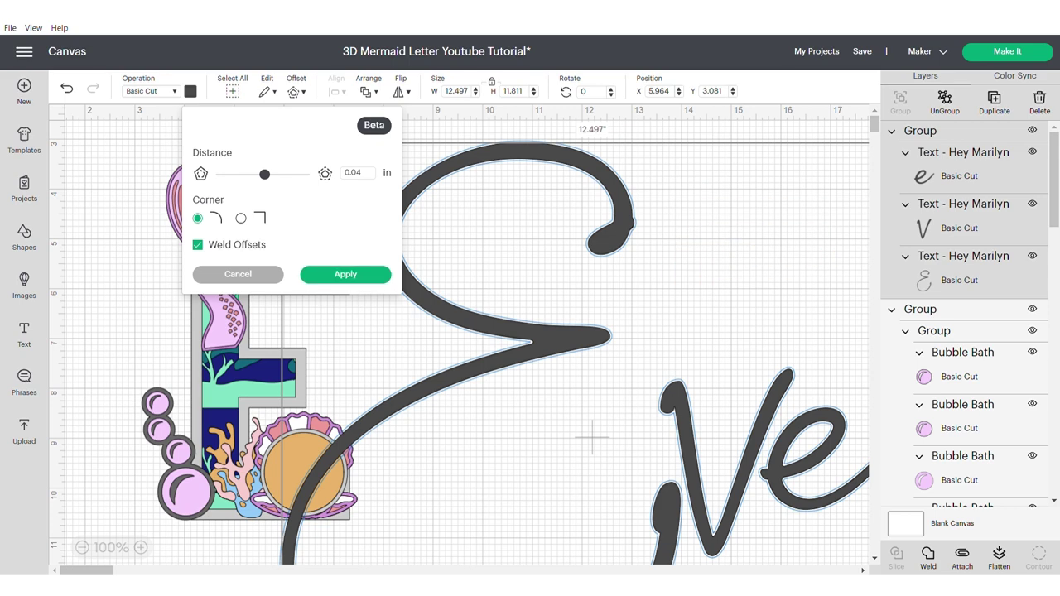
# Discard the original lettering and stack three further offsets behind the remaining outline as one centred group
pyautogui.moveTo(497, 326); pyautogui.dragTo(497, 411)
pyautogui.click(384, 263)
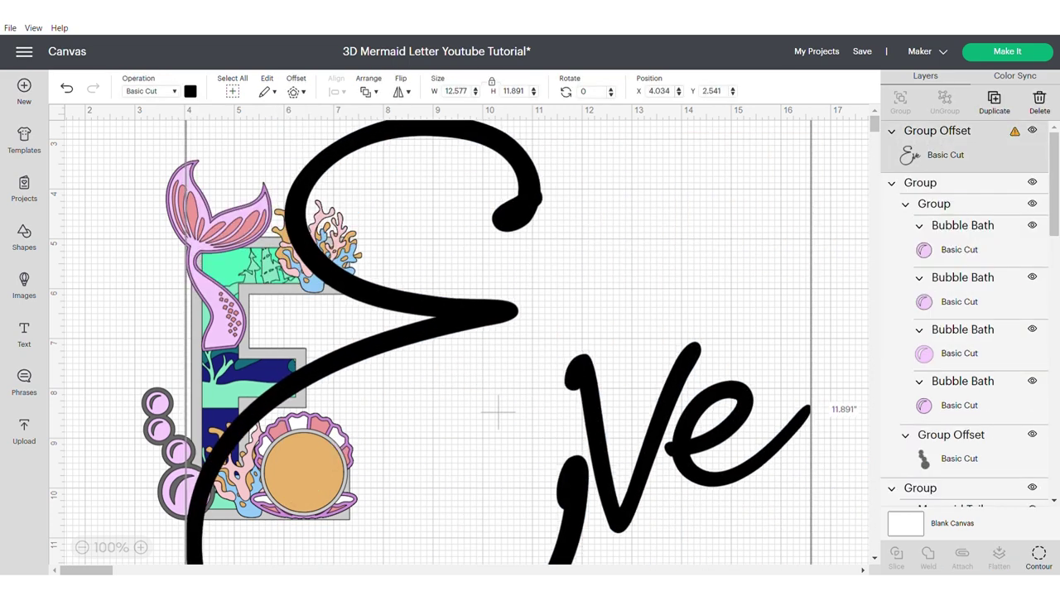
pyautogui.click(295, 91)
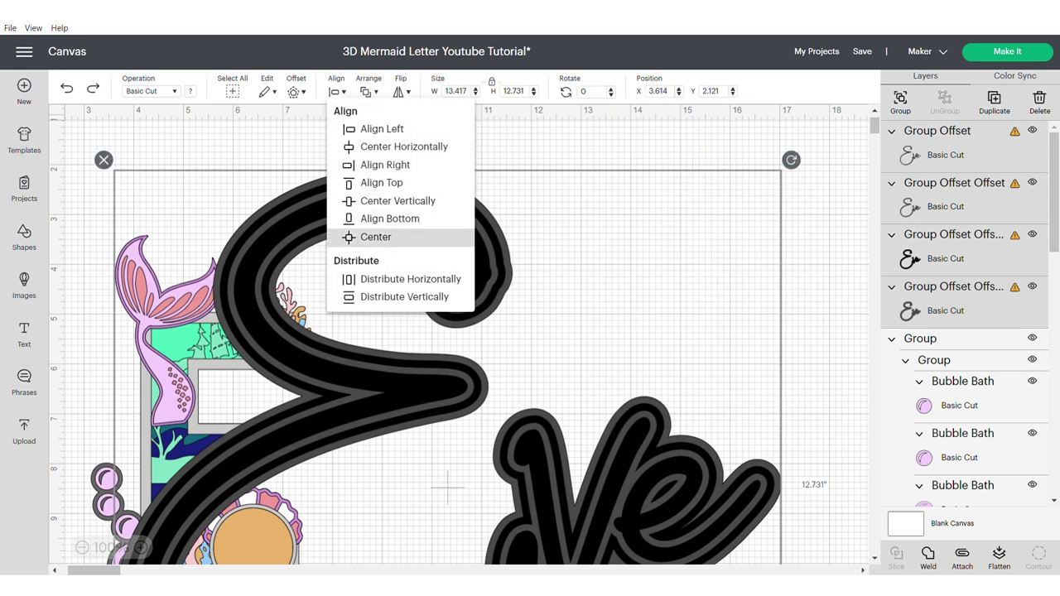
pyautogui.hotkey('ctrl', 'g')
# Shrink the layered name group to about 2.7 in wide and position it across the middle of the letter E
pyautogui.hscroll(3, 464, 340)
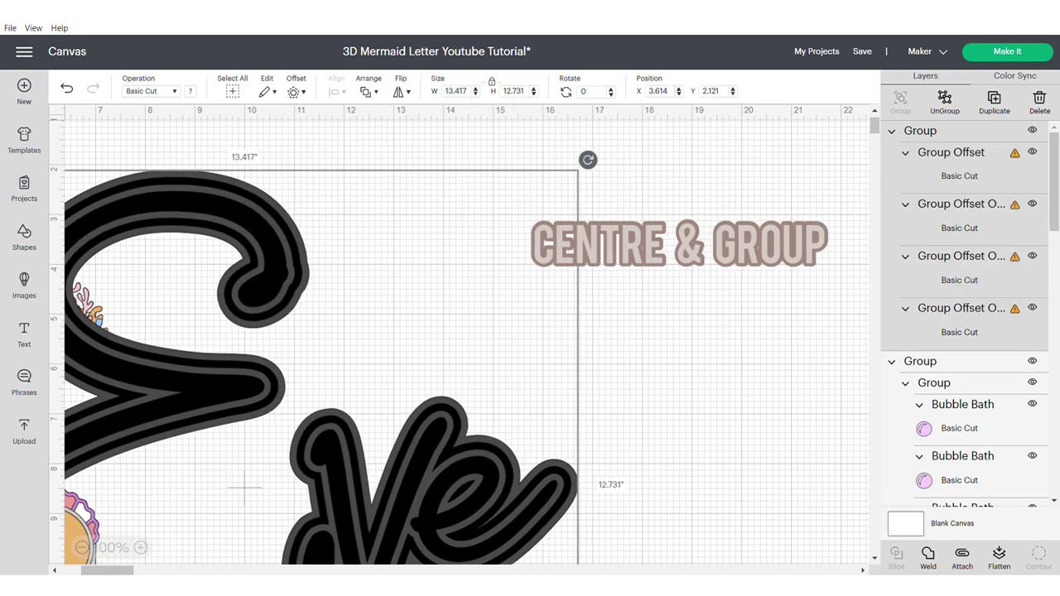
pyautogui.scroll(-5, 464, 331)
pyautogui.moveTo(585, 468); pyautogui.dragTo(276, 177)
pyautogui.hscroll(-5, 464, 331)
pyautogui.scroll(4, 464, 331)
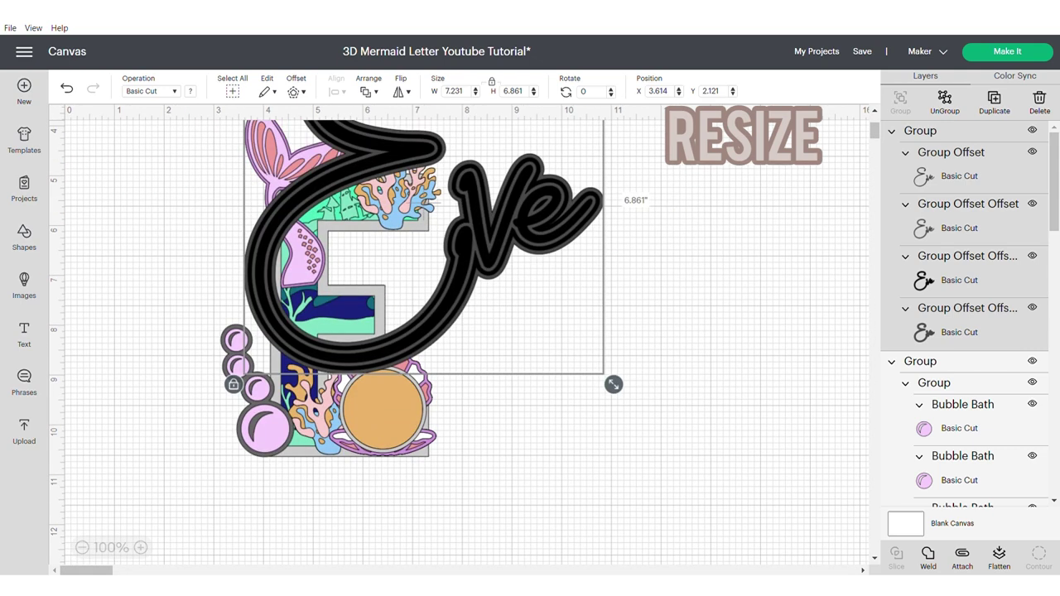
pyautogui.moveTo(613, 454); pyautogui.dragTo(436, 283)
pyautogui.moveTo(305, 159); pyautogui.dragTo(304, 308)
pyautogui.moveTo(436, 433); pyautogui.dragTo(391, 389)
pyautogui.moveTo(289, 293); pyautogui.dragTo(301, 337)
# Recolour the name's four layers from front to back: light grey, mint green, coral pink and white
pyautogui.click(958, 175)
pyautogui.click(191, 91)
pyautogui.click(292, 150)
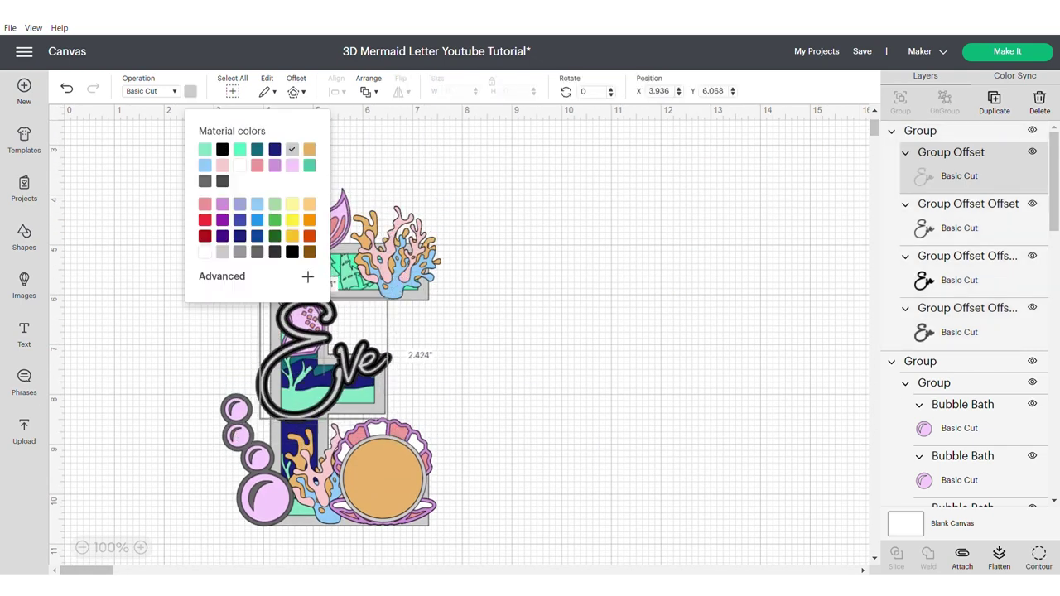
pyautogui.click(958, 228)
pyautogui.click(239, 150)
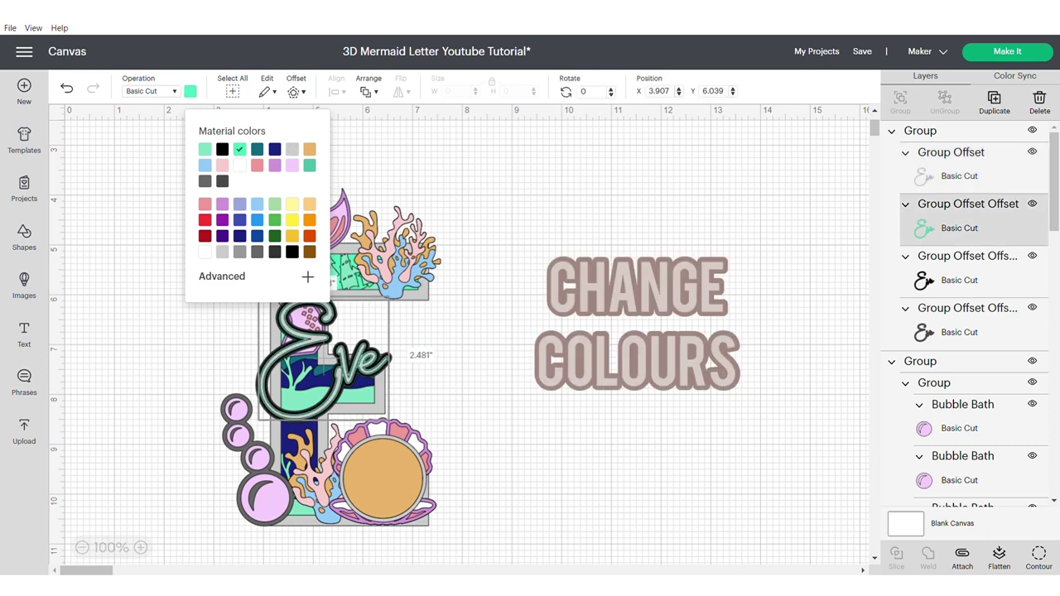
pyautogui.click(958, 280)
pyautogui.click(256, 165)
pyautogui.click(960, 319)
pyautogui.click(240, 166)
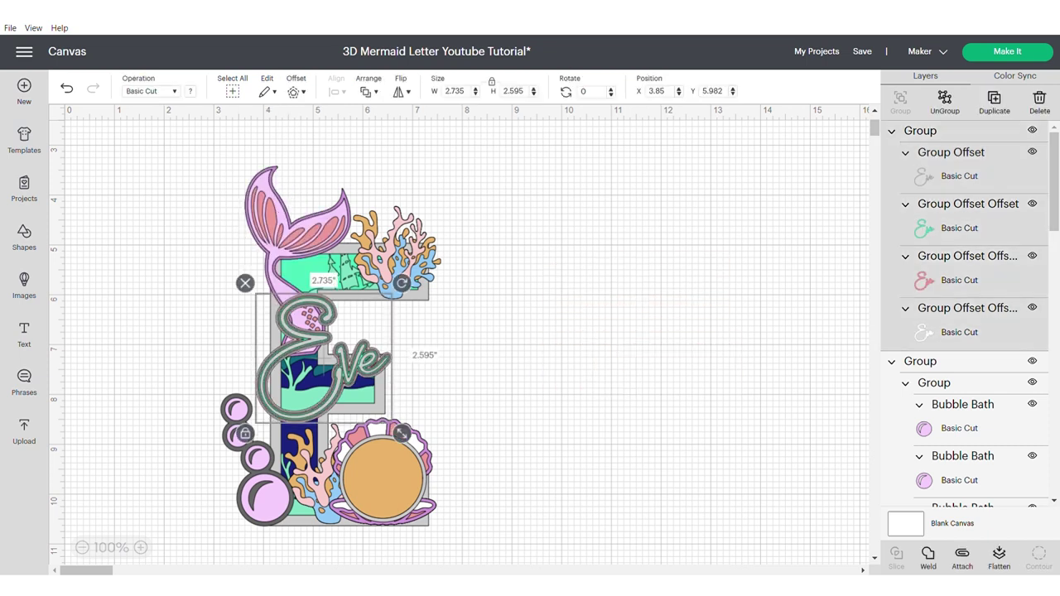
# Move the name off the letter, duplicate its white back layer and send the copy backward behind the name group
pyautogui.moveTo(319, 367); pyautogui.dragTo(569, 311)
pyautogui.rightClick(966, 327)
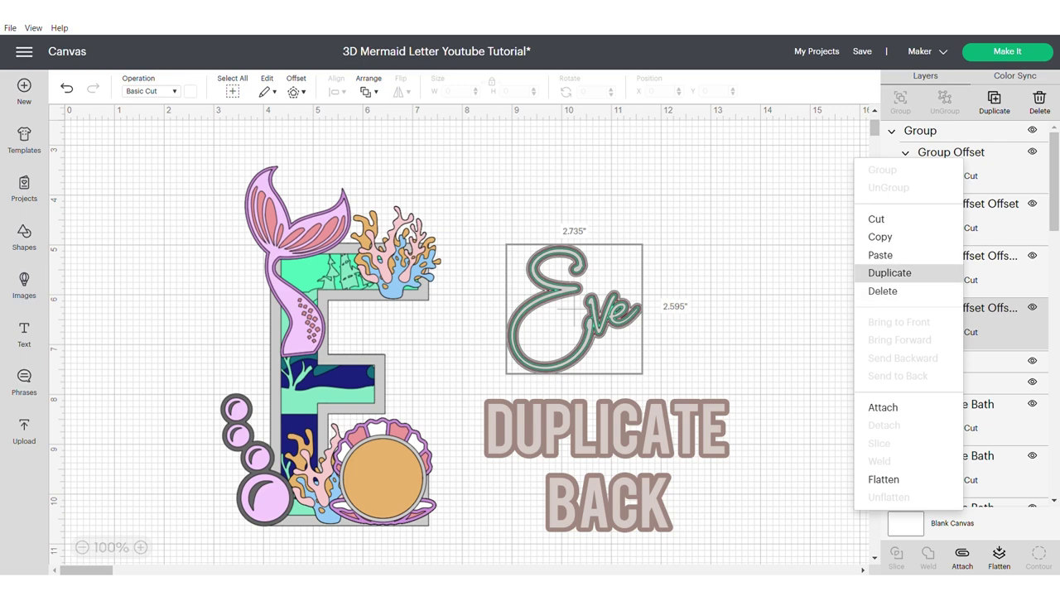
pyautogui.click(898, 272)
pyautogui.rightClick(611, 142)
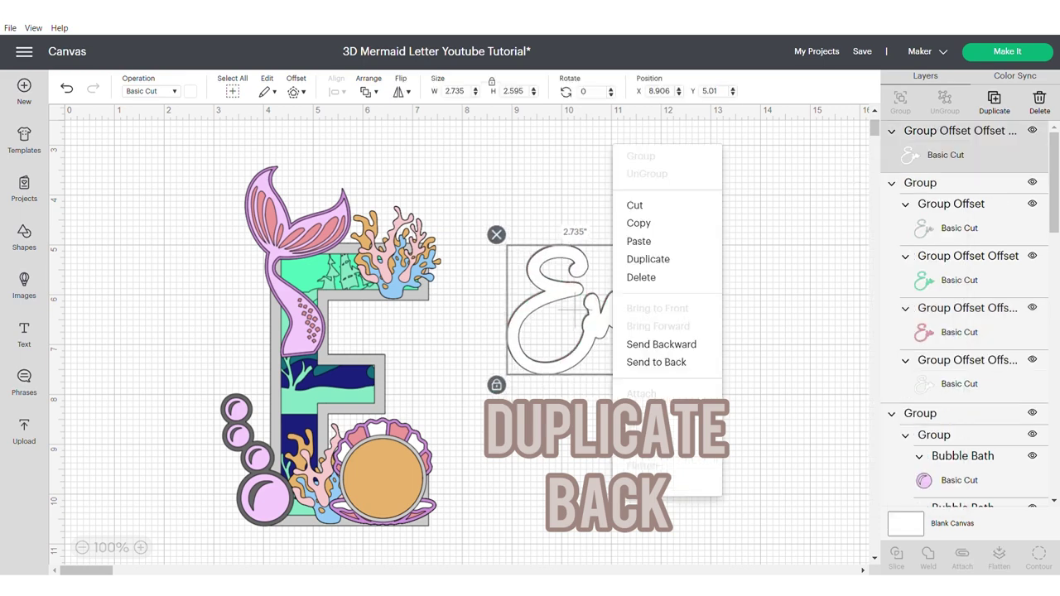
pyautogui.click(663, 343)
# Centre the name with its duplicated back layer, group them and place the group back over the letter's middle
pyautogui.moveTo(645, 197); pyautogui.dragTo(502, 378)
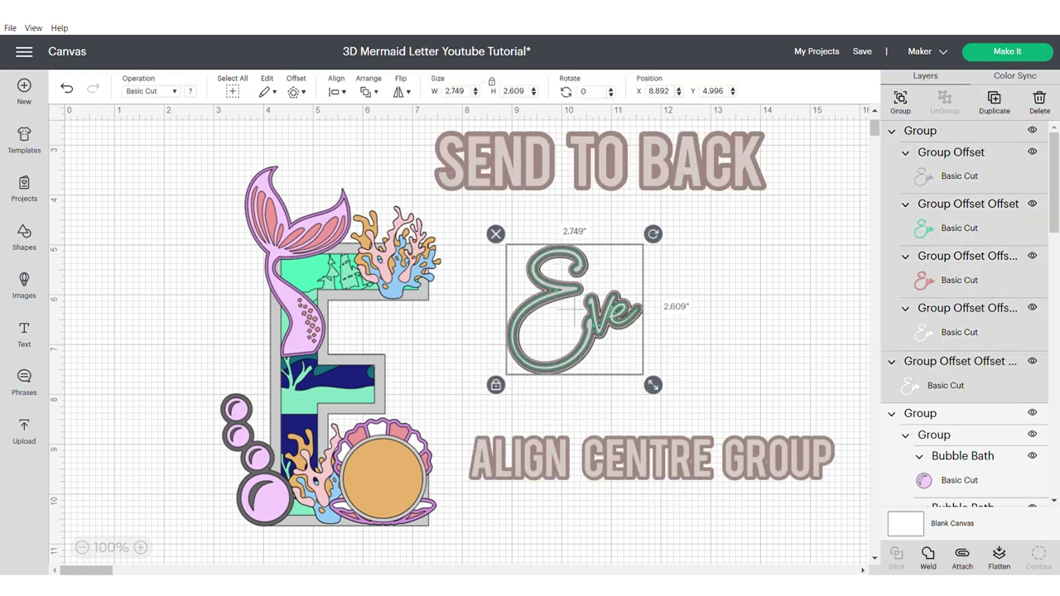
pyautogui.click(336, 91)
pyautogui.click(364, 236)
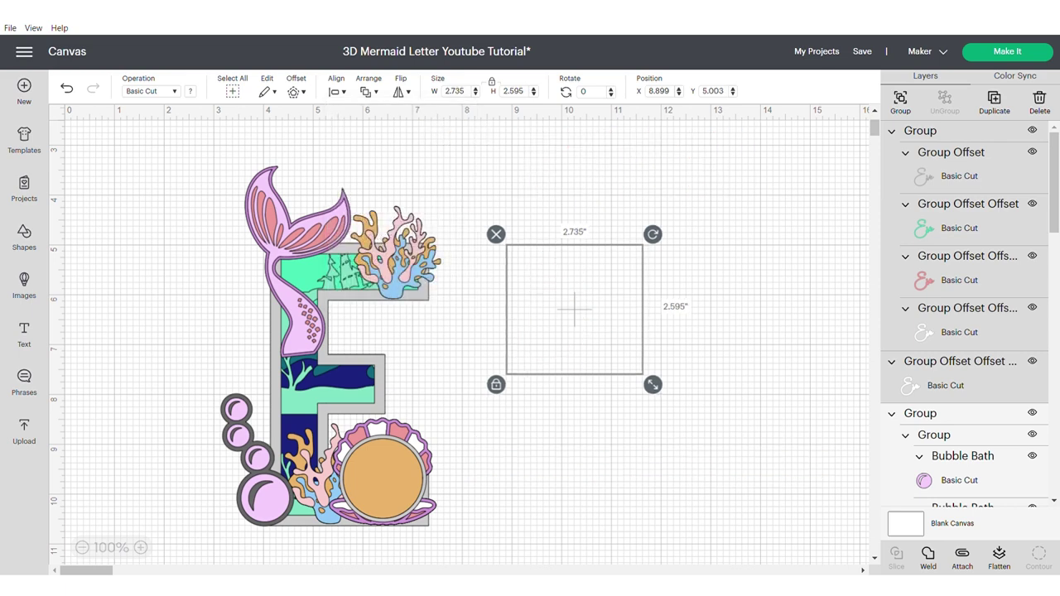
pyautogui.hotkey('ctrl', 'g')
pyautogui.moveTo(574, 309); pyautogui.dragTo(319, 363)
pyautogui.click(197, 310)
# Rotate the mermaid tail slightly and shift it so that its lower end is hidden behind the name
pyautogui.click(292, 245)
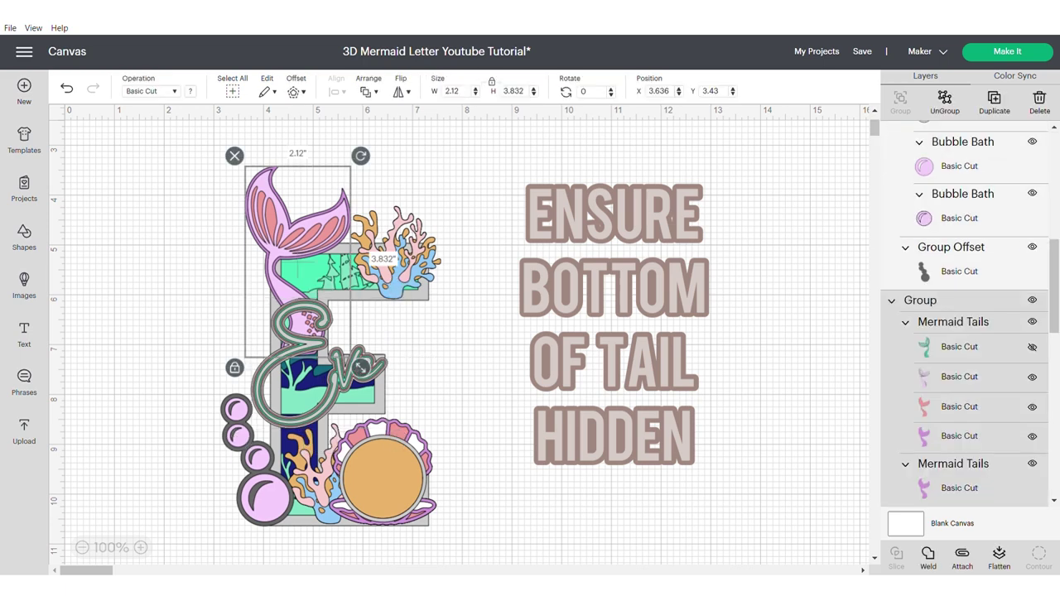
pyautogui.moveTo(360, 156); pyautogui.dragTo(348, 150)
pyautogui.moveTo(286, 244); pyautogui.dragTo(284, 234)
# Group the whole design, duplicate it and place the copy beside the original
pyautogui.hotkey('ctrl', 'a')
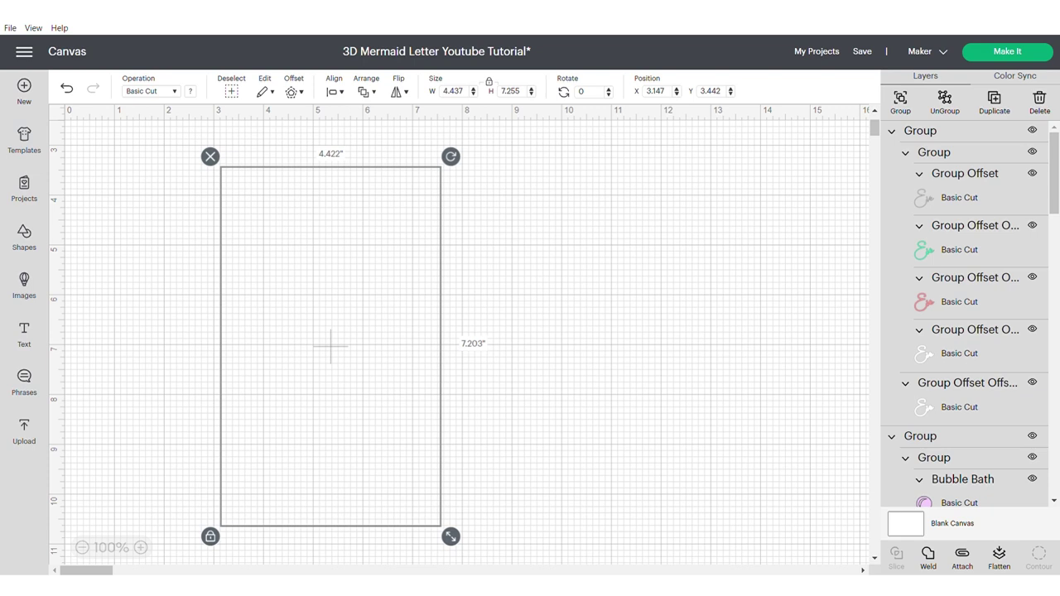
pyautogui.rightClick(312, 241)
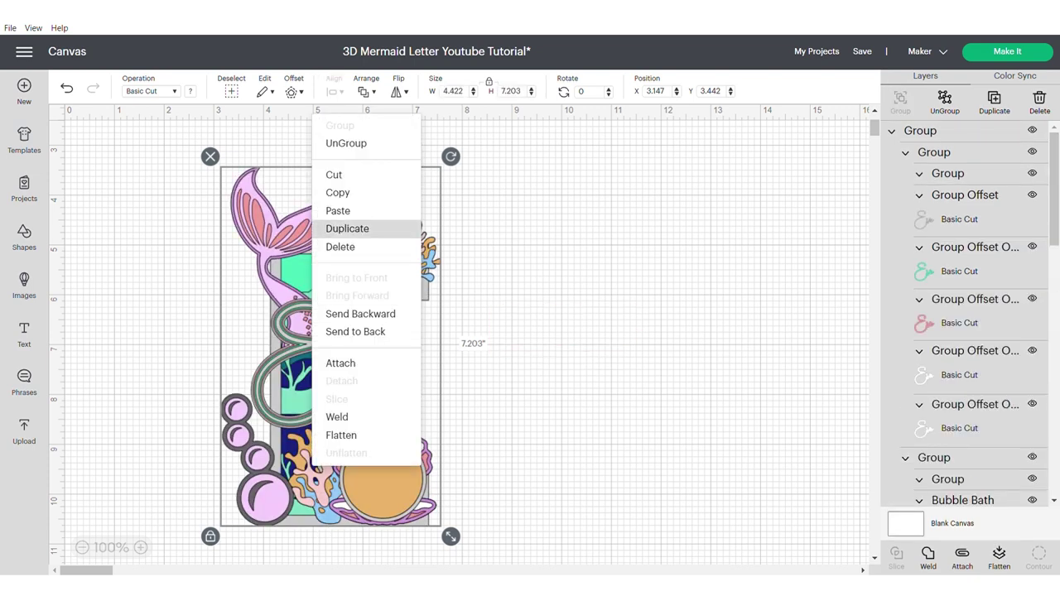
pyautogui.click(347, 229)
pyautogui.moveTo(347, 348); pyautogui.dragTo(589, 346)
# Duplicate the green 3D Letter E base layer from the copied design
pyautogui.scroll(-20, 923, 410)
pyautogui.click(923, 414)
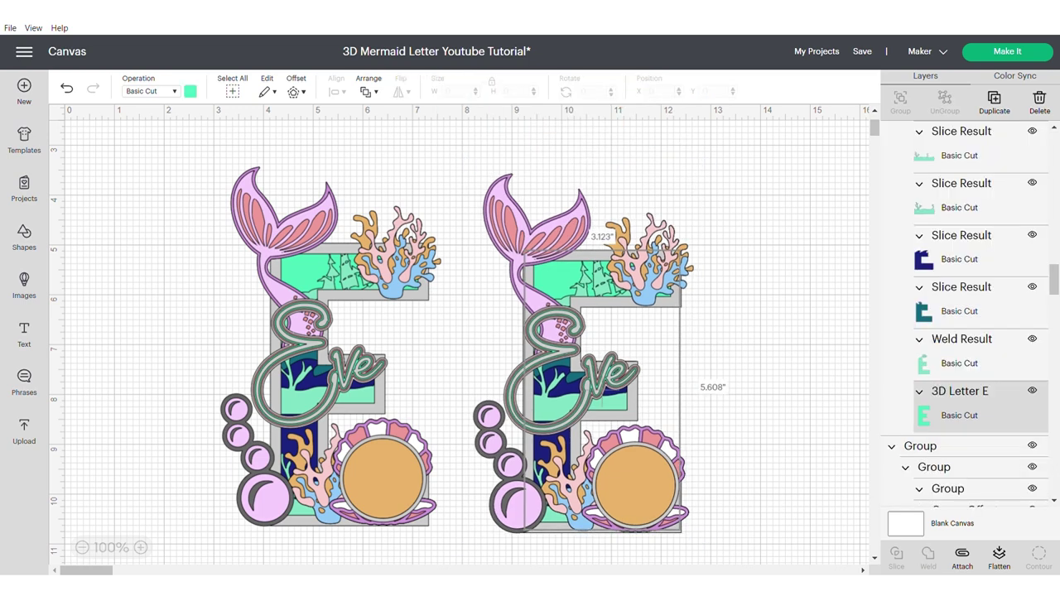
pyautogui.rightClick(923, 415)
pyautogui.click(958, 147)
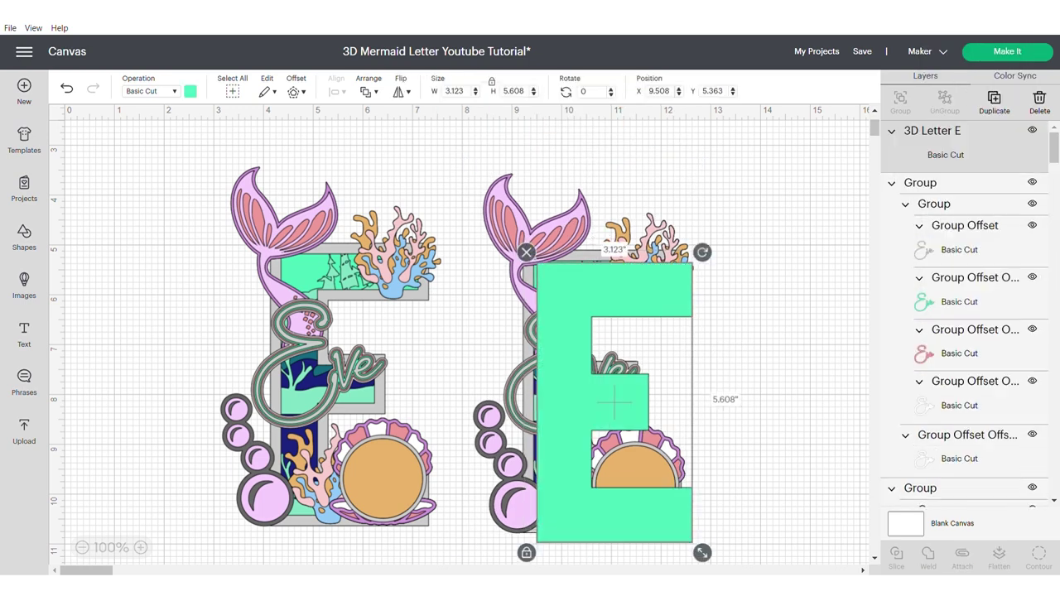
# Move the duplicated base letter E clear of the copied design and colour it dark grey
pyautogui.moveTo(613, 402); pyautogui.dragTo(762, 402)
pyautogui.click(190, 91)
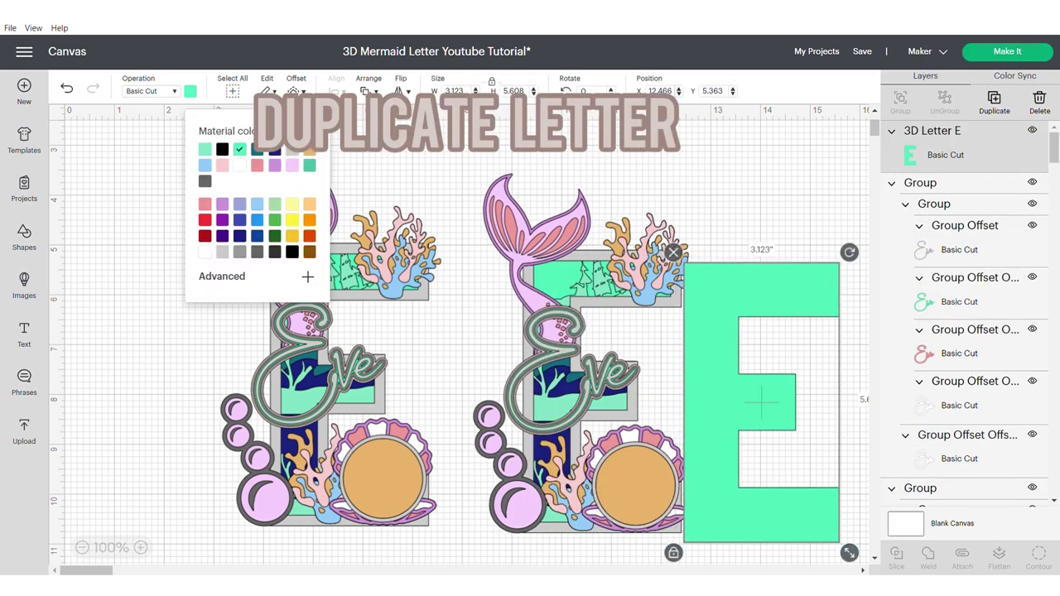
pyautogui.click(205, 181)
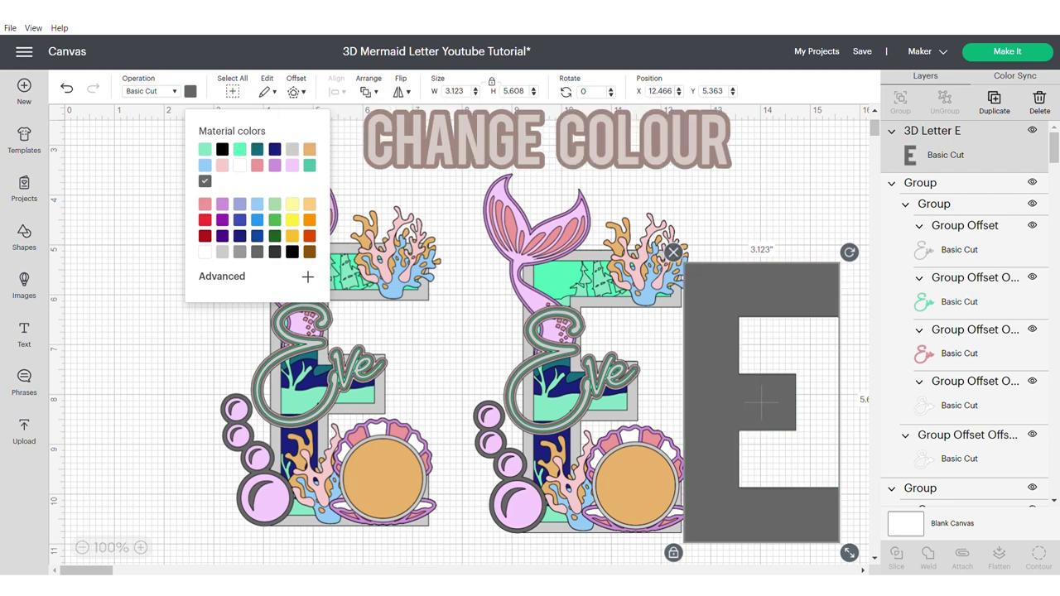
# Place the dark grey letter E exactly over the original design's letter and send it to the back
pyautogui.moveTo(761, 403); pyautogui.dragTo(350, 383)
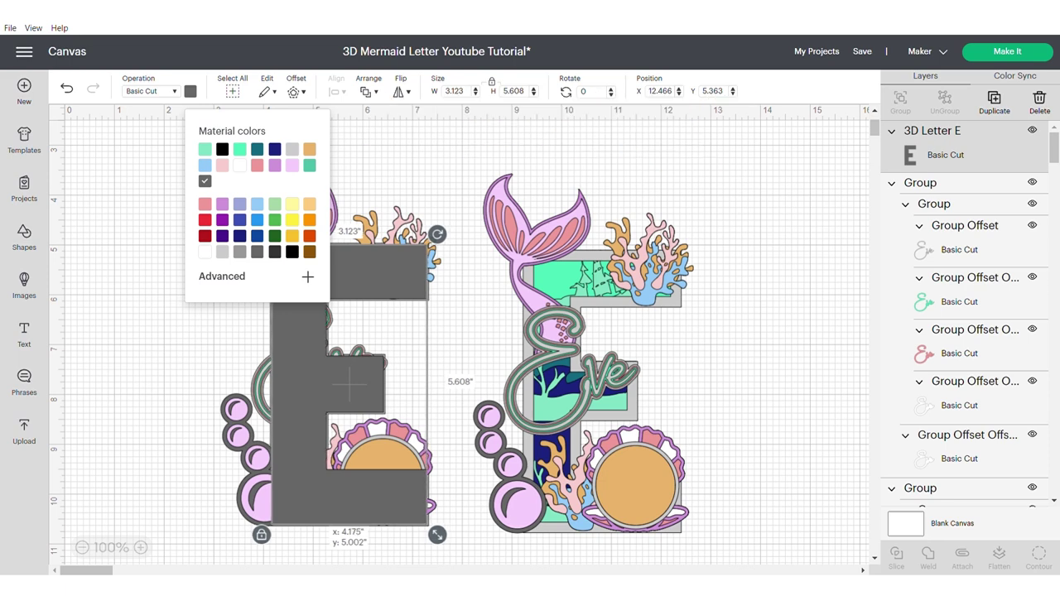
pyautogui.rightClick(350, 383)
pyautogui.click(379, 298)
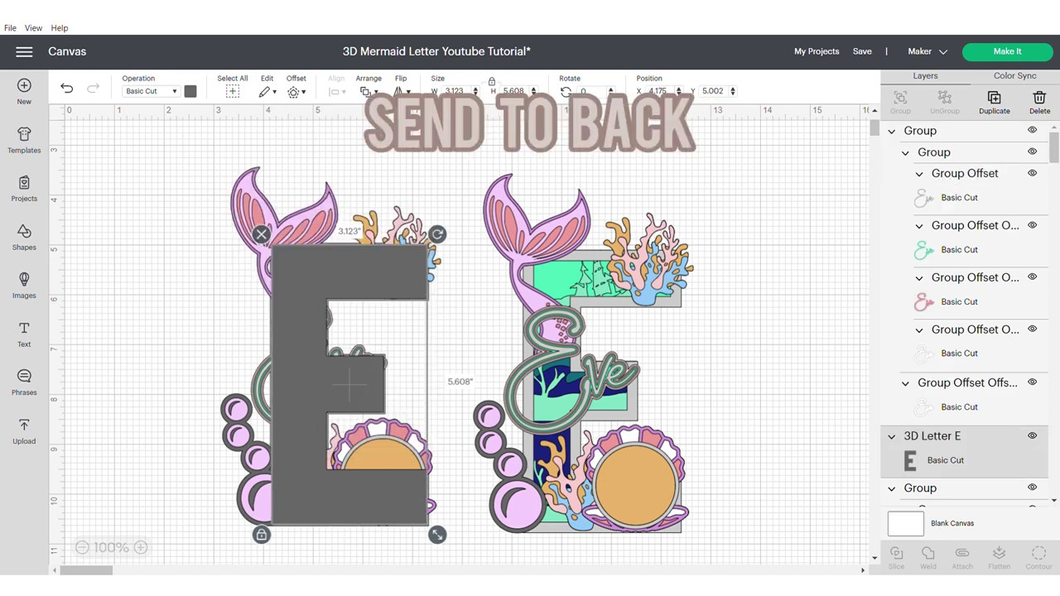
pyautogui.click(368, 91)
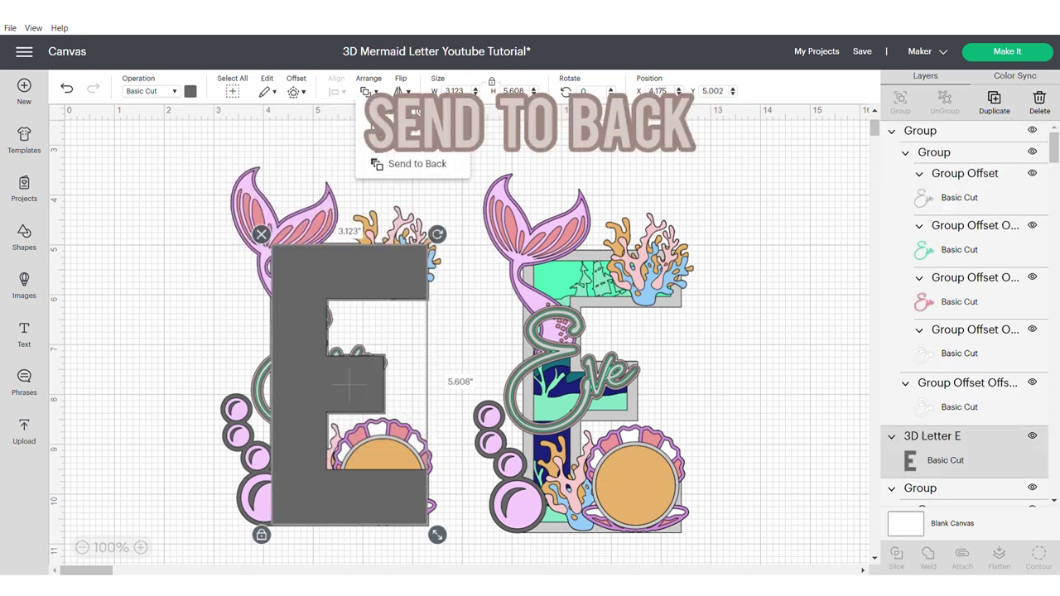
pyautogui.click(391, 164)
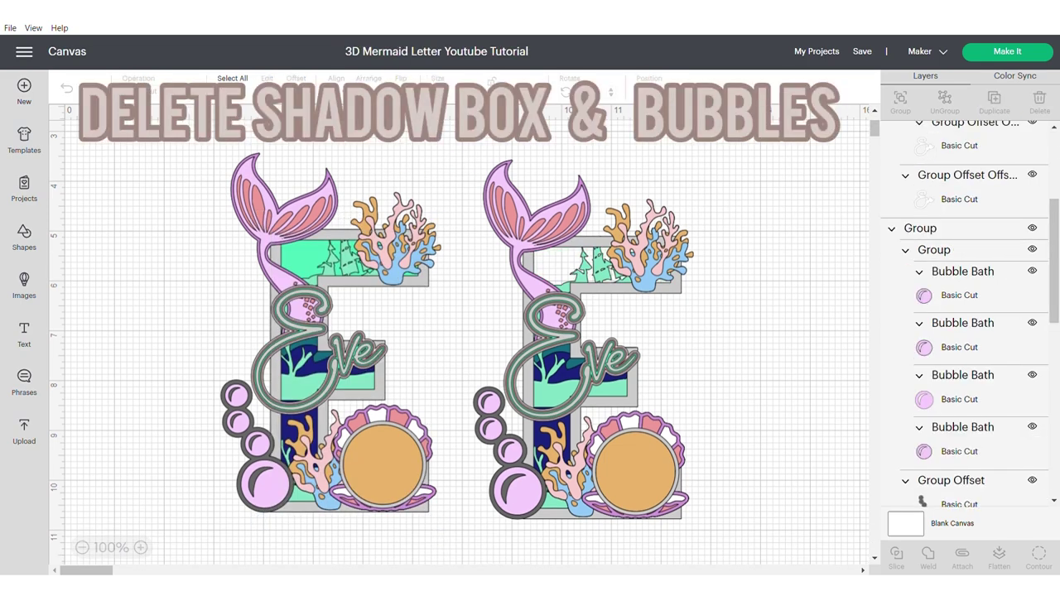
# Delete the light green tree backdrop and the navy water layer from the copied letter's shadow box scene
pyautogui.scroll(3, 969, 315)
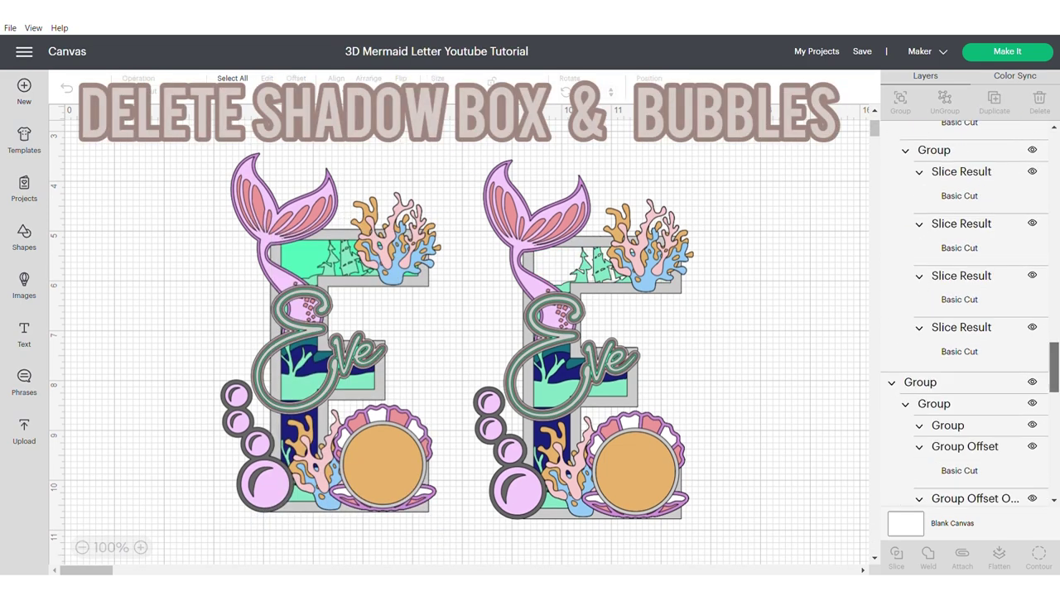
pyautogui.click(633, 467)
pyautogui.click(958, 367)
pyautogui.press('Delete')
pyautogui.click(959, 263)
pyautogui.press('Delete')
# Delete the teal water layer from the copied letter's scene and try removing a light green seabed layer
pyautogui.click(959, 263)
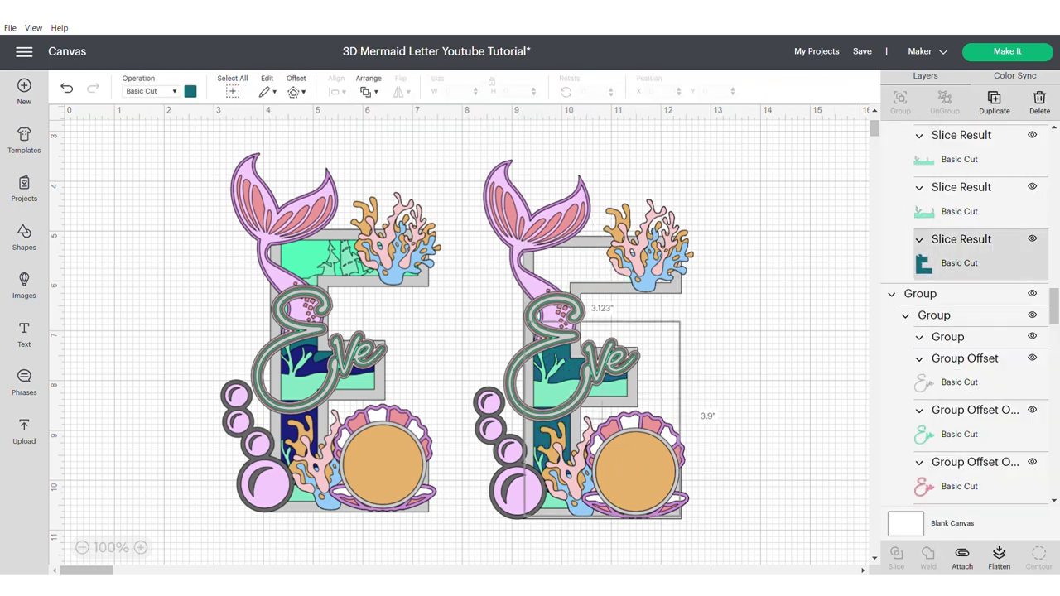
pyautogui.press('Delete')
pyautogui.click(959, 159)
pyautogui.press('Delete')
pyautogui.click(959, 159)
pyautogui.click(994, 103)
pyautogui.hotkey('ctrl', 'z')
pyautogui.scroll(-18, 968, 315)
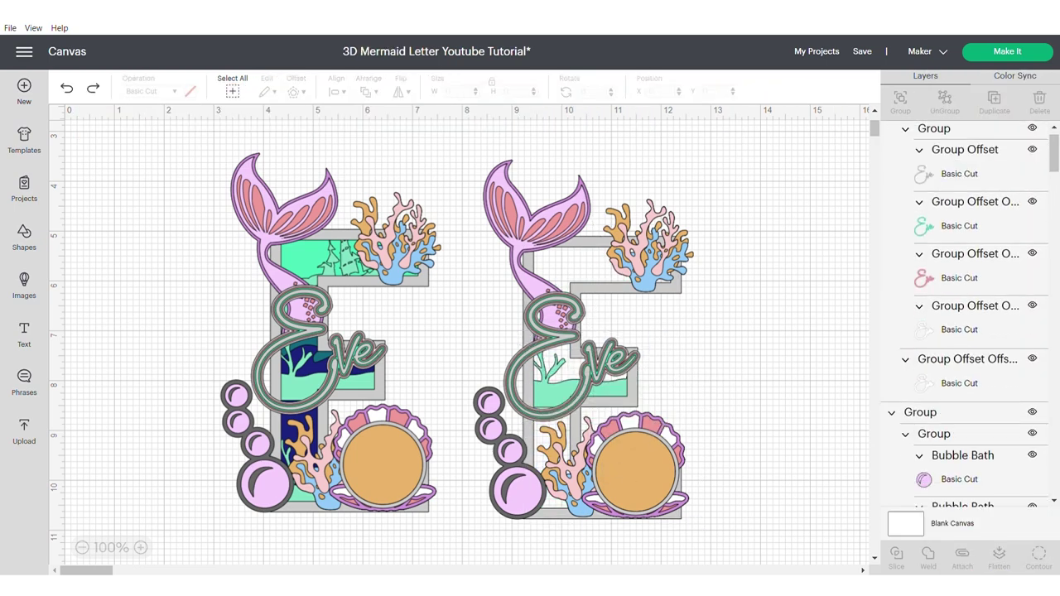
pyautogui.click(959, 294)
pyautogui.press('Delete')
pyautogui.hotkey('ctrl', 'z')
pyautogui.hotkey('ctrl', 'z')
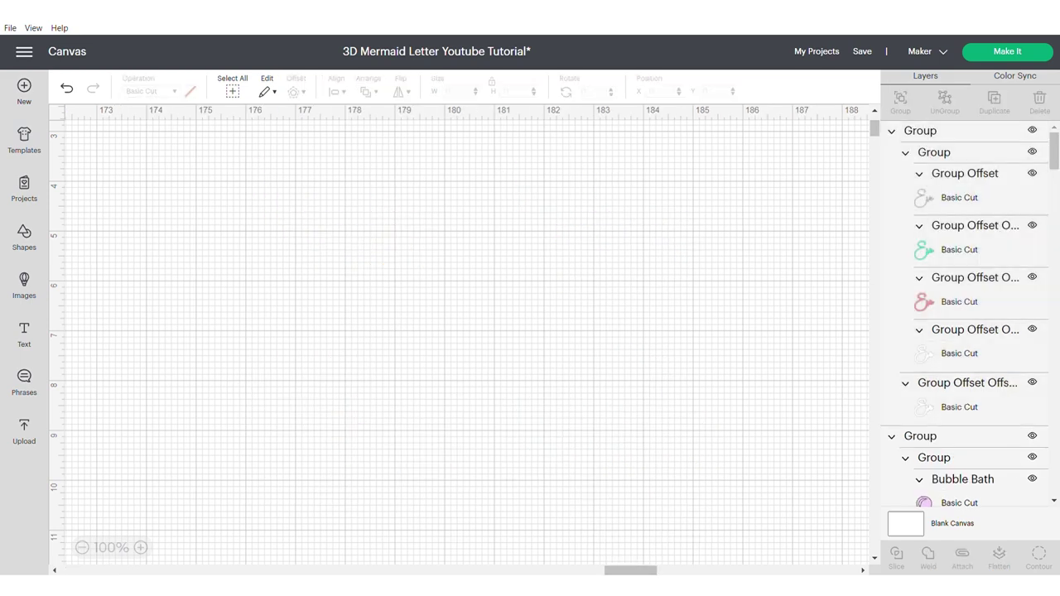
pyautogui.click(959, 301)
pyautogui.click(529, 331)
pyautogui.moveTo(111, 570); pyautogui.dragTo(89, 571)
pyautogui.scroll(2, 459, 339)
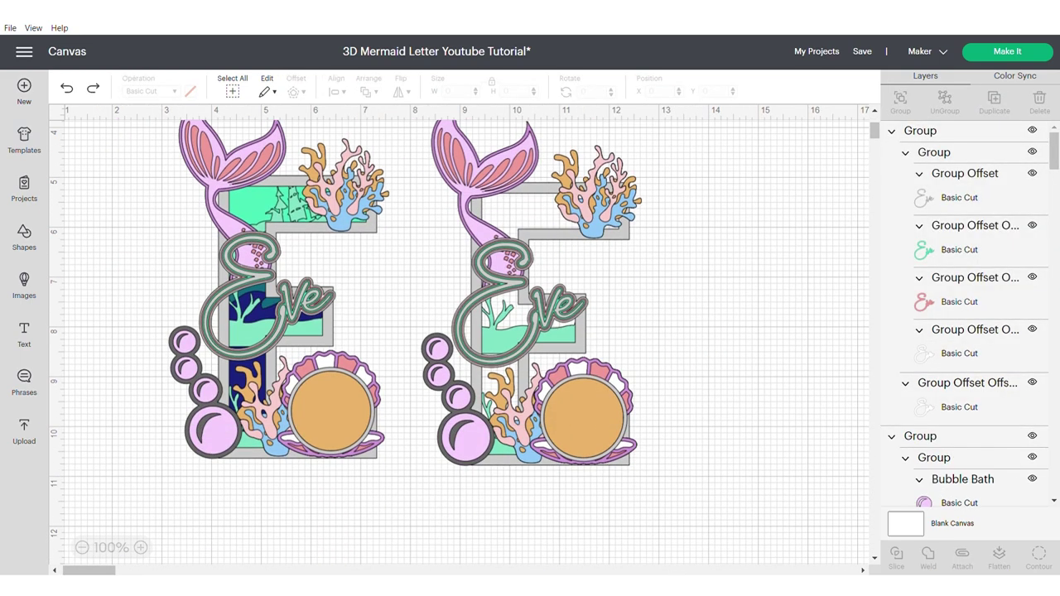
# Redo the removal of the remaining light green seabed layers from the copied letter
pyautogui.scroll(-3, 965, 315)
pyautogui.scroll(-3, 965, 314)
pyautogui.hotkey('ctrl', 'y')
pyautogui.hotkey('ctrl', 'y')
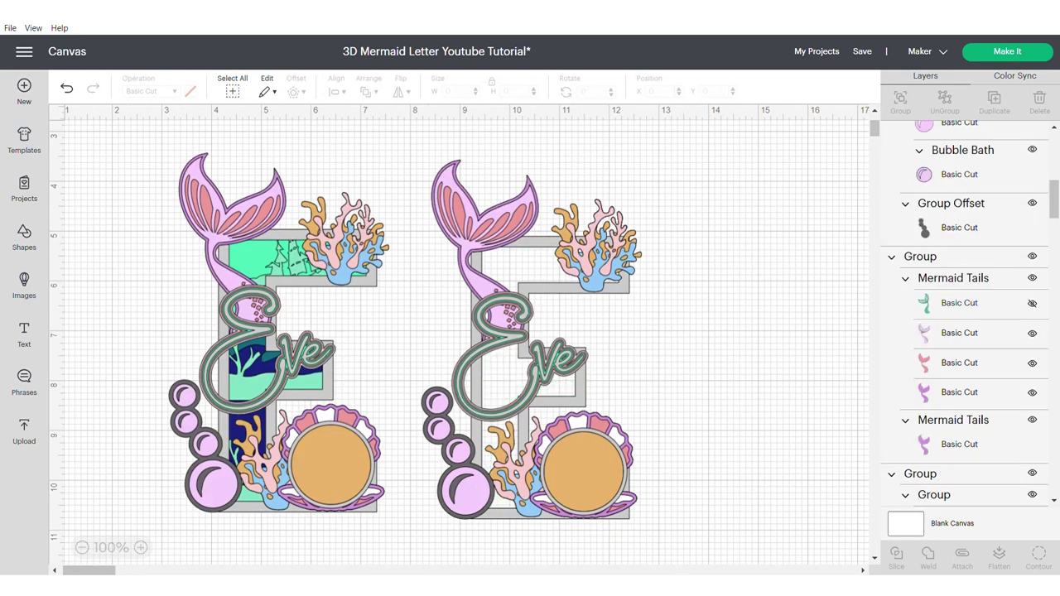
# Try to weld the entire copied design, bubbles included, into one shape
pyautogui.moveTo(418, 143); pyautogui.dragTo(654, 532)
pyautogui.click(712, 331)
pyautogui.moveTo(417, 142); pyautogui.dragTo(655, 532)
pyautogui.click(928, 557)
pyautogui.hotkey('ctrl', 'z')
# Delete the bubble group from the copied design and weld everything left in the copy into one silhouette
pyautogui.click(465, 491)
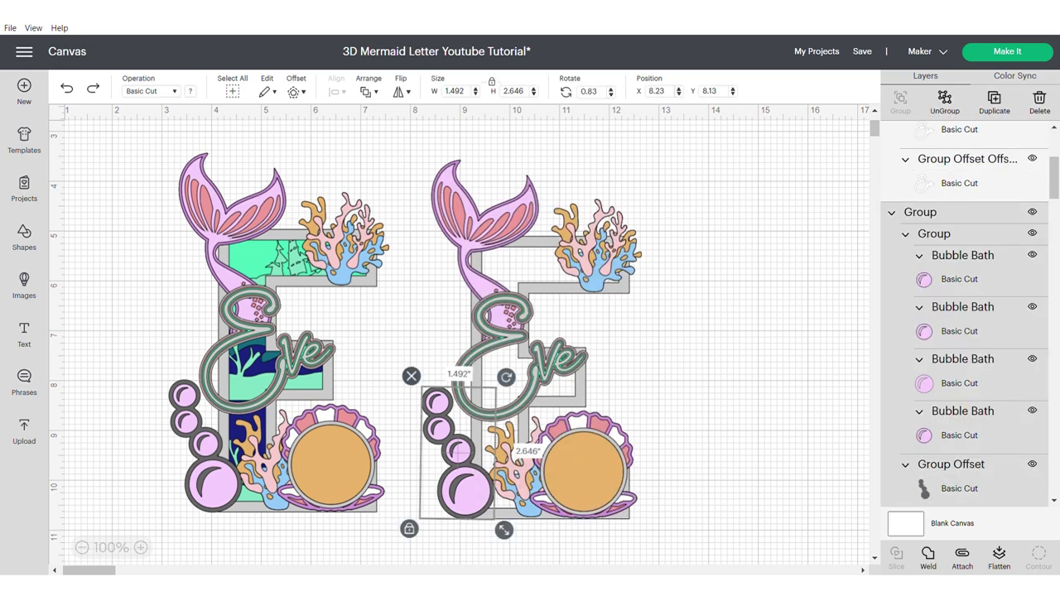
pyautogui.press('Delete')
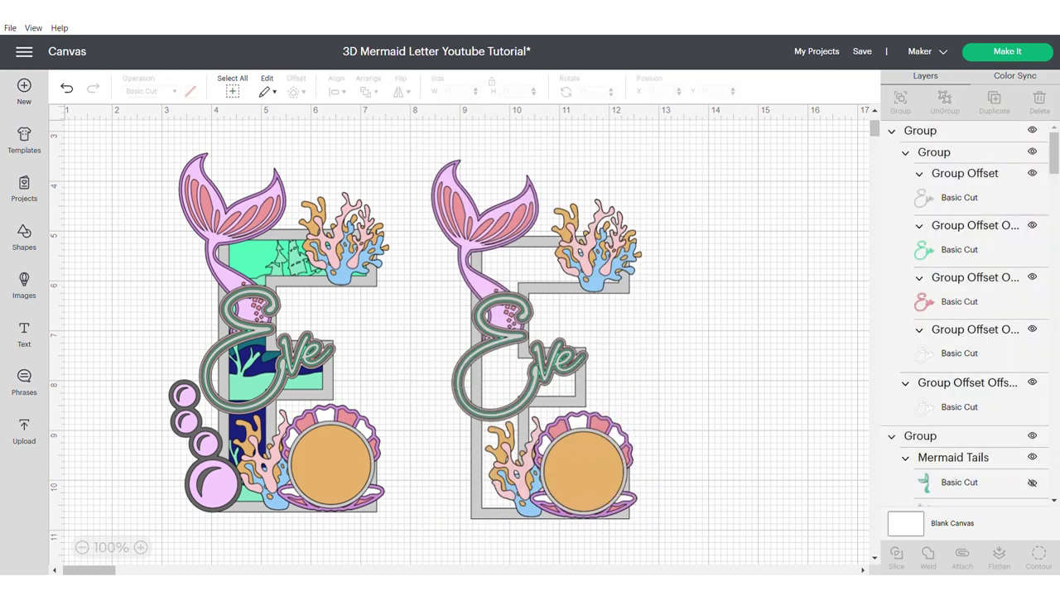
pyautogui.moveTo(417, 142); pyautogui.dragTo(654, 531)
pyautogui.click(928, 557)
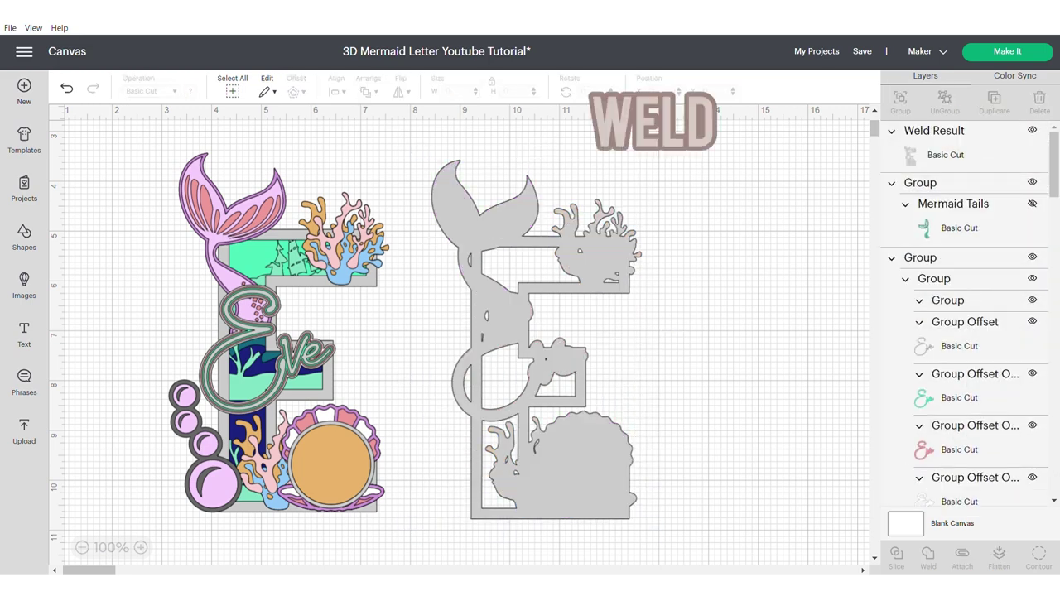
# Place the welded silhouette over the original design and send it behind all the other layers
pyautogui.moveTo(563, 464); pyautogui.dragTo(310, 457)
pyautogui.click(248, 257)
pyautogui.hotkey('ctrl', 'shift', '[')
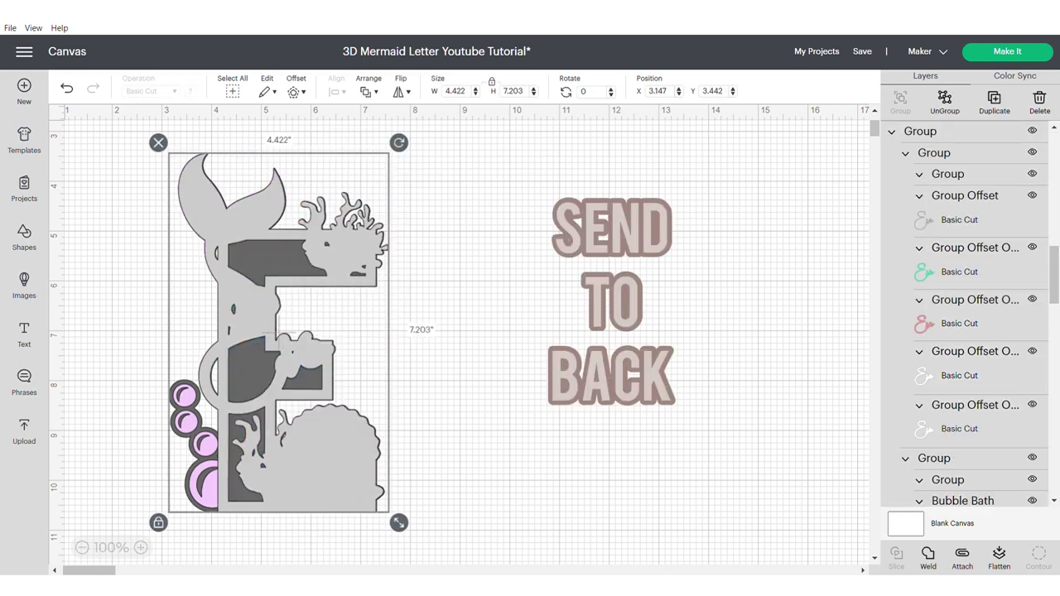
pyautogui.hotkey('ctrl', 'z')
pyautogui.click(318, 464)
pyautogui.hotkey('ctrl', '[')
pyautogui.click(368, 91)
pyautogui.click(388, 111)
# Try to centre all the selected parts of the stacked letter design on one another
pyautogui.click(593, 432)
pyautogui.moveTo(593, 432); pyautogui.dragTo(198, 231)
pyautogui.click(338, 91)
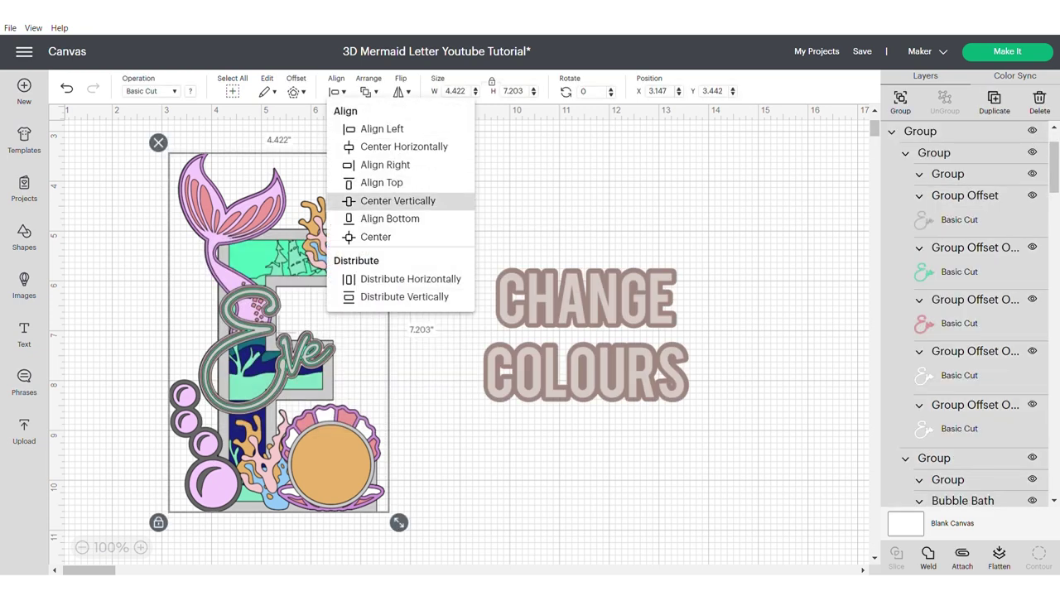
pyautogui.click(378, 237)
pyautogui.hotkey('ctrl', 'z')
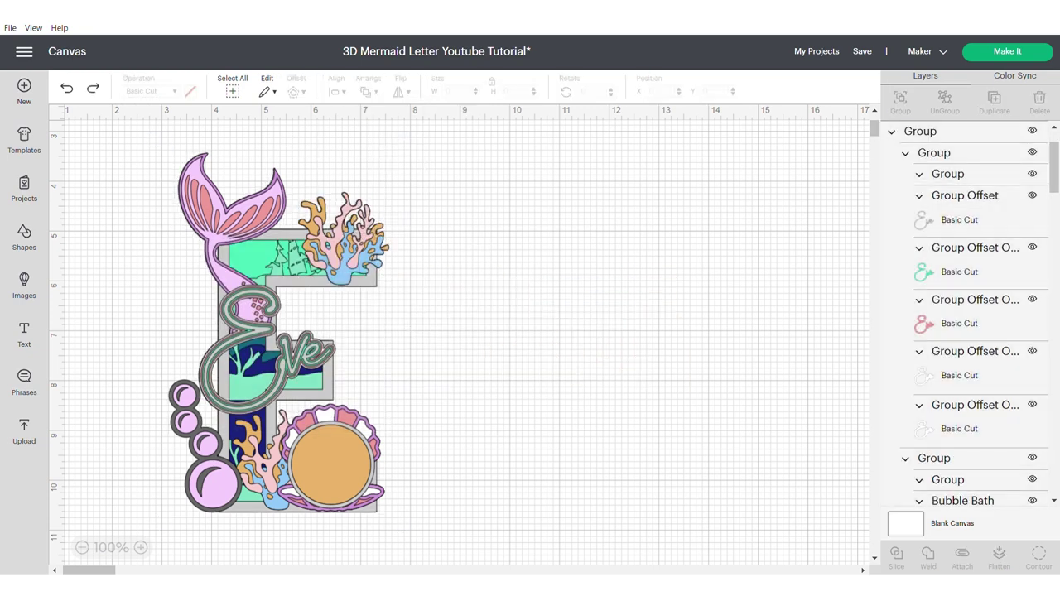
# Recolour the navy water layer in the letter's ocean scene light blue
pyautogui.scroll(-20, 968, 331)
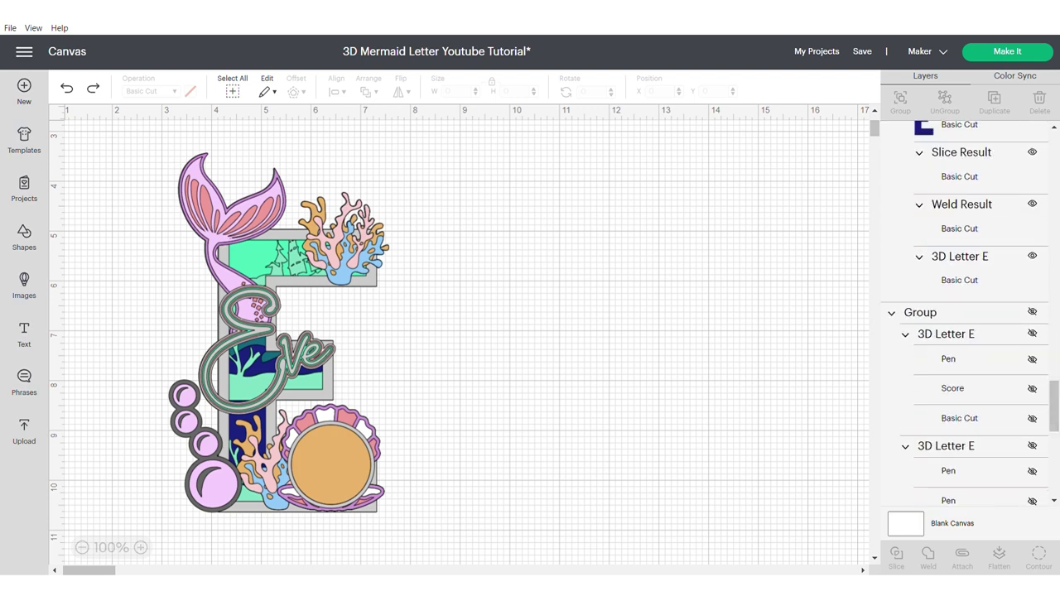
pyautogui.scroll(2, 969, 331)
pyautogui.click(960, 280)
pyautogui.click(190, 91)
pyautogui.click(310, 149)
pyautogui.click(580, 373)
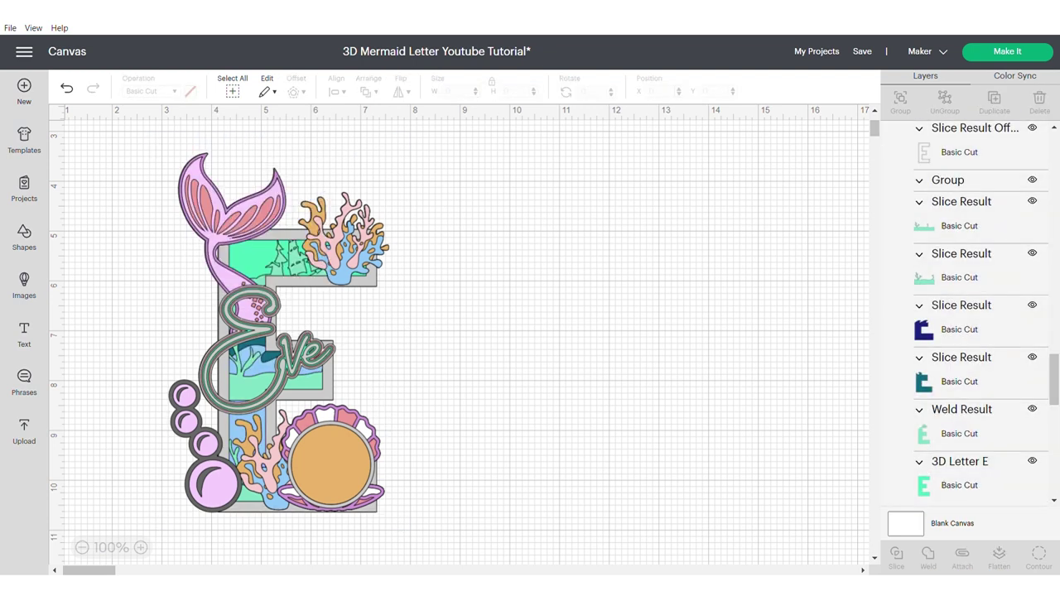